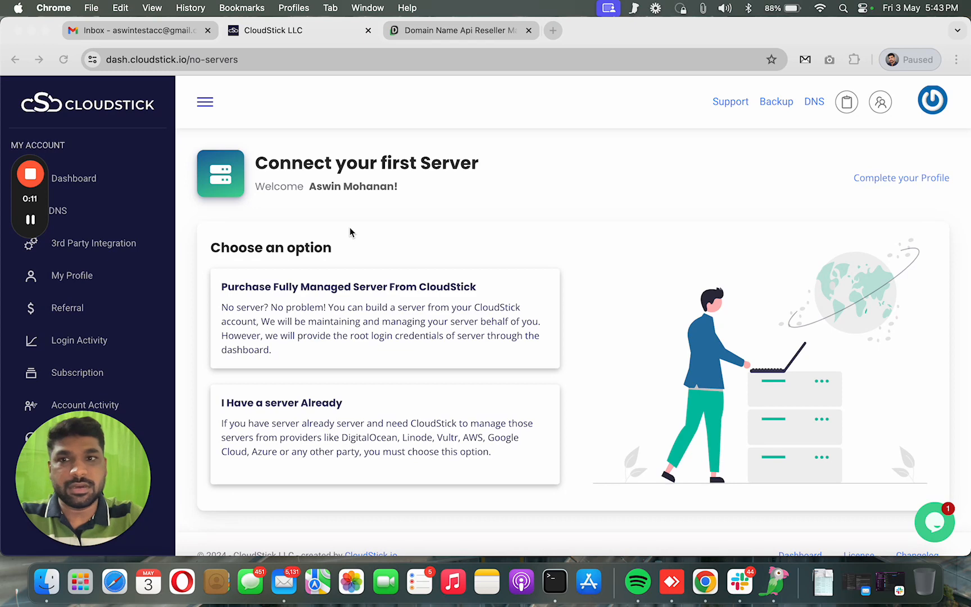
Open cloudstick.io in a new browser tab and start signing up for a CloudStick account
click(553, 32)
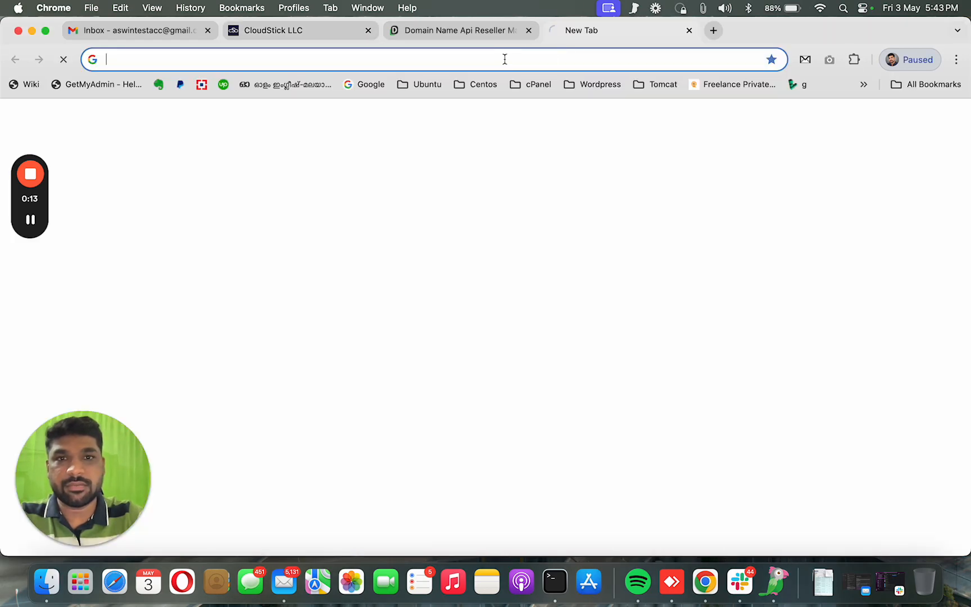
text(cloud)
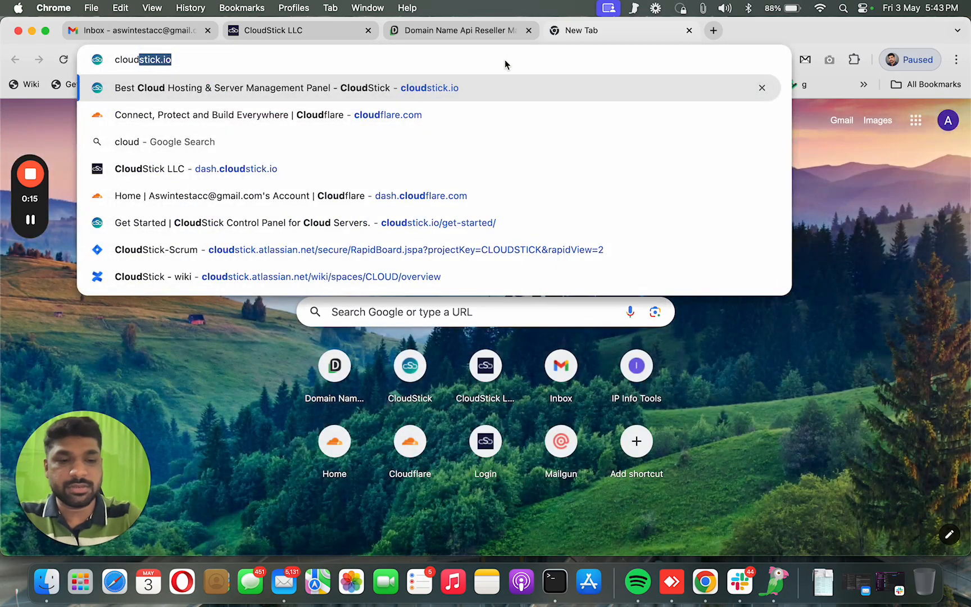
key(Return)
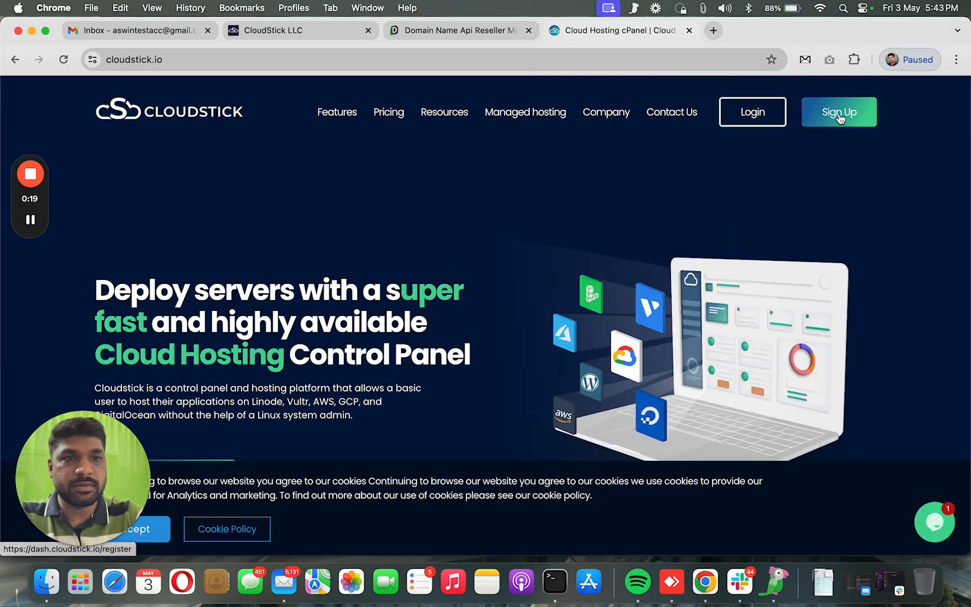
click(838, 119)
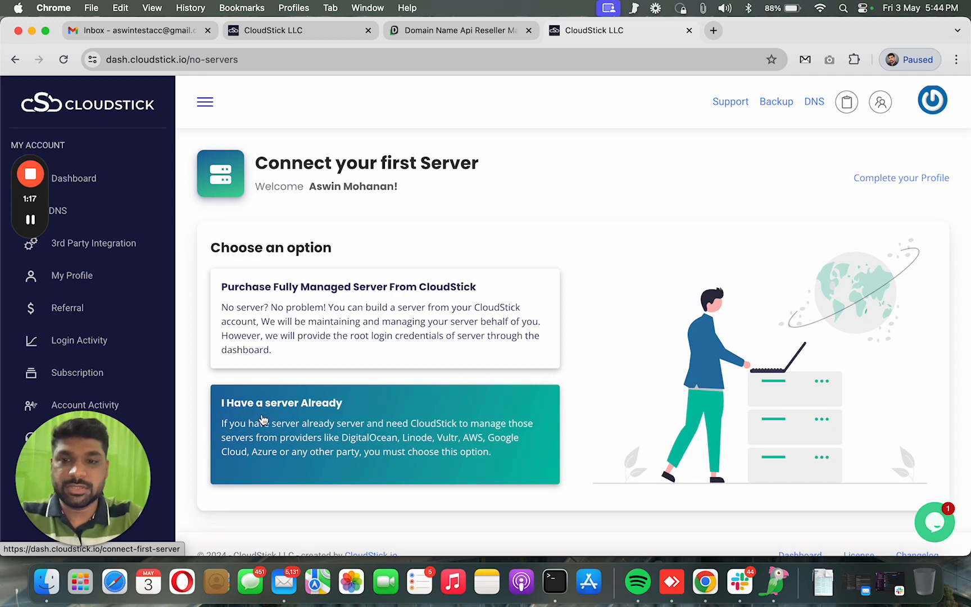
click(298, 413)
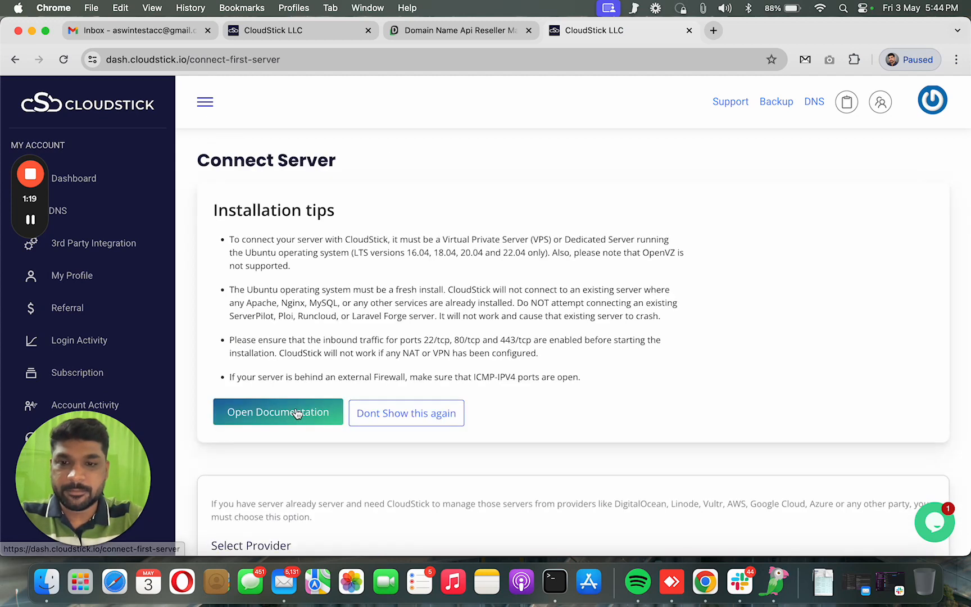
click(435, 406)
click(298, 257)
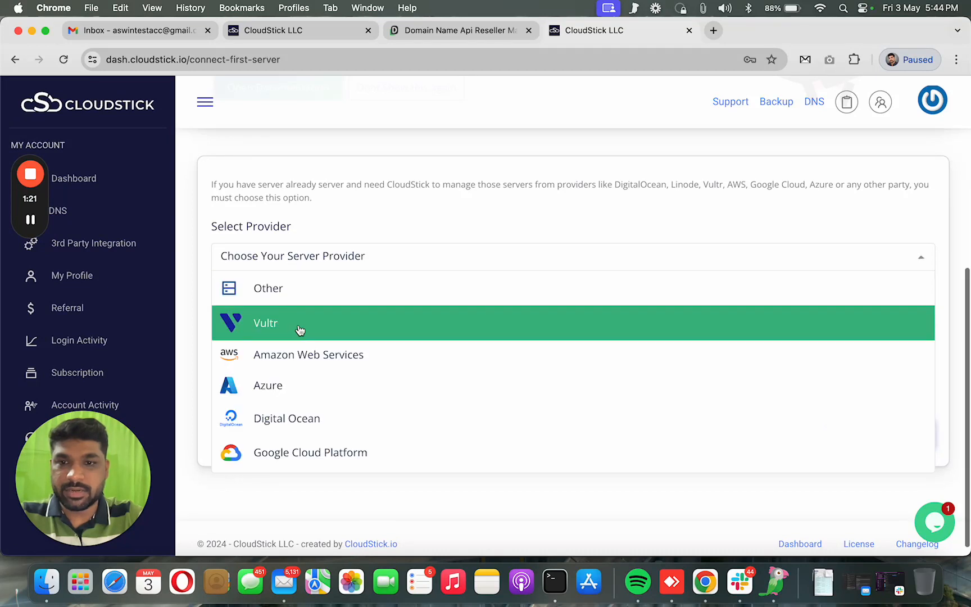
scroll(326, 388, down, 3)
scroll(309, 332, up, 3)
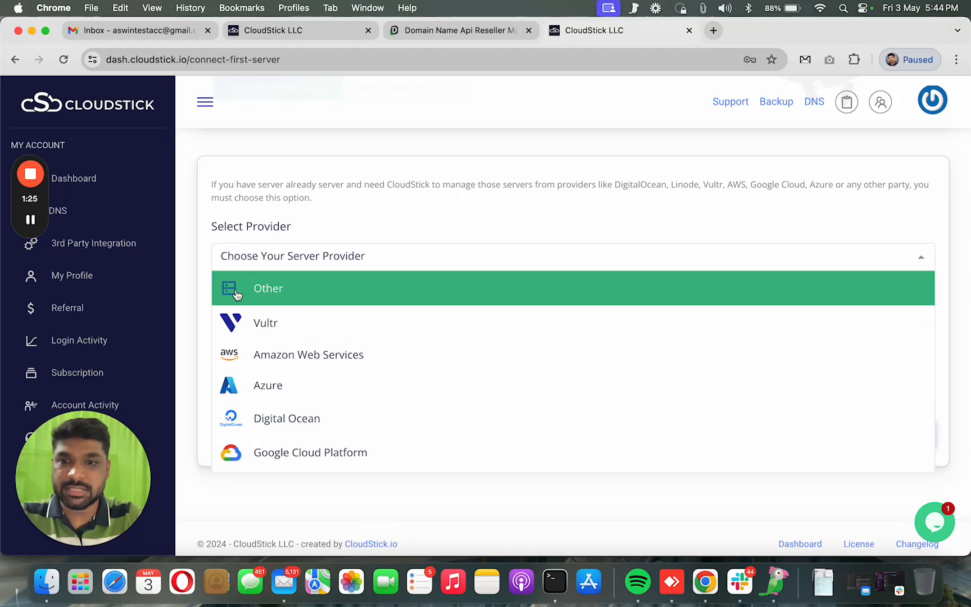
click(276, 289)
click(294, 336)
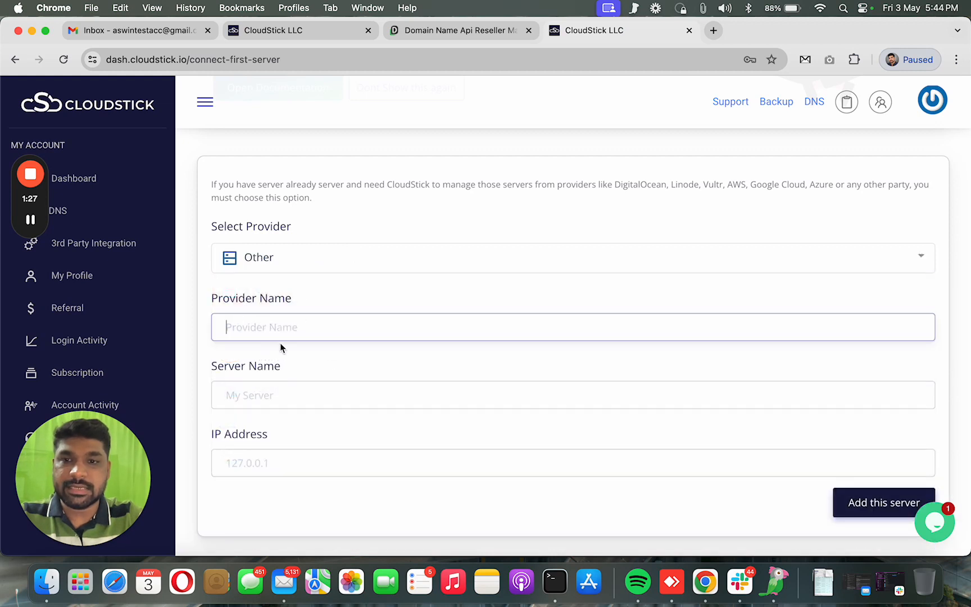
click(312, 392)
click(354, 463)
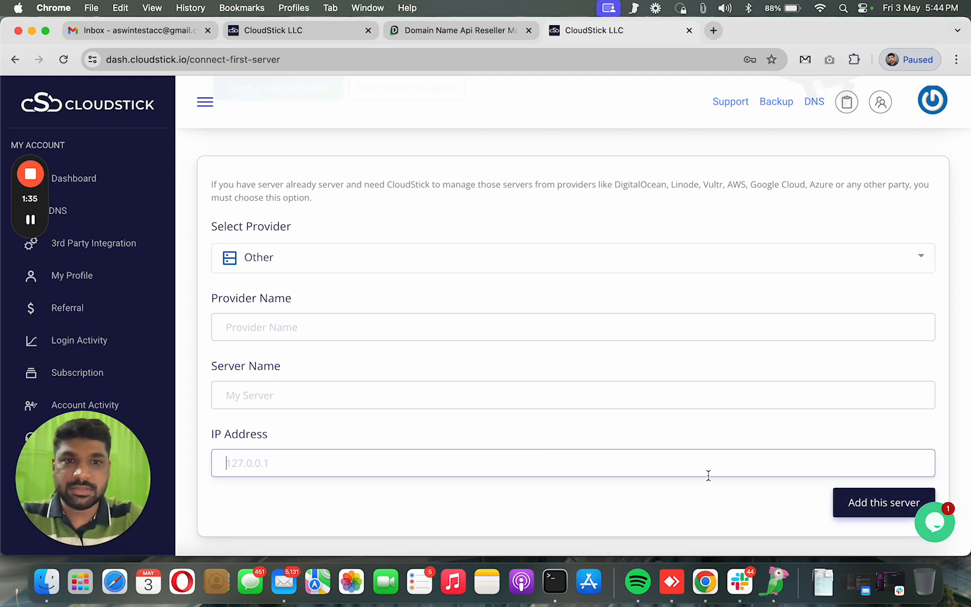
scroll(563, 400, up, 5)
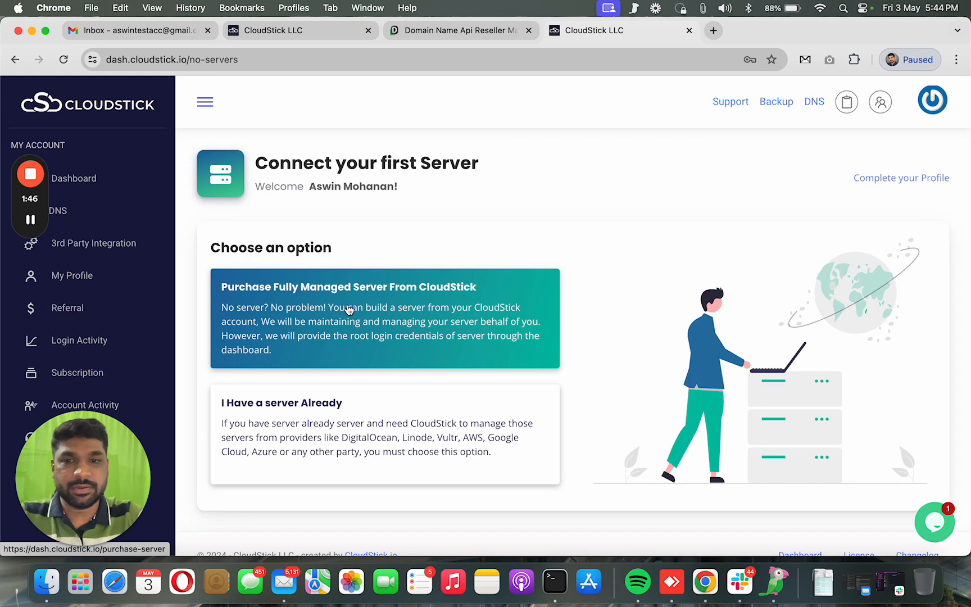
Choose a fully managed server with Regular Performance CPU, Los Angeles region and the $10/month size
click(441, 315)
scroll(442, 314, down, 2)
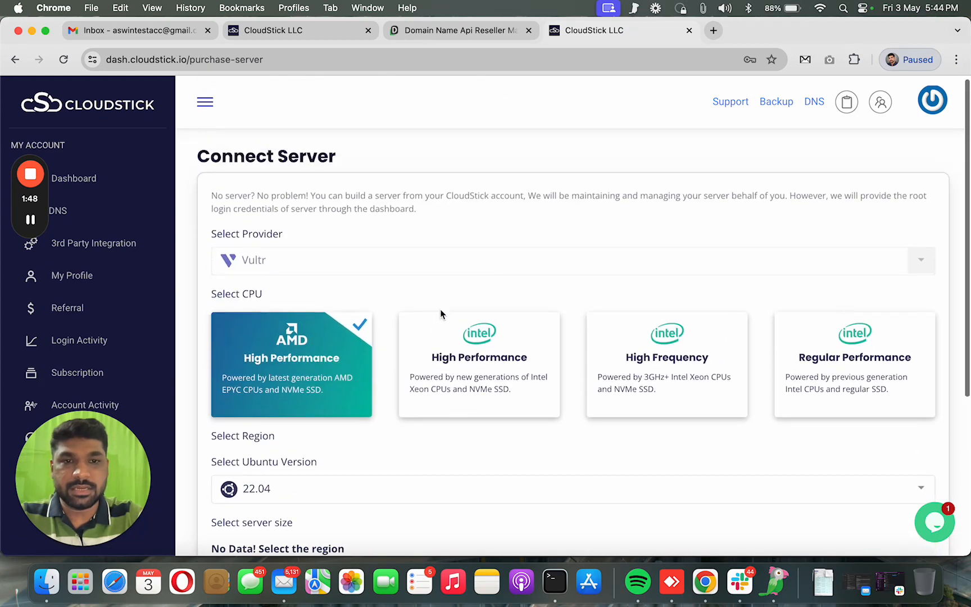
click(853, 329)
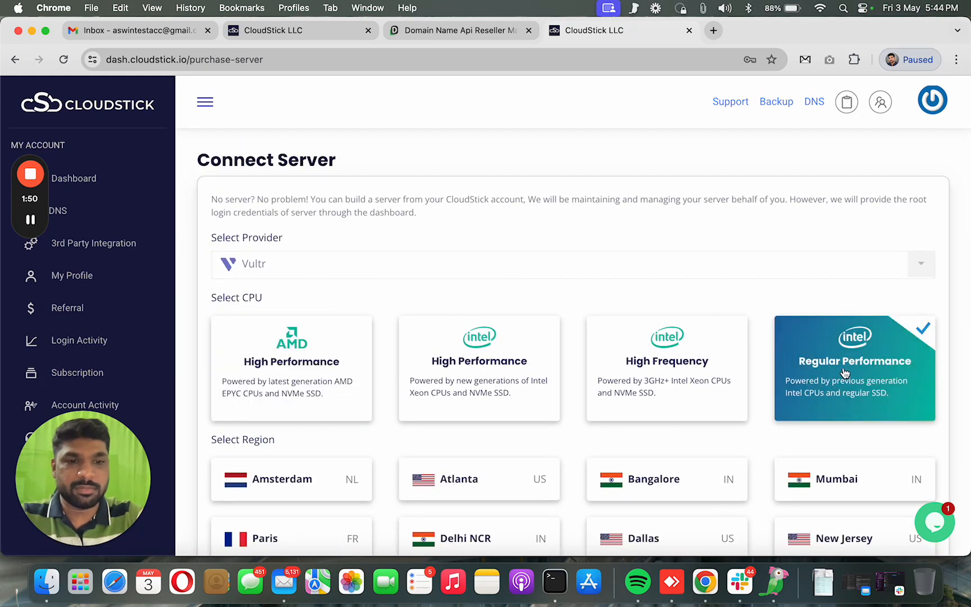
scroll(728, 343, down, 10)
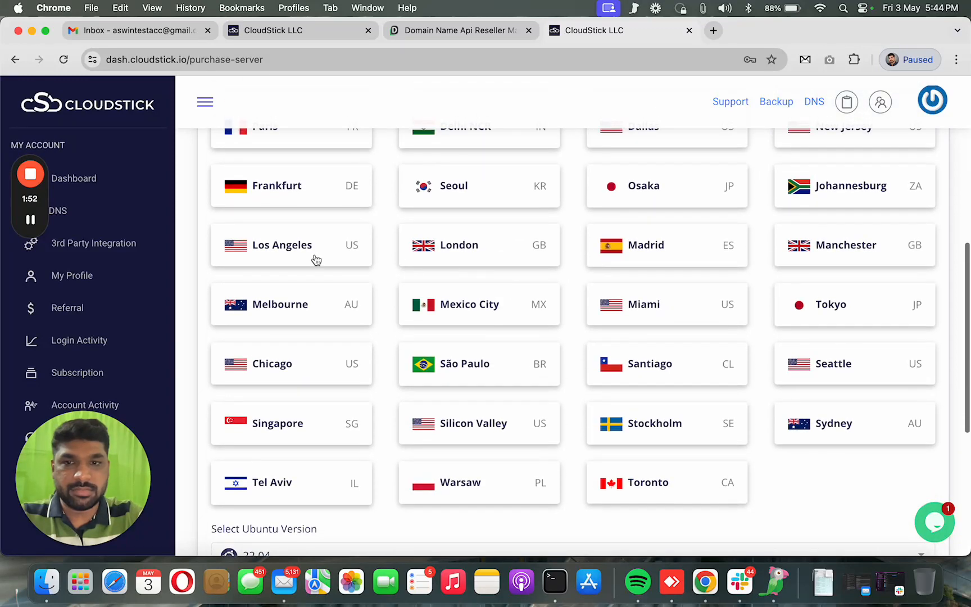
click(331, 256)
scroll(401, 326, down, 5)
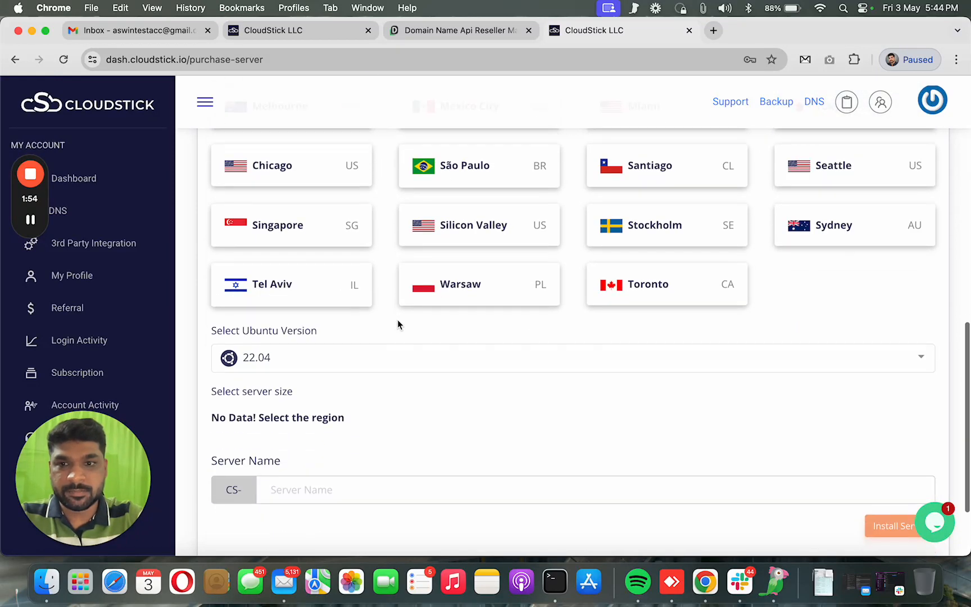
scroll(354, 349, down, 2)
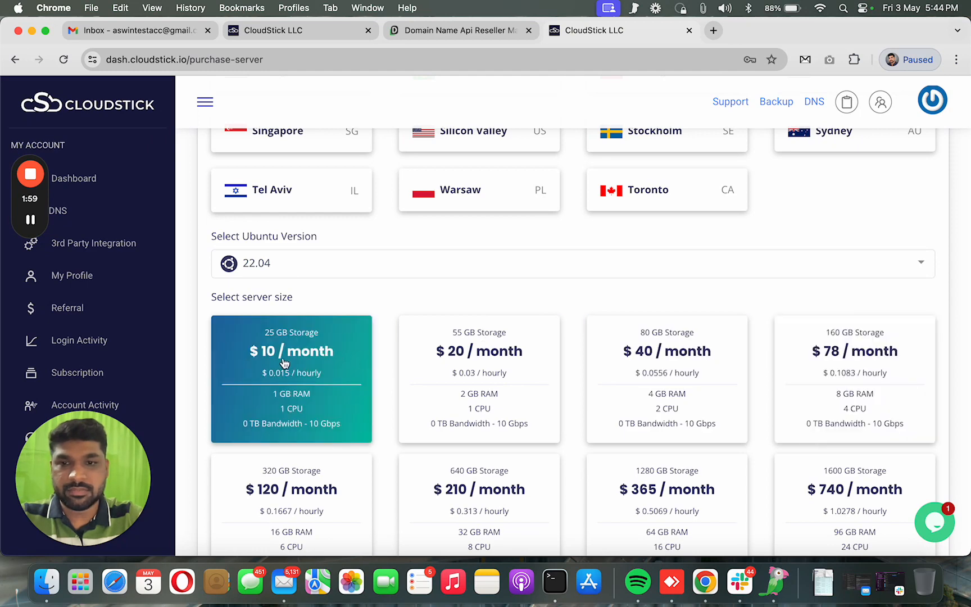
click(306, 375)
scroll(497, 298, down, 3)
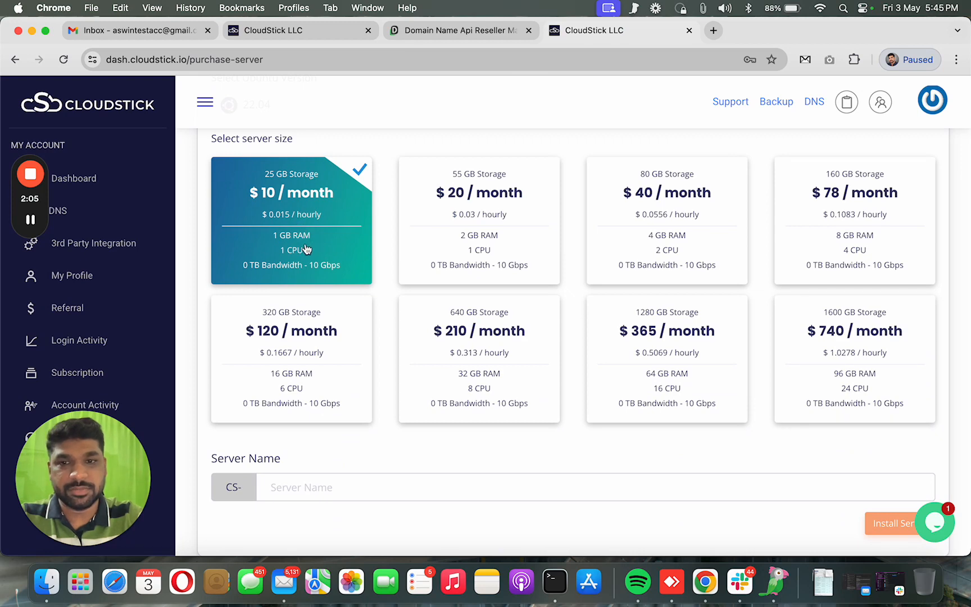
scroll(377, 317, down, 2)
Name the server mailone and start installing it
click(319, 386)
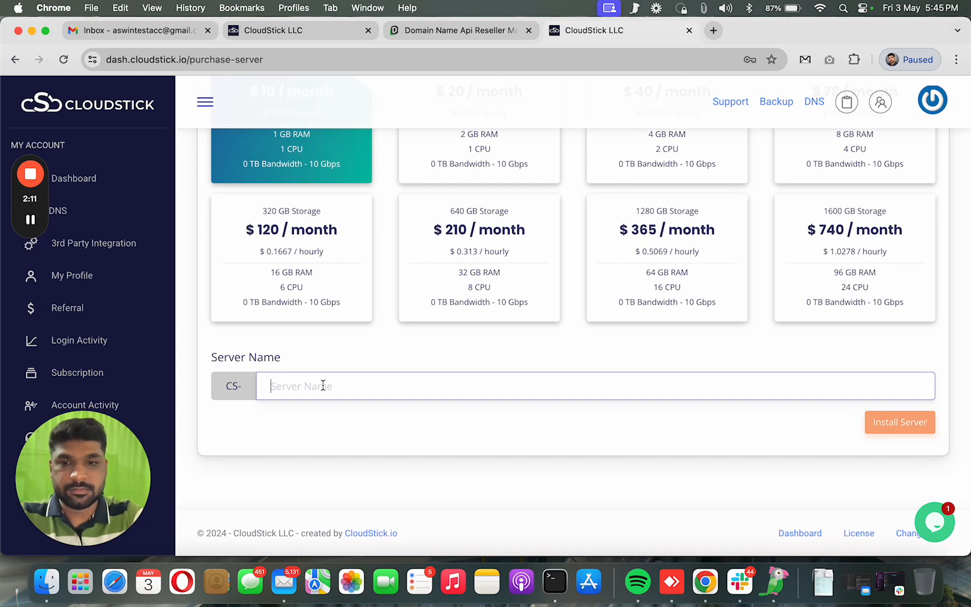
text(mailo)
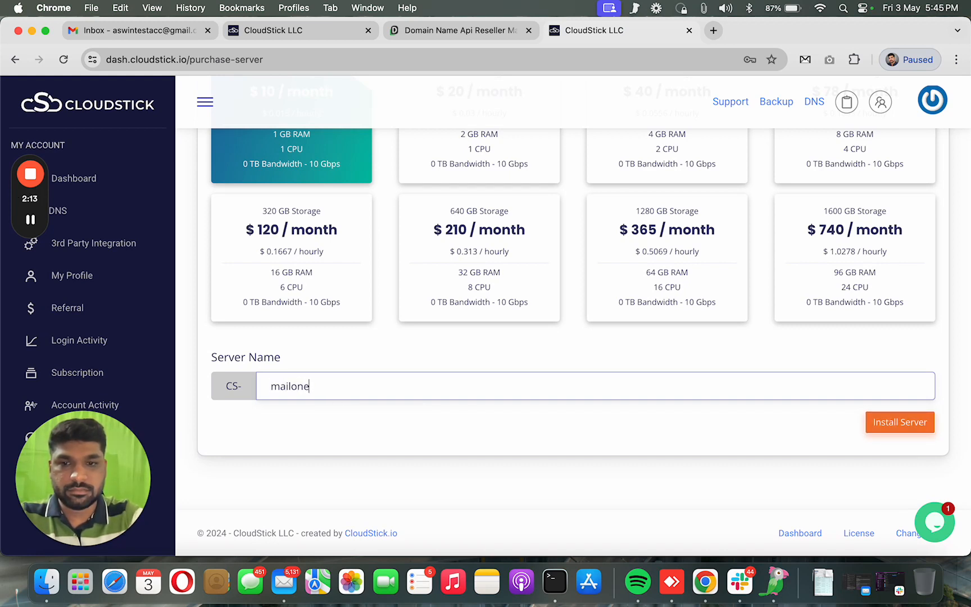
text(ne)
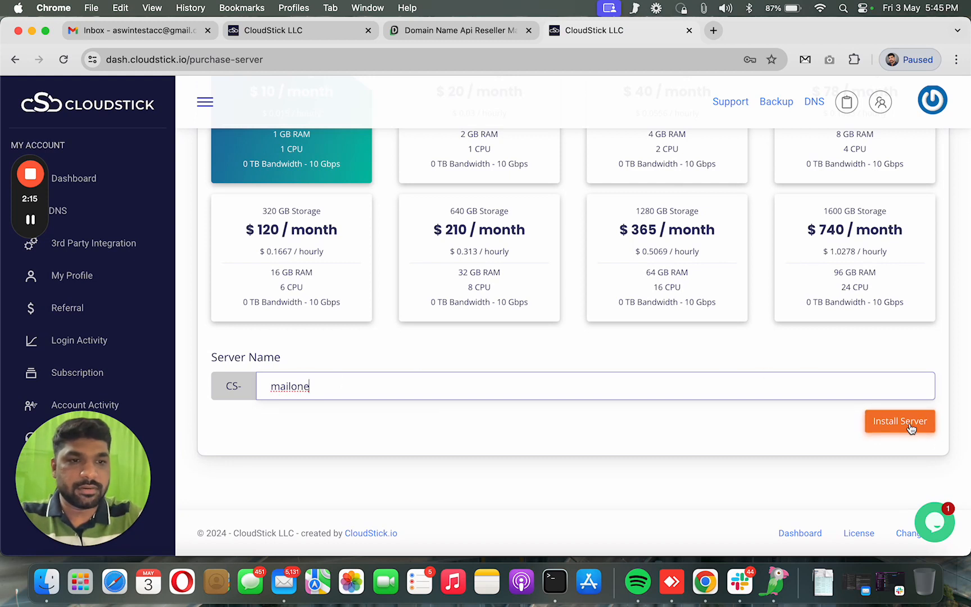
click(911, 425)
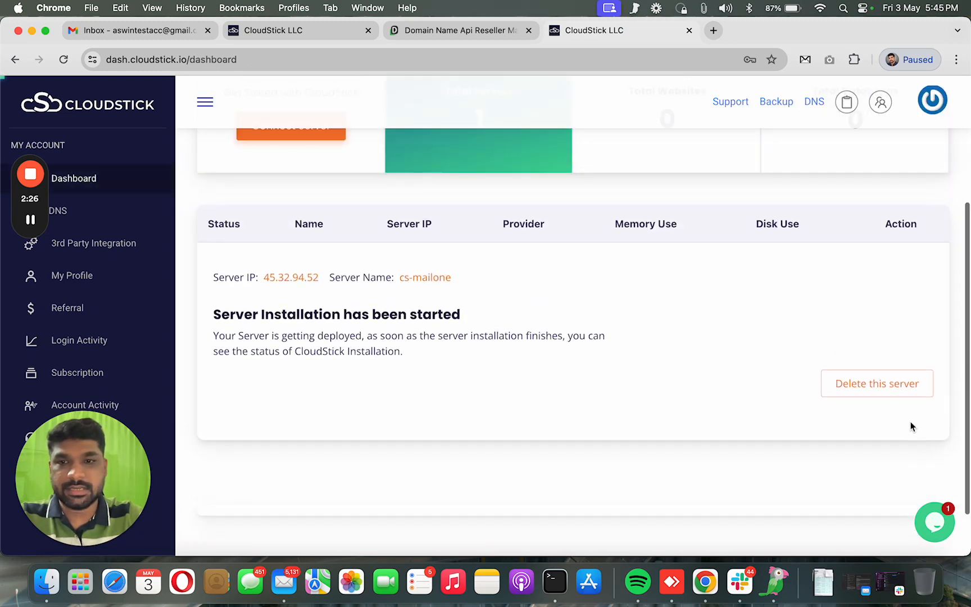
scroll(837, 413, down, 3)
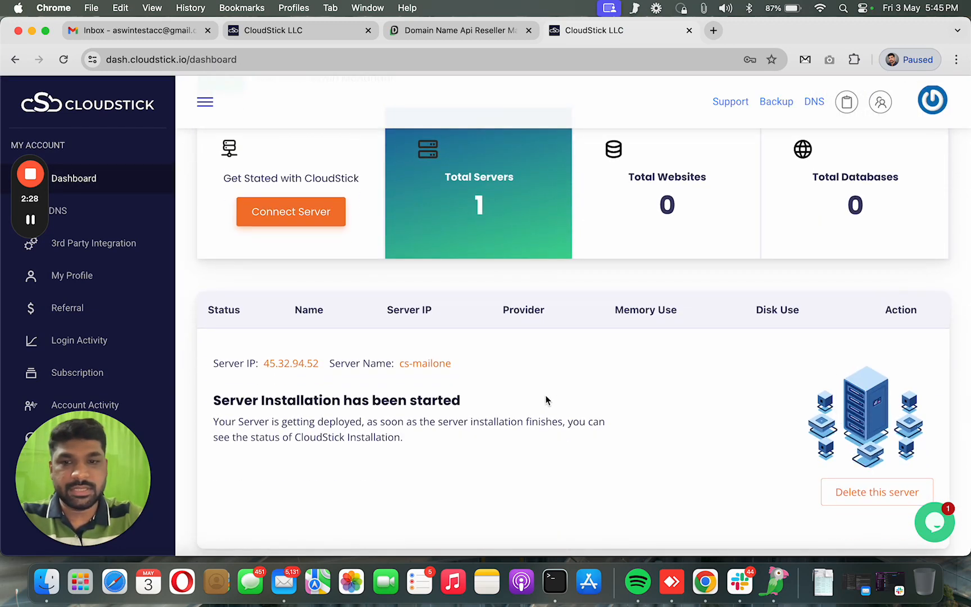
scroll(547, 394, up, 2)
scroll(549, 398, up, 2)
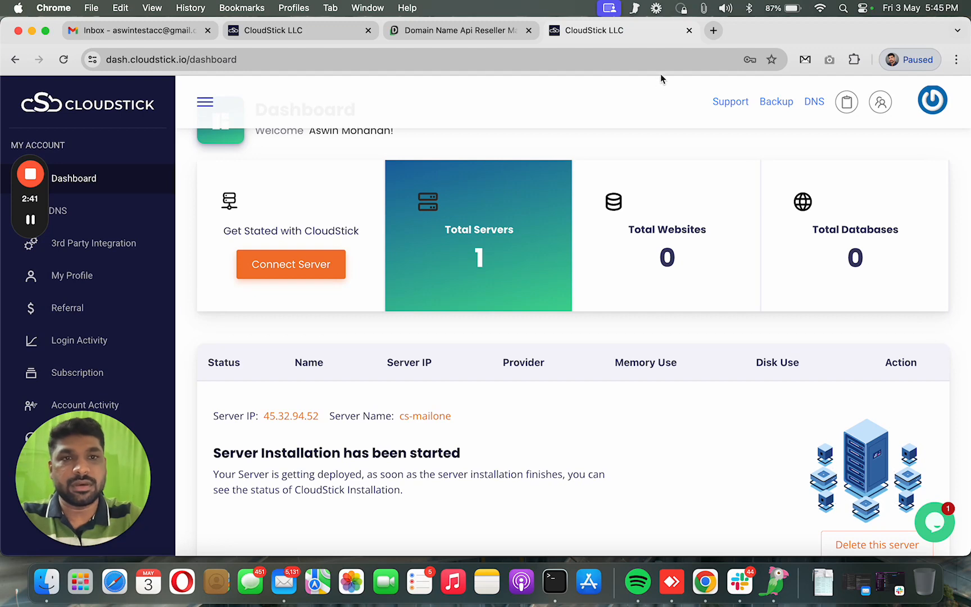
click(713, 30)
Go to the Cloudflare dashboard's profile page for API tokens and keys
text(cloud)
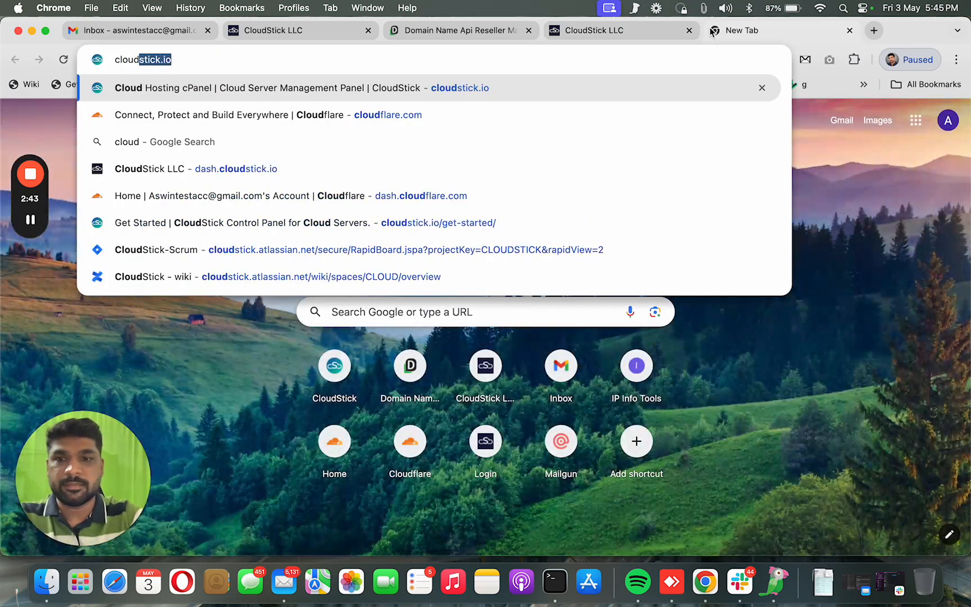
text(flare)
key(Return)
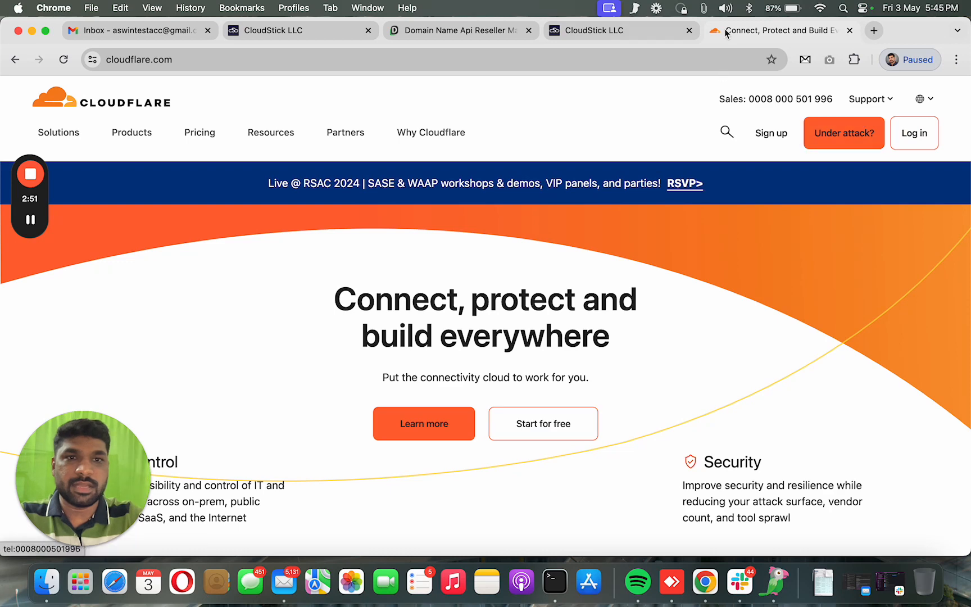
click(343, 54)
text(dash.)
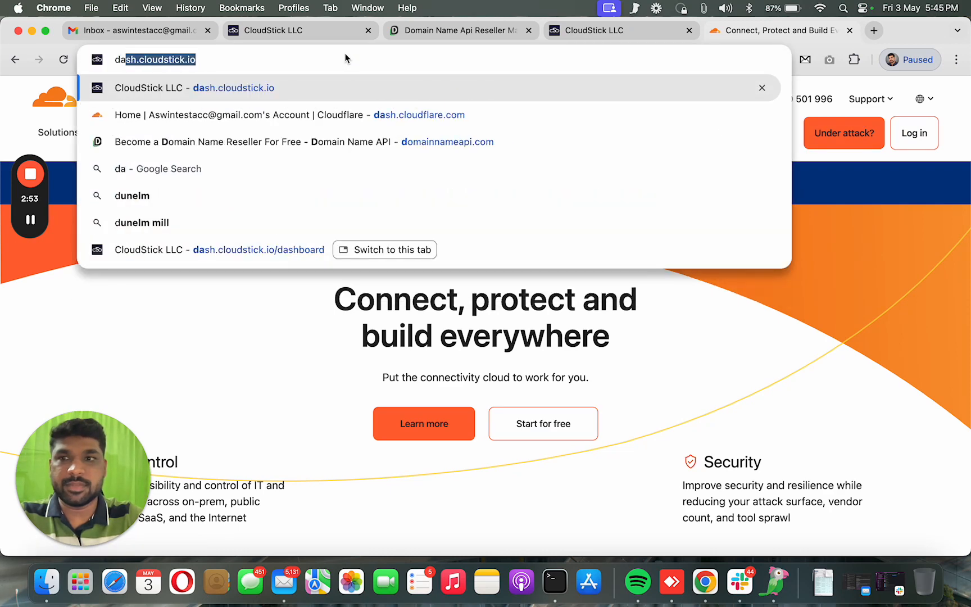
click(278, 107)
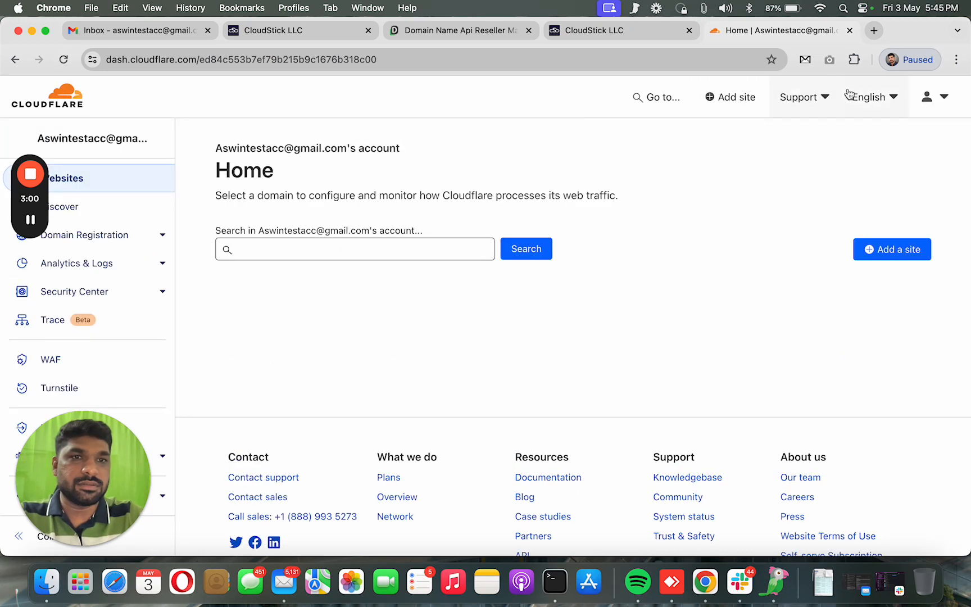
click(926, 99)
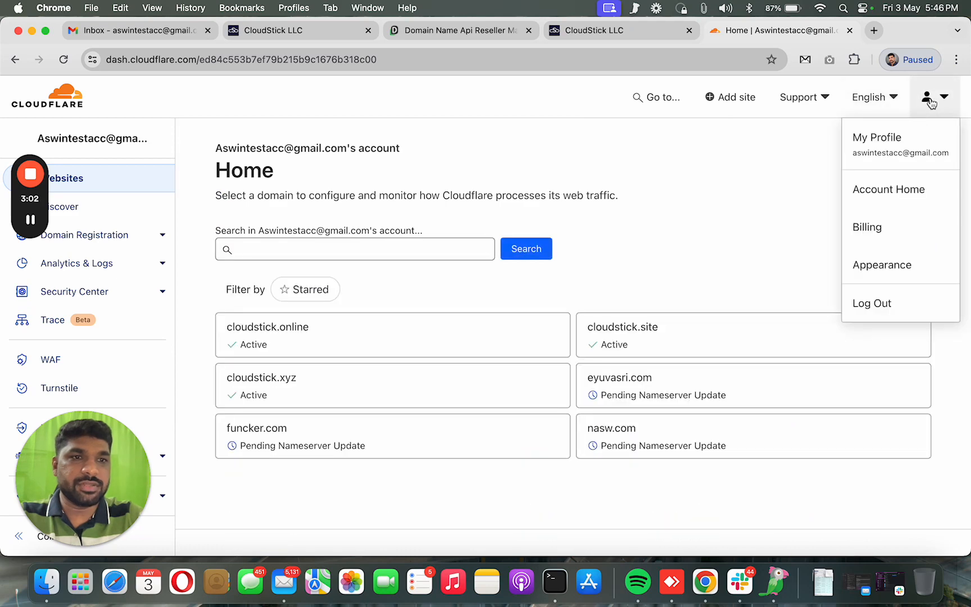
click(878, 143)
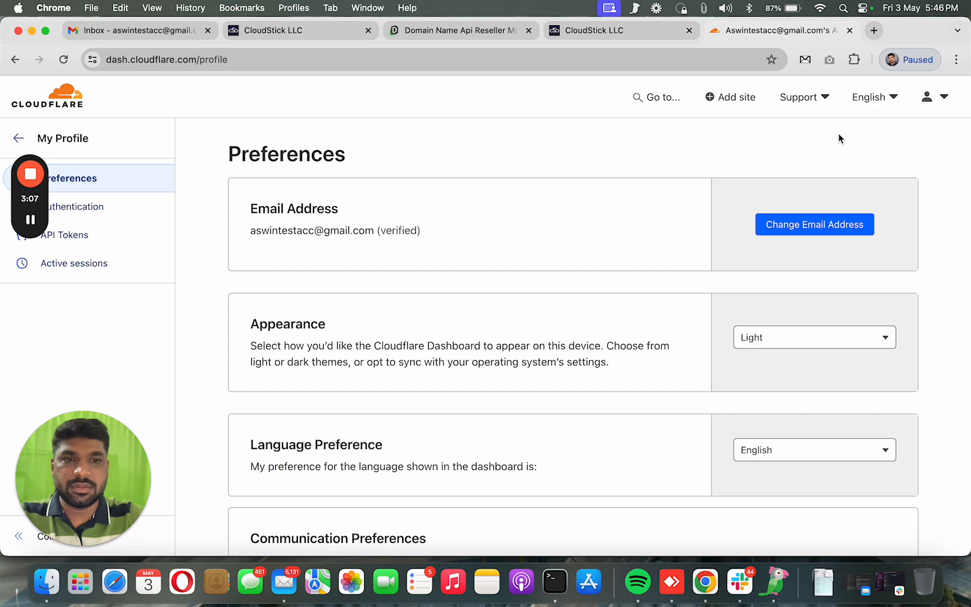
click(78, 239)
Reveal the Global API Key with the saved account password, copy it, and return to CloudStick
scroll(784, 367, down, 5)
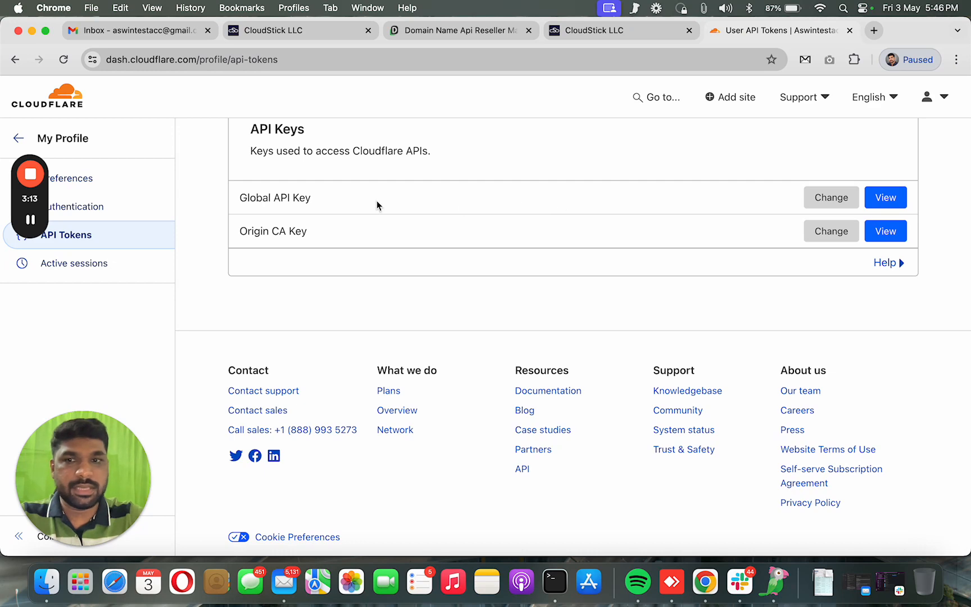
click(886, 198)
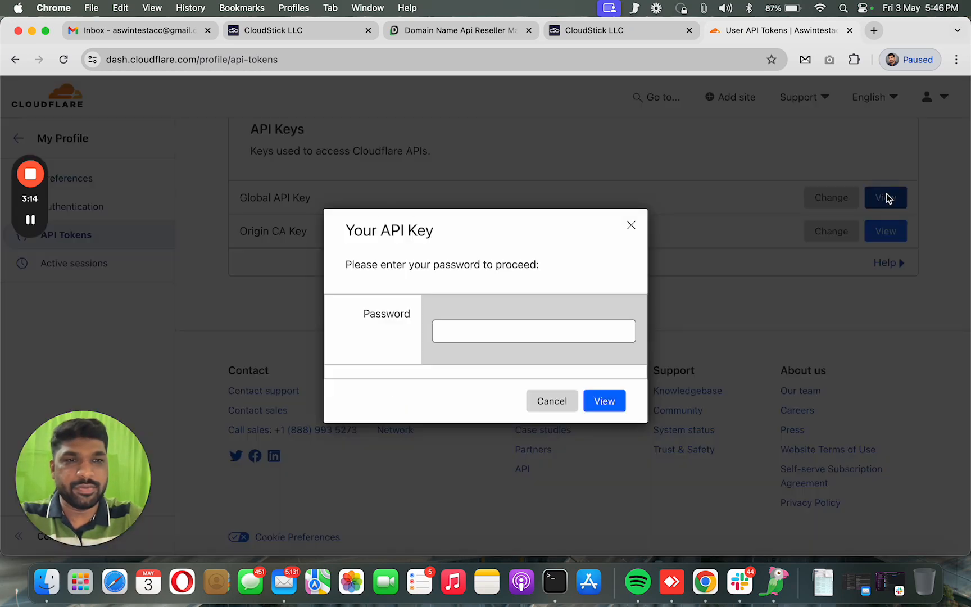
click(541, 327)
click(690, 111)
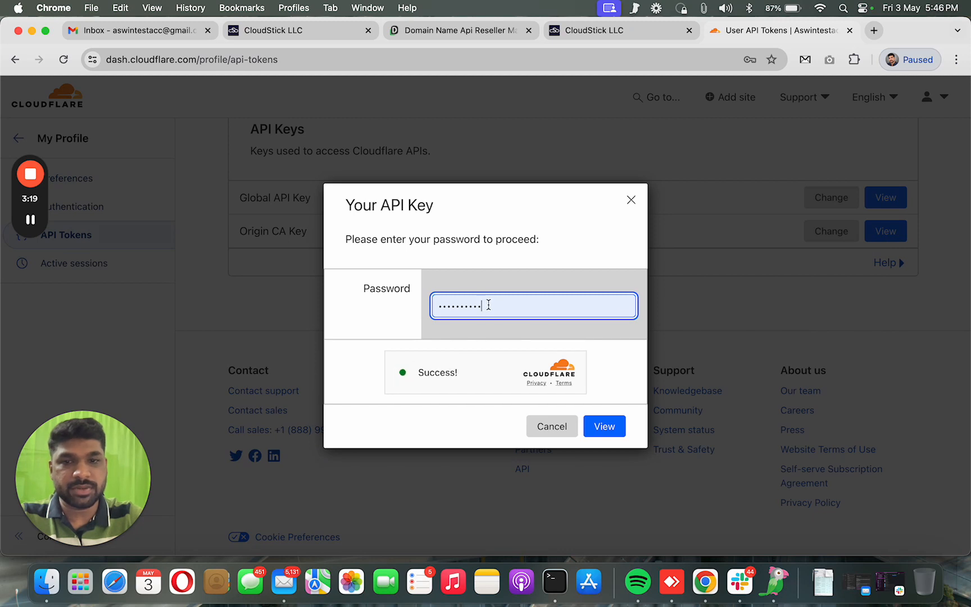
click(604, 428)
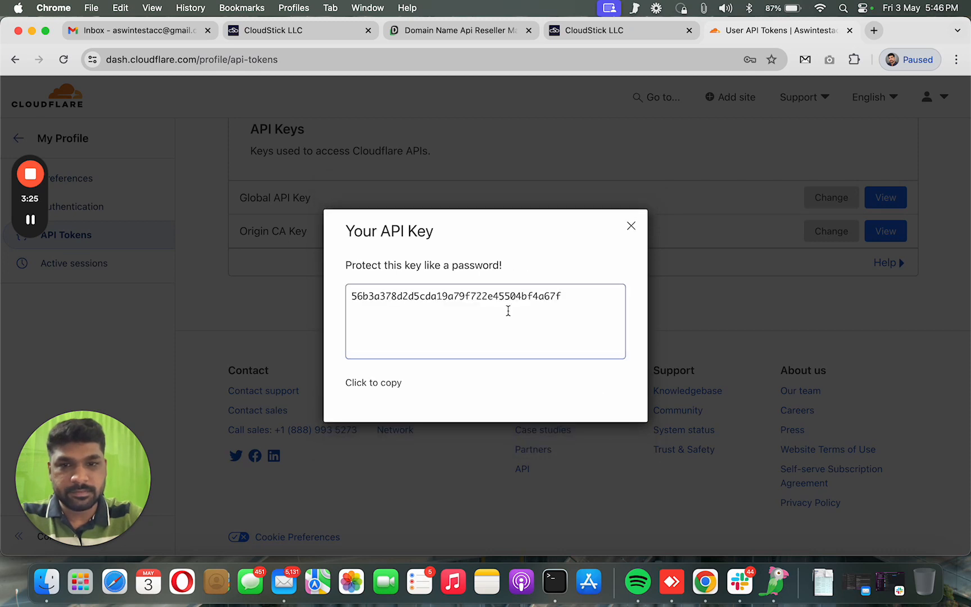
click(382, 384)
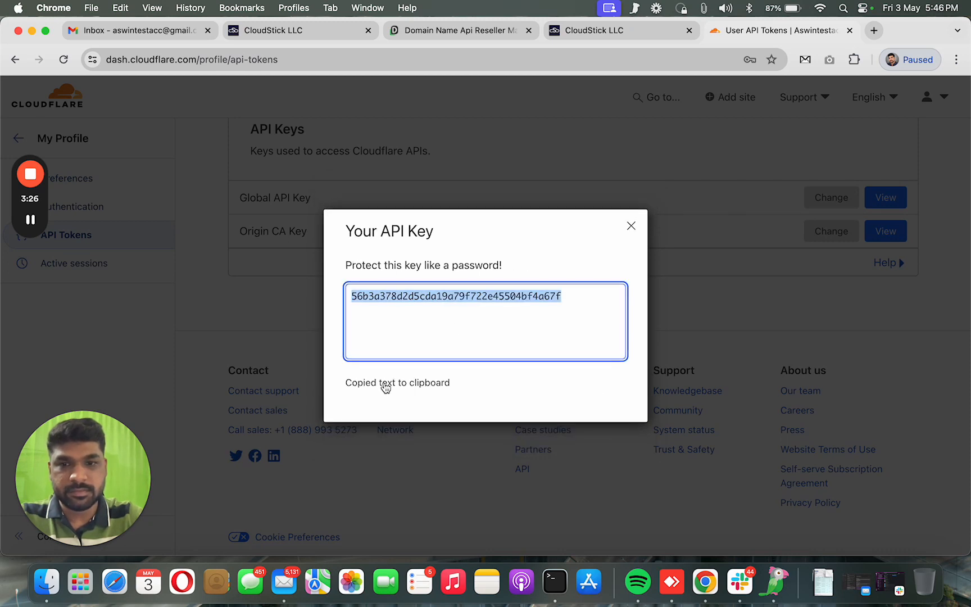
click(619, 34)
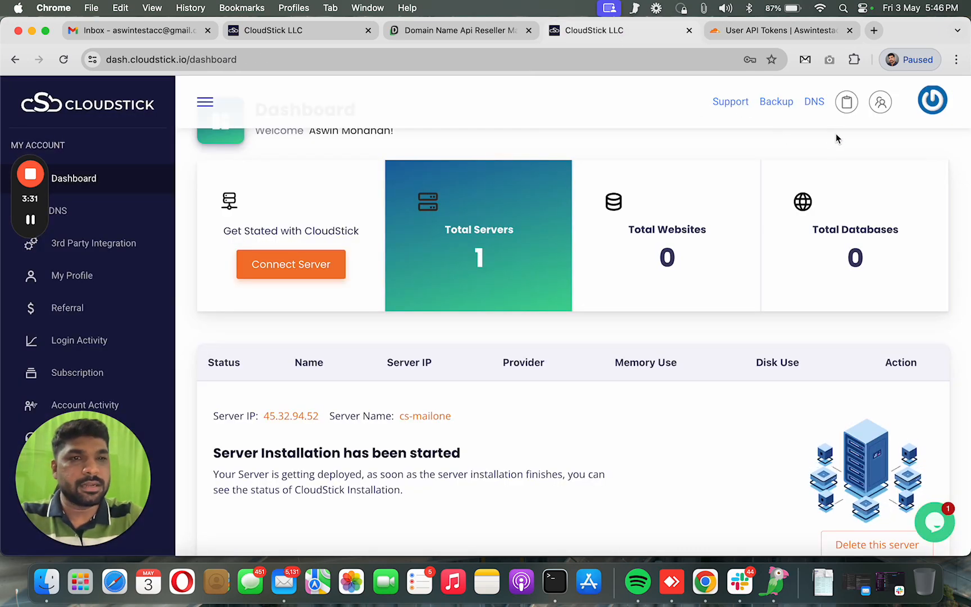
Look over CloudStick's DNS records page
click(814, 102)
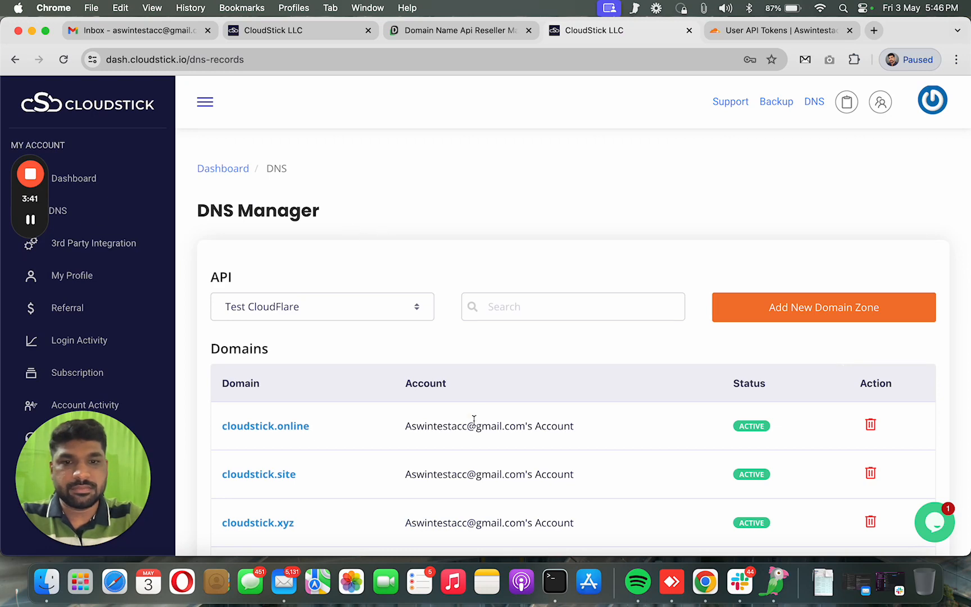
scroll(474, 419, down, 3)
scroll(481, 403, up, 3)
scroll(481, 462, down, 5)
scroll(278, 241, up, 4)
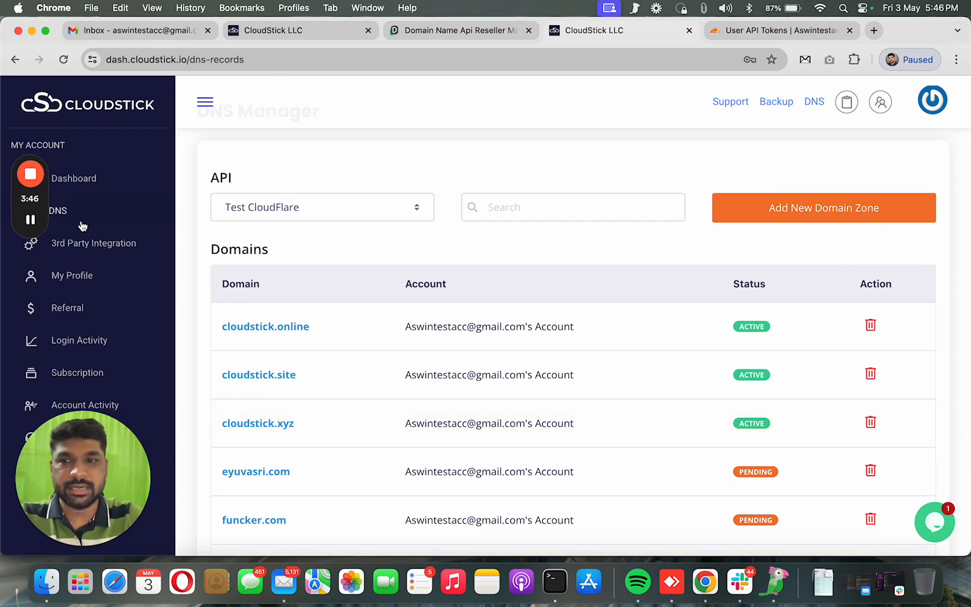
Delete the existing Cloudflare integration under 3rd Party Integration > Your Integrations
click(105, 249)
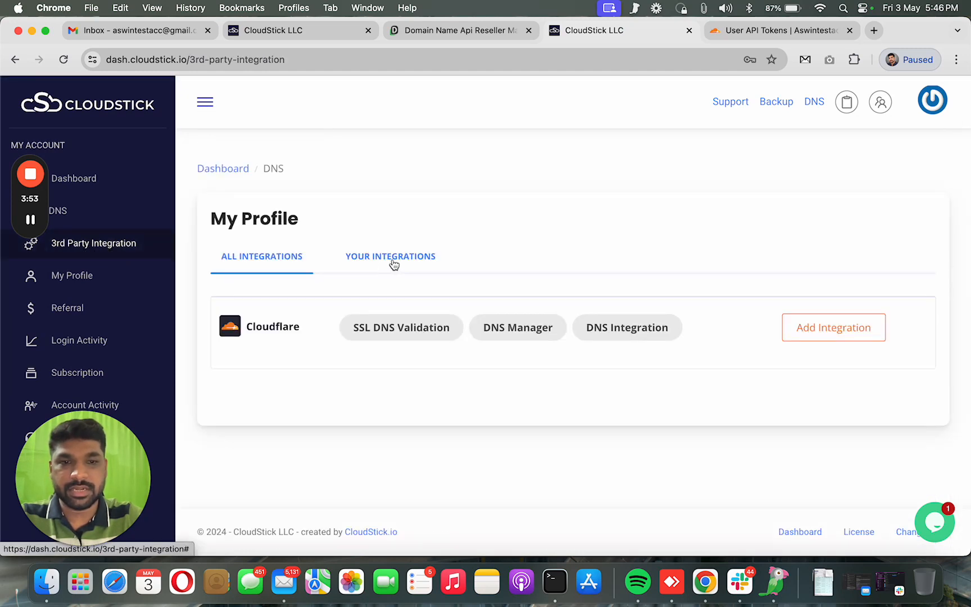
click(393, 263)
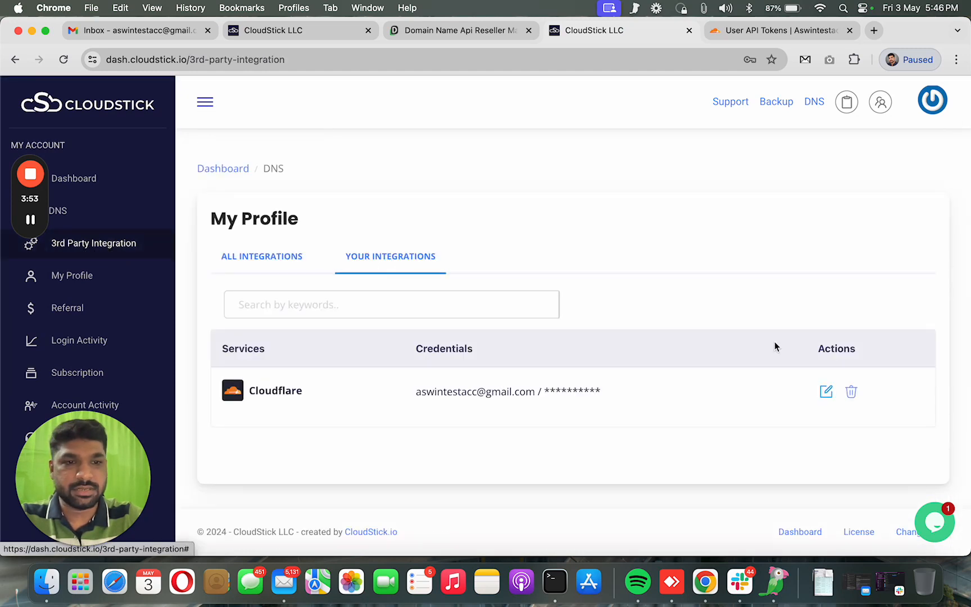
click(850, 393)
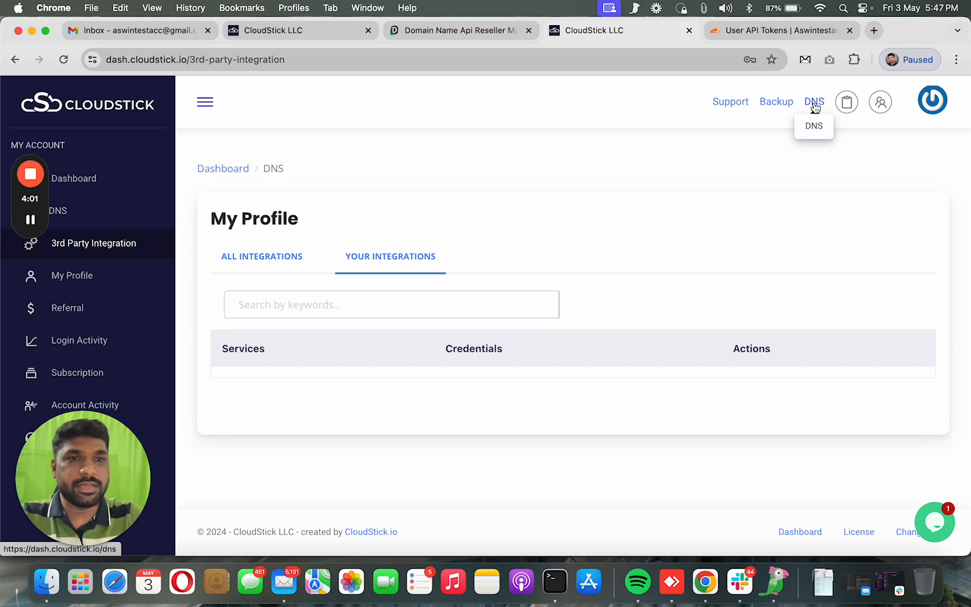
click(814, 103)
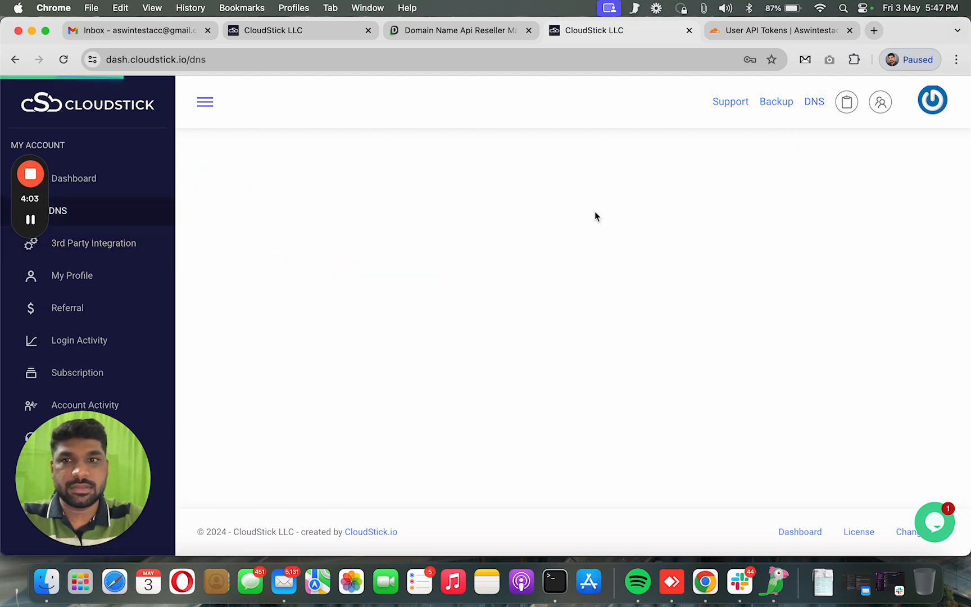
Start a new API key labelled 'My test Account' with the Cloudflare account e-mail as username
click(288, 403)
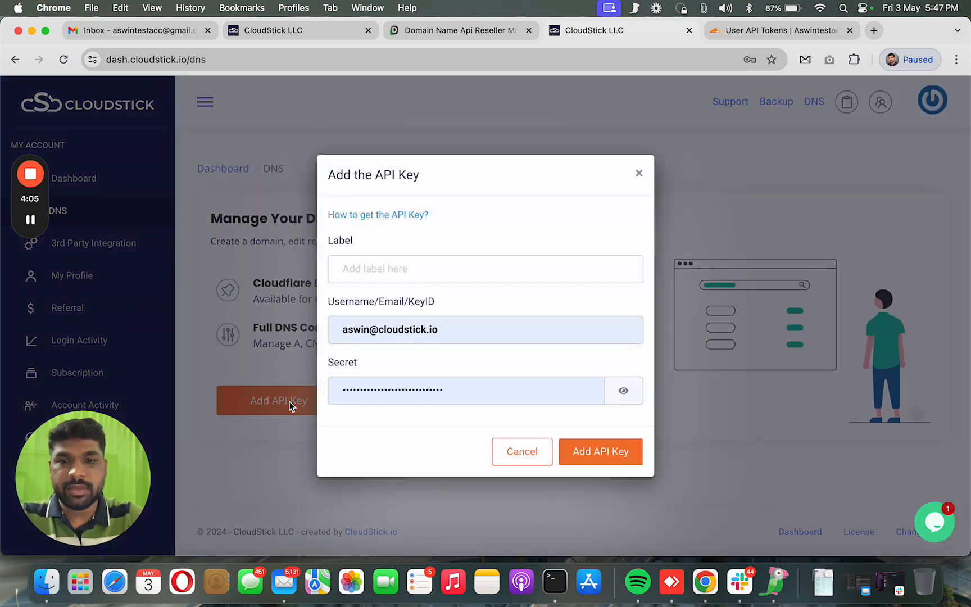
click(458, 265)
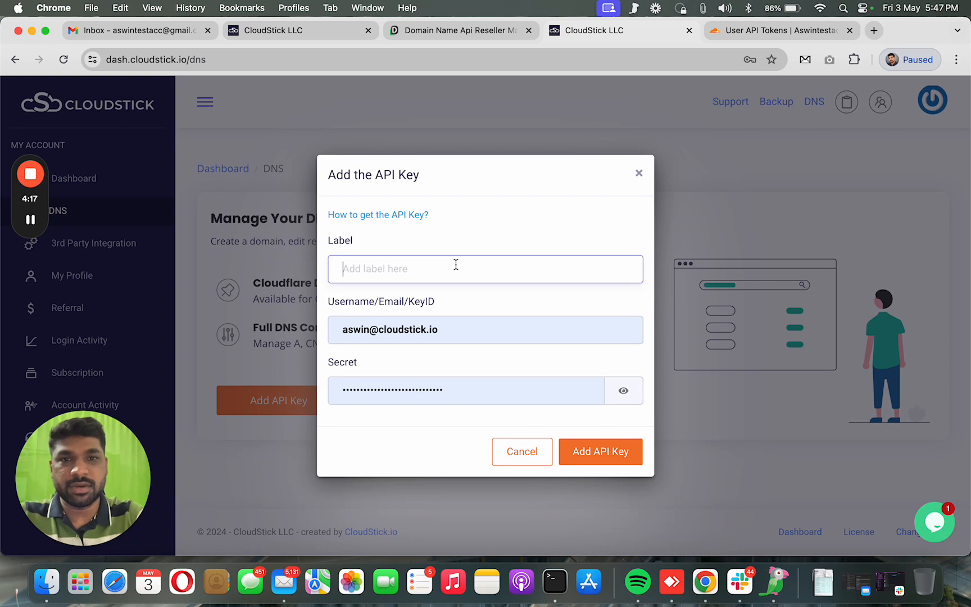
text(My test Accout)
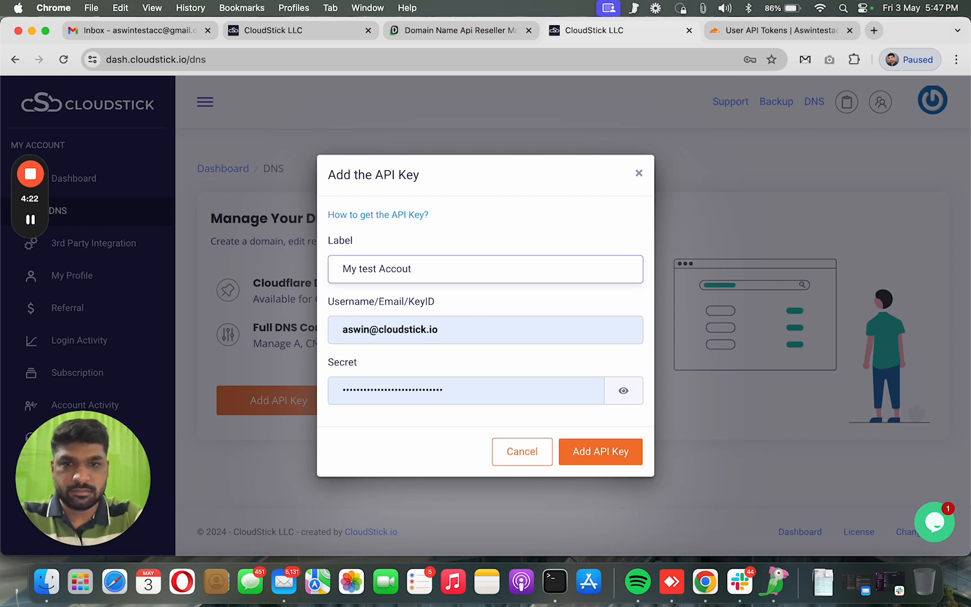
key(Tab)
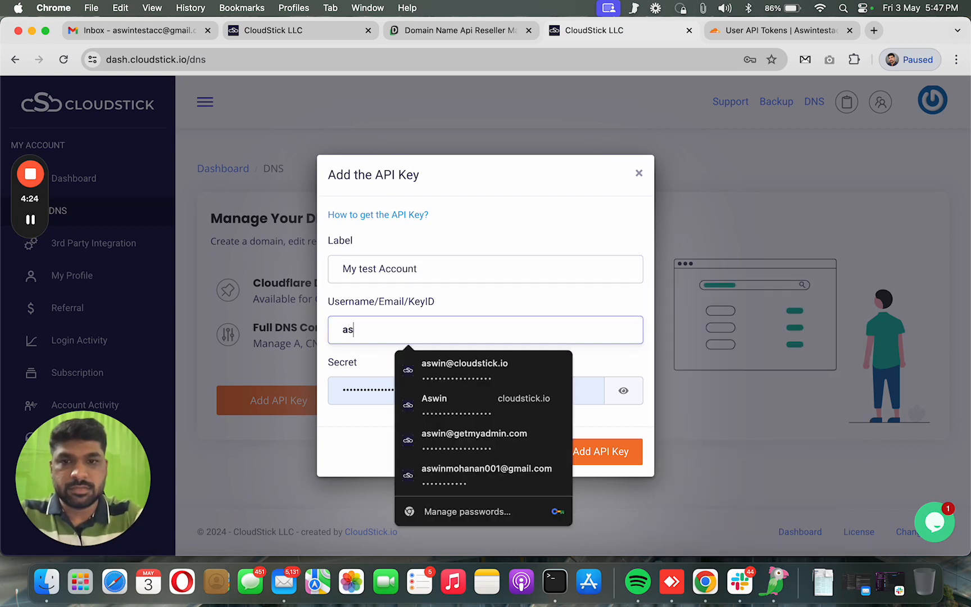
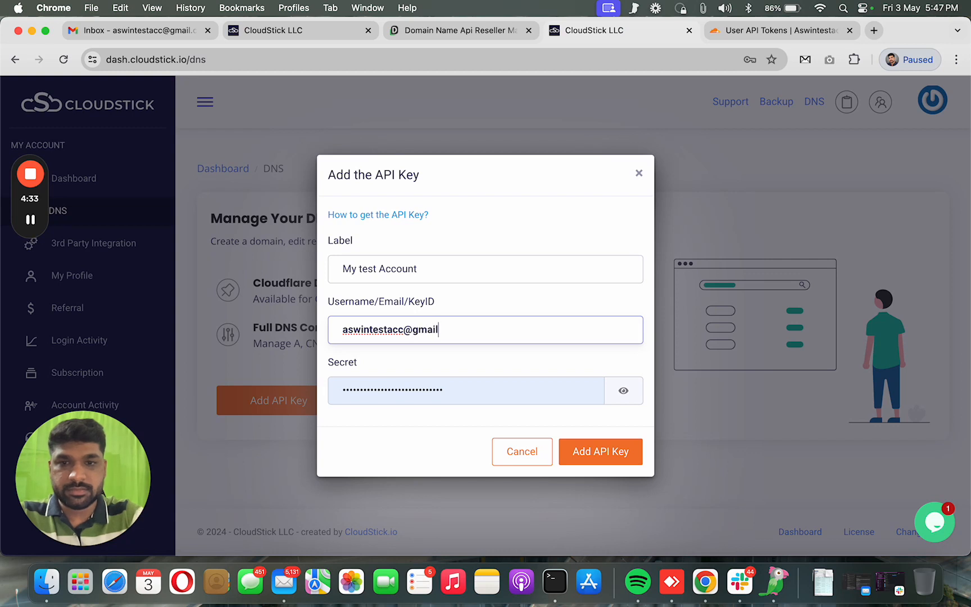
key(Tab)
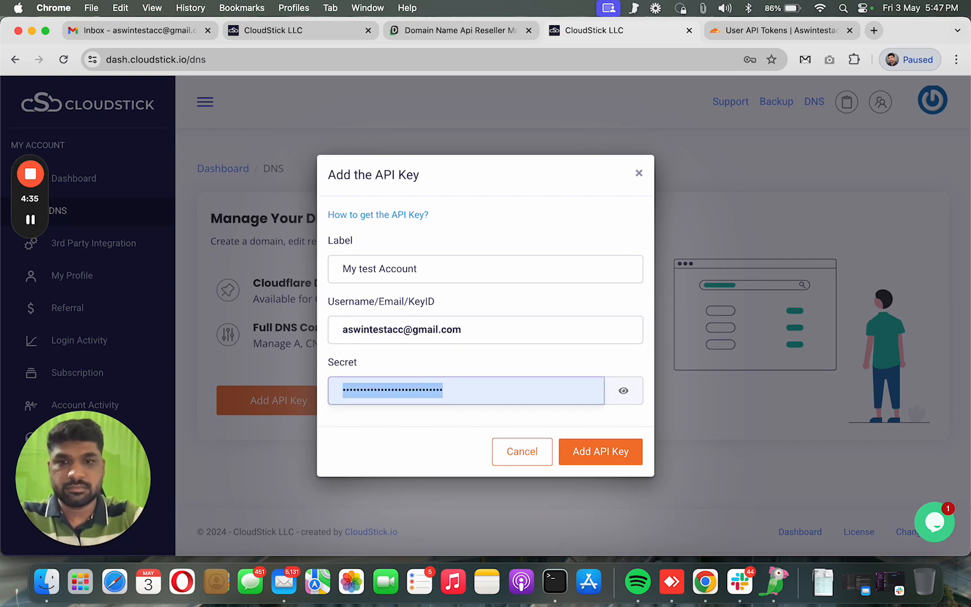
Paste the re-copied Global API Key as the secret, verify it, and save the key
click(717, 34)
click(458, 303)
click(413, 383)
click(292, 31)
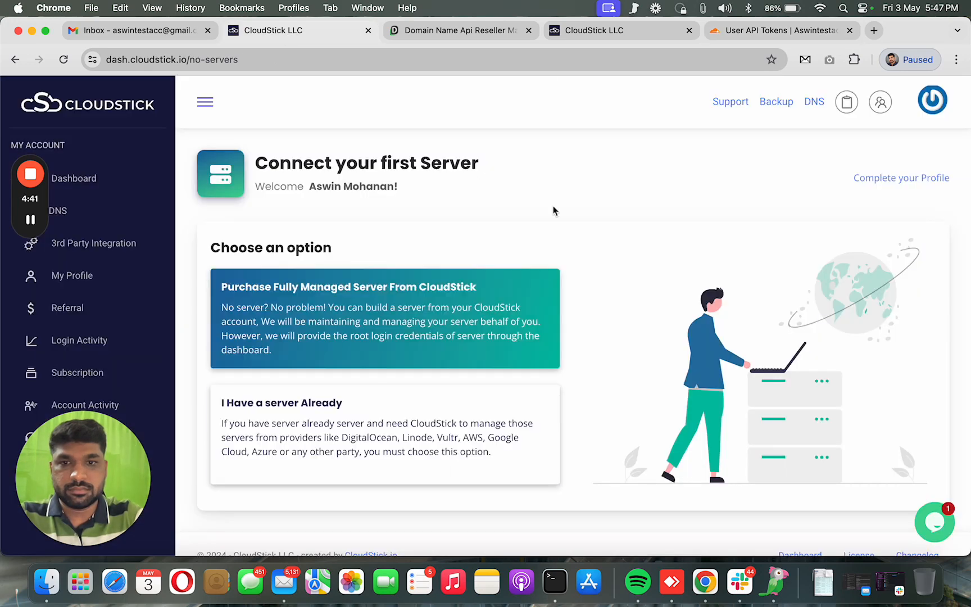
click(585, 30)
key(cmd+v)
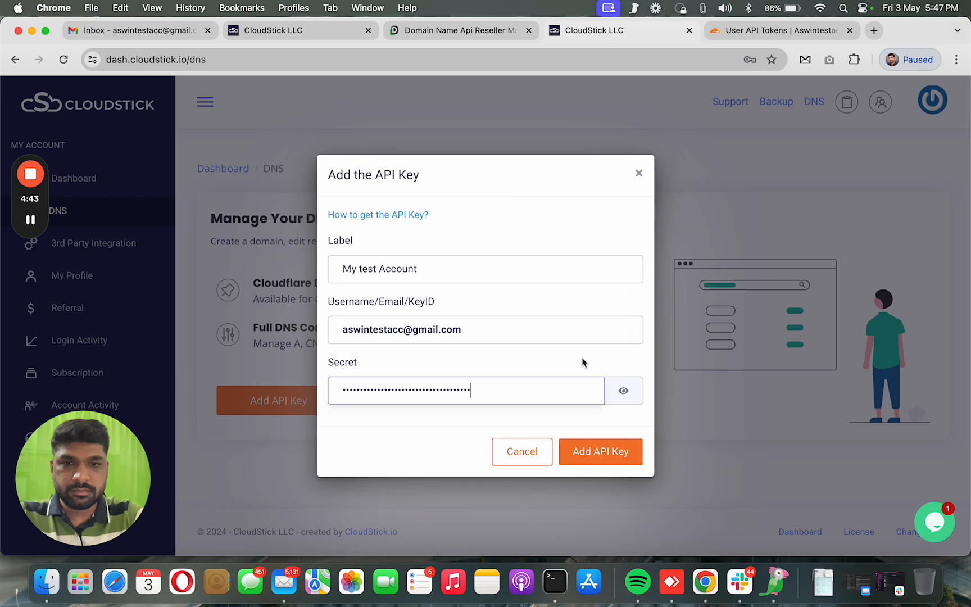
click(621, 392)
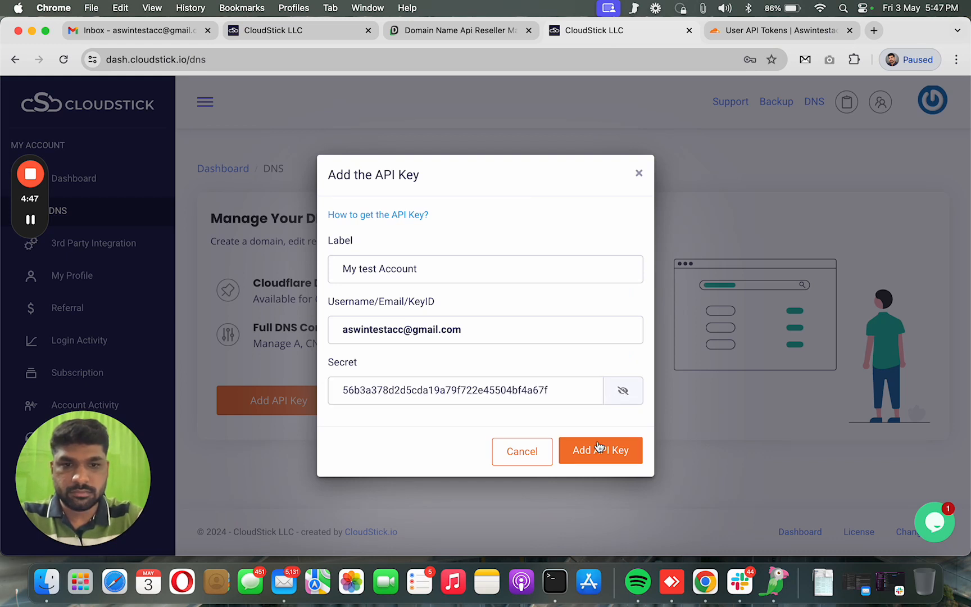
click(621, 455)
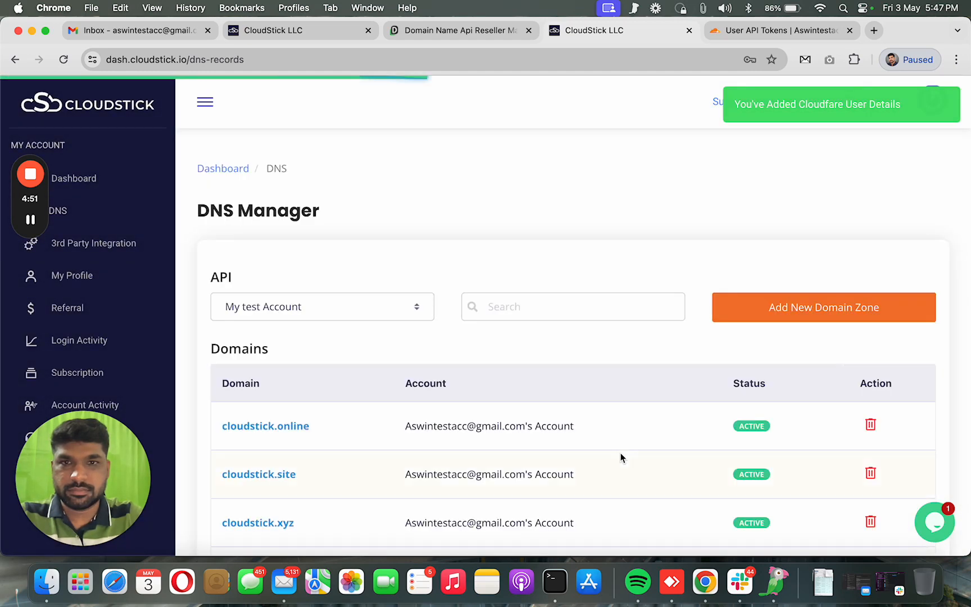
Review the cloudstick.online, cloudstick.site and cloudstick.xyz zones in DNS Manager, then return to the Dashboard
scroll(620, 453, down, 4)
scroll(523, 225, down, 3)
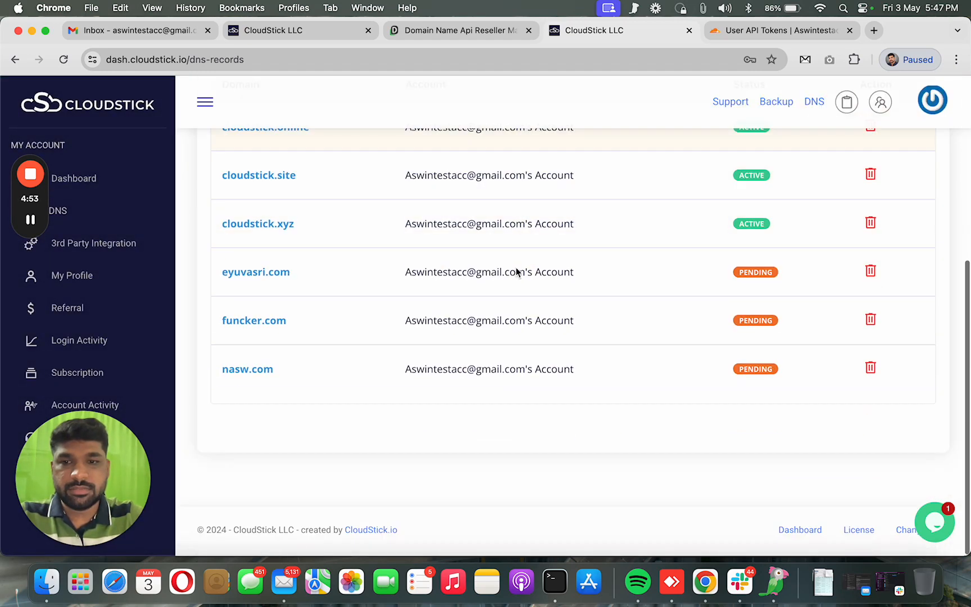
scroll(516, 272, up, 3)
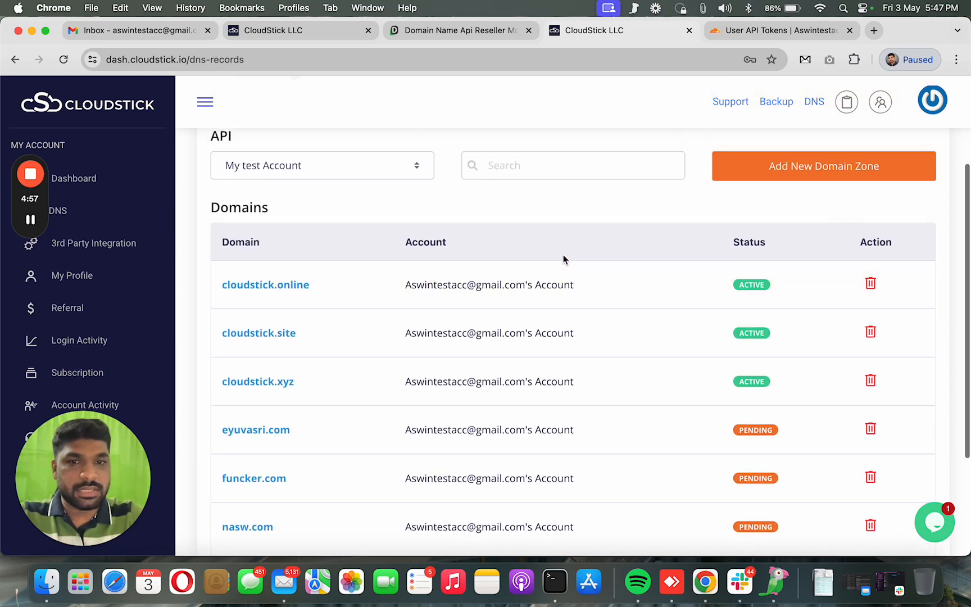
scroll(563, 257, up, 3)
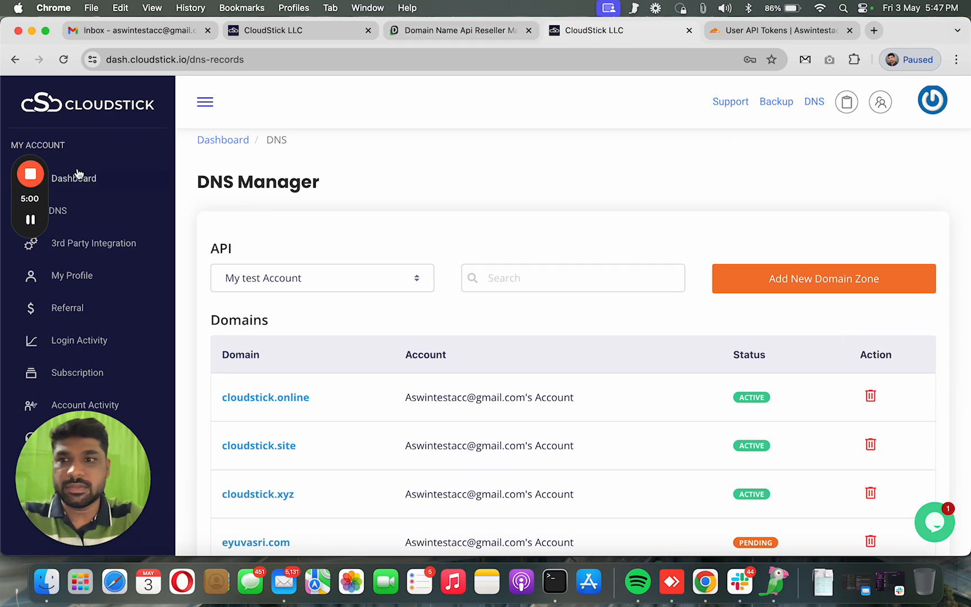
click(118, 185)
scroll(525, 256, down, 3)
scroll(526, 255, down, 1)
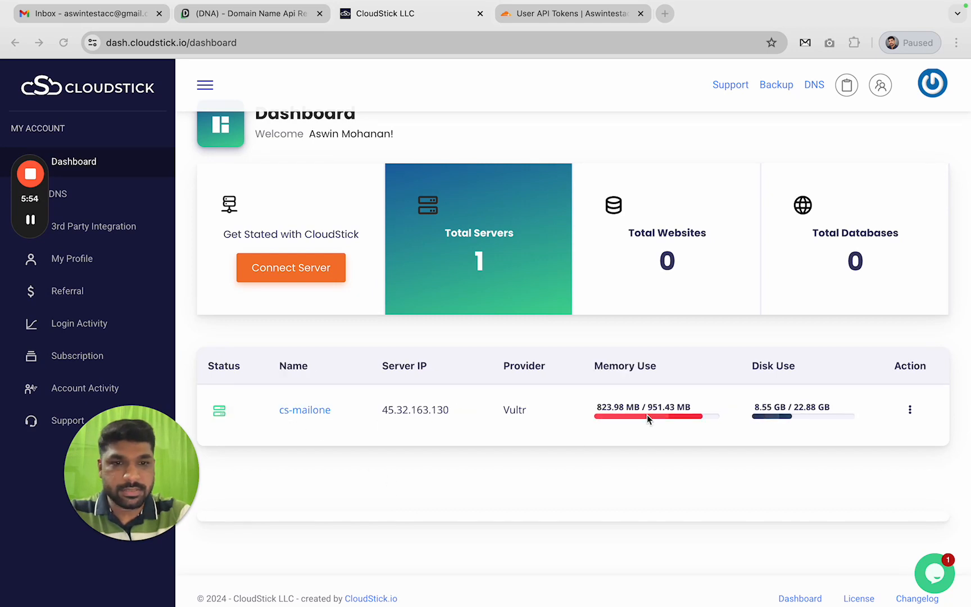
scroll(321, 404, up, 2)
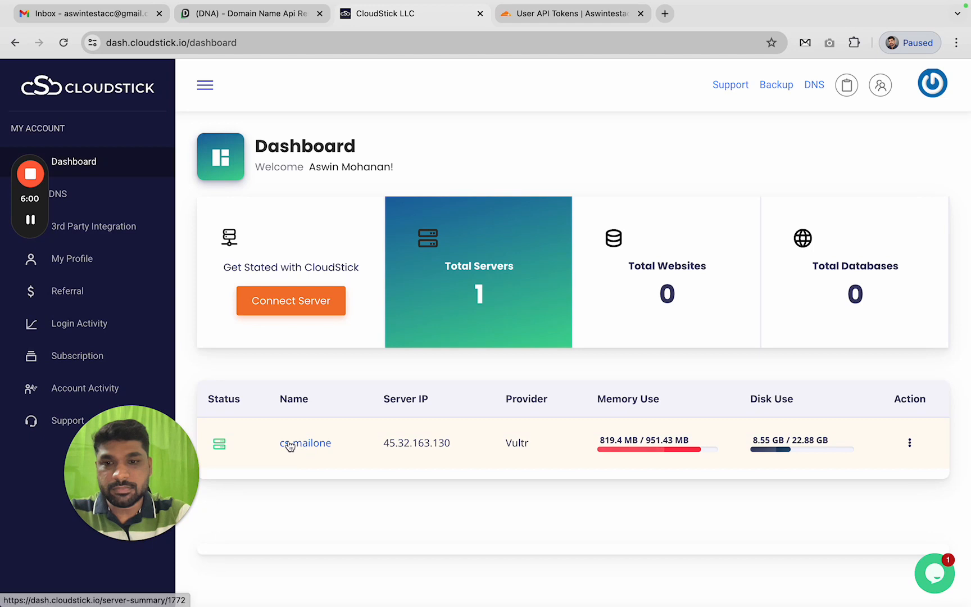
click(309, 447)
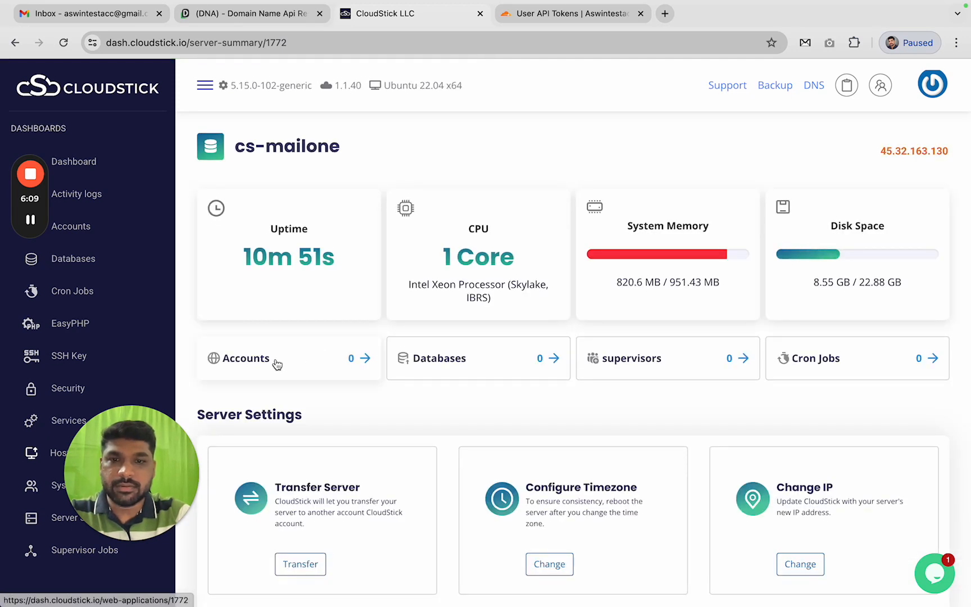
Create a new WordPress account from cs-mailone's Accounts section and begin the e-mail field
click(260, 362)
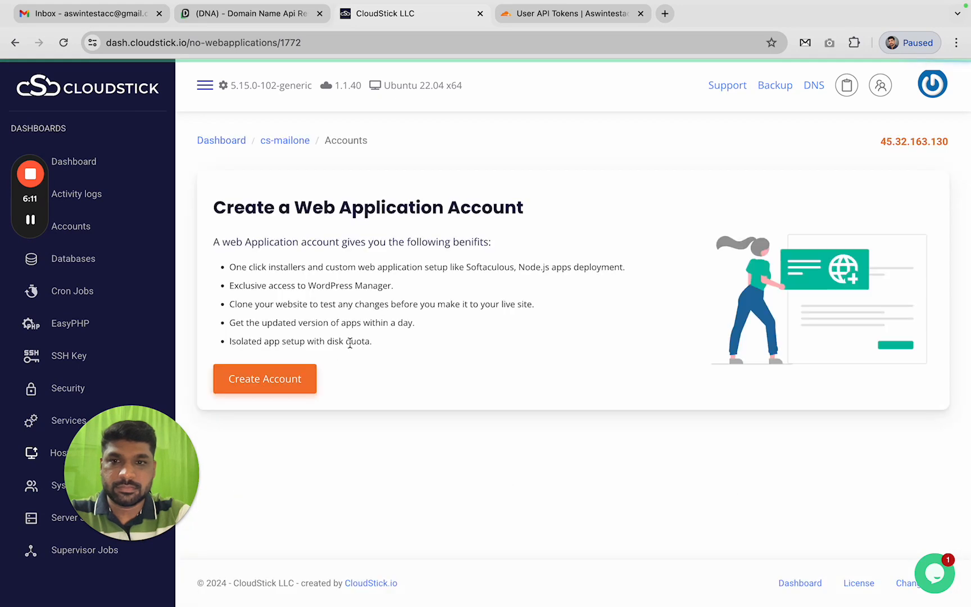
click(270, 385)
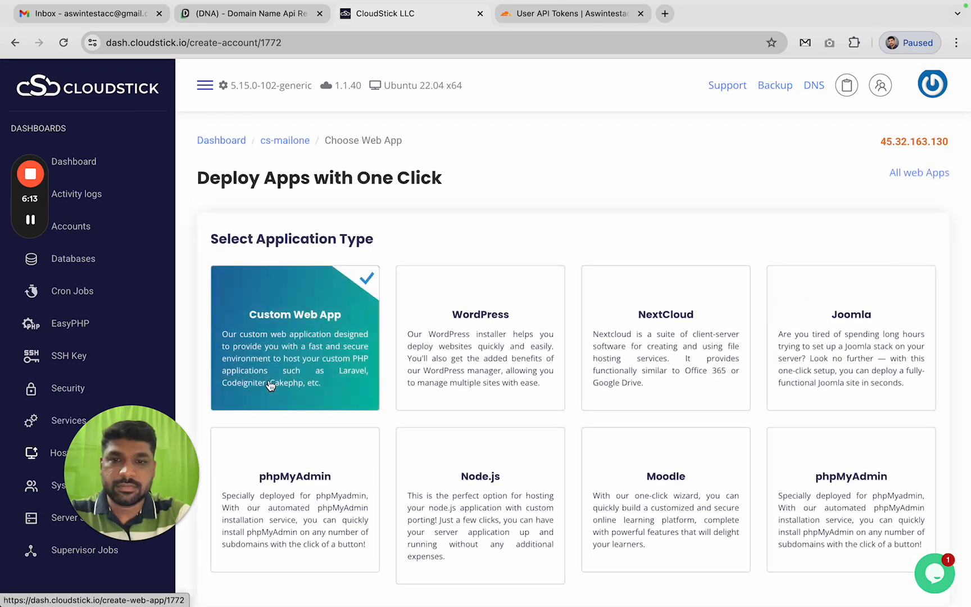
scroll(469, 315, down, 3)
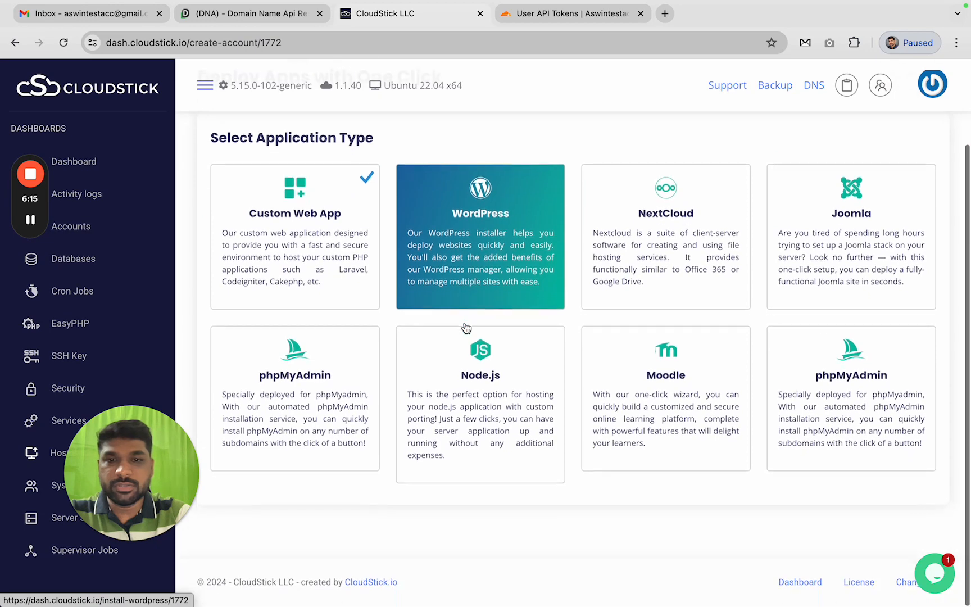
scroll(502, 299, up, 2)
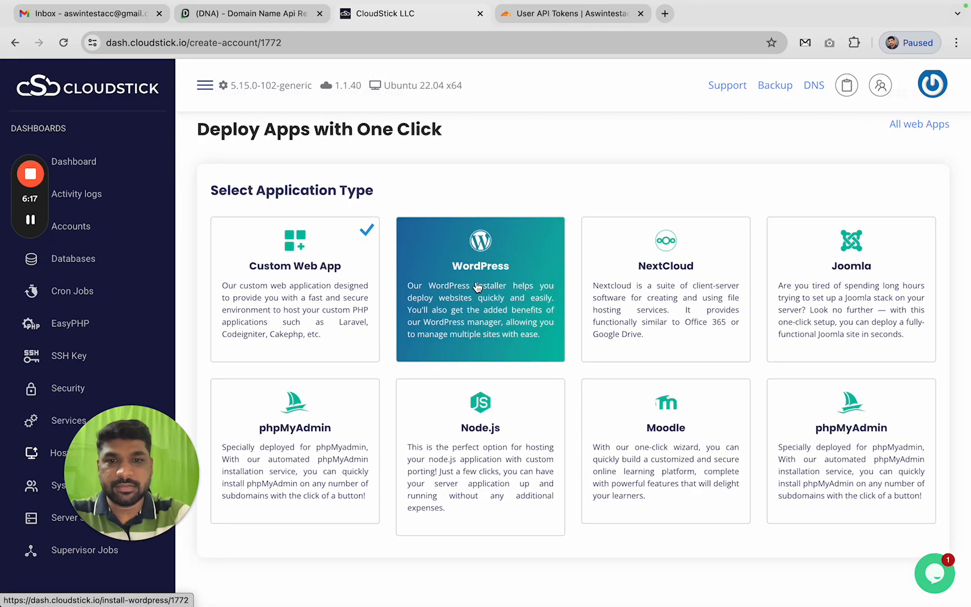
click(477, 298)
click(387, 261)
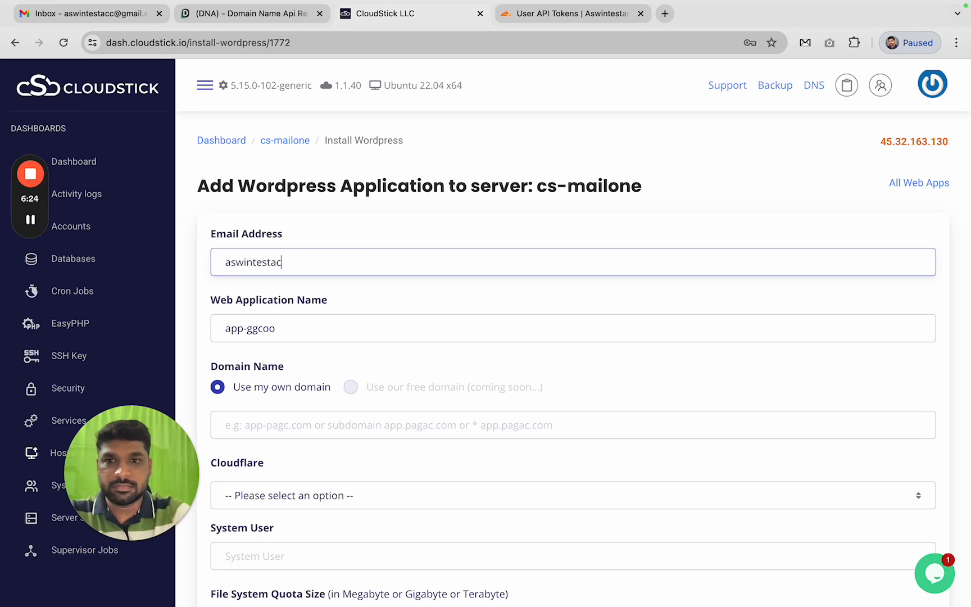
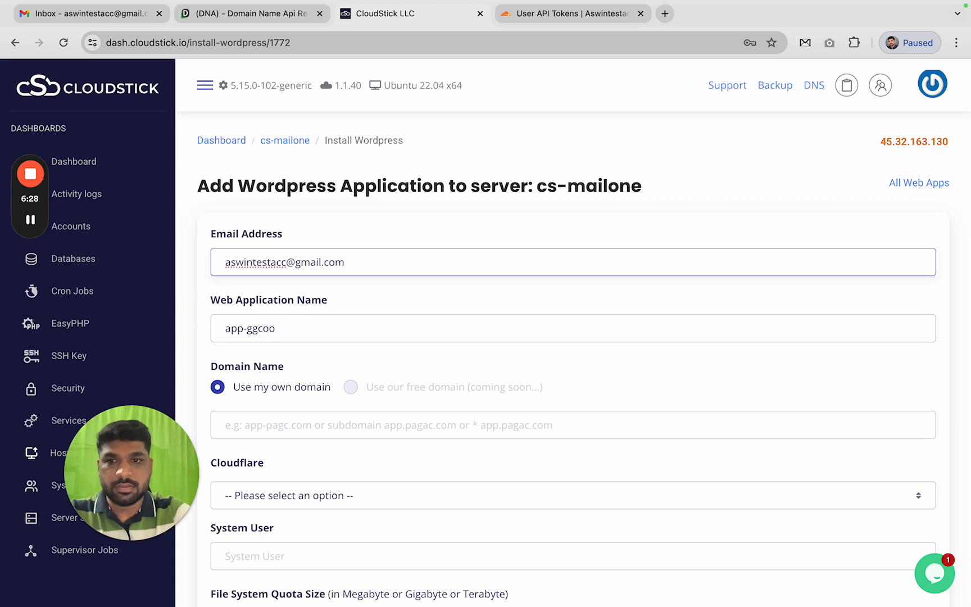
Enter the account e-mail, keep app name app-ggcoo, set domain cloudstick.click with Cloudflare account My test Account
key(Tab)
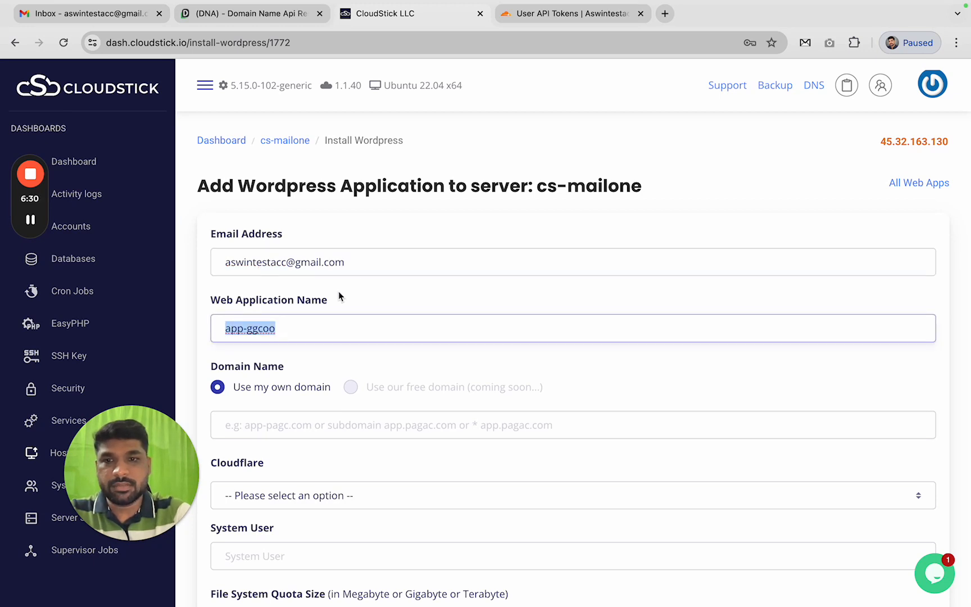
click(323, 329)
click(280, 426)
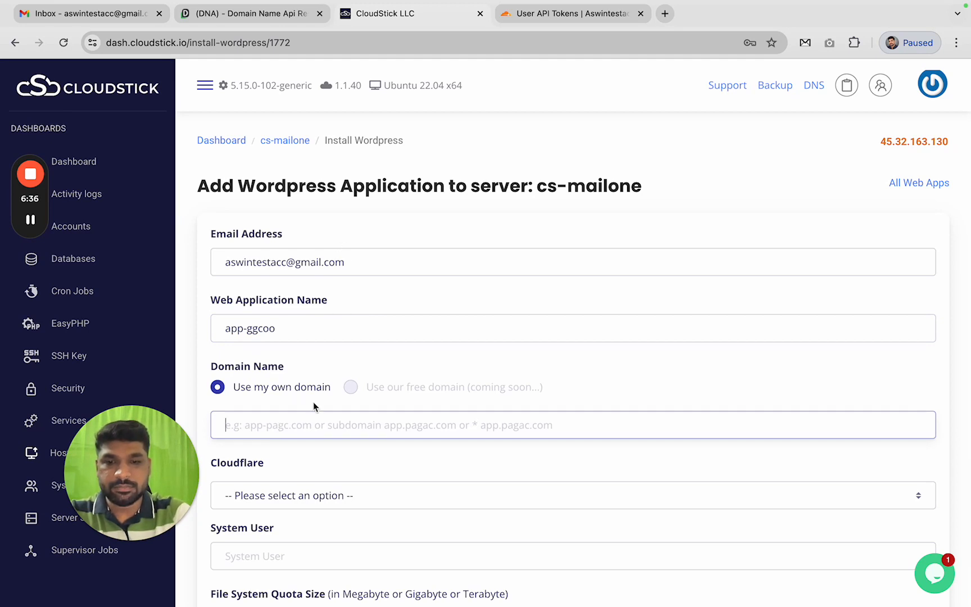
text(click)
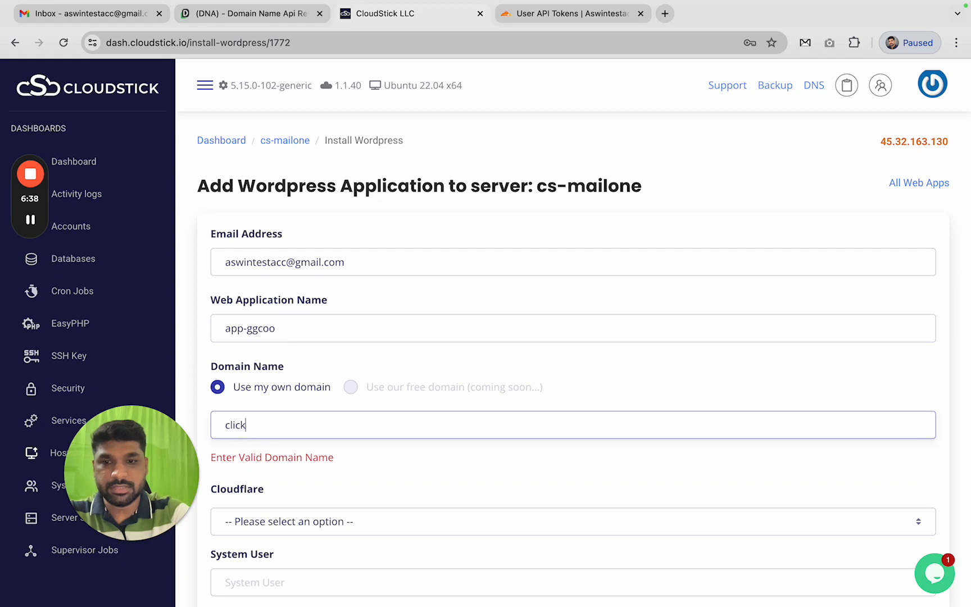
key(BackSpace)
key(BackSpace)
key(BackSpace)
key(BackSpace)
key(BackSpace)
text(cloud)
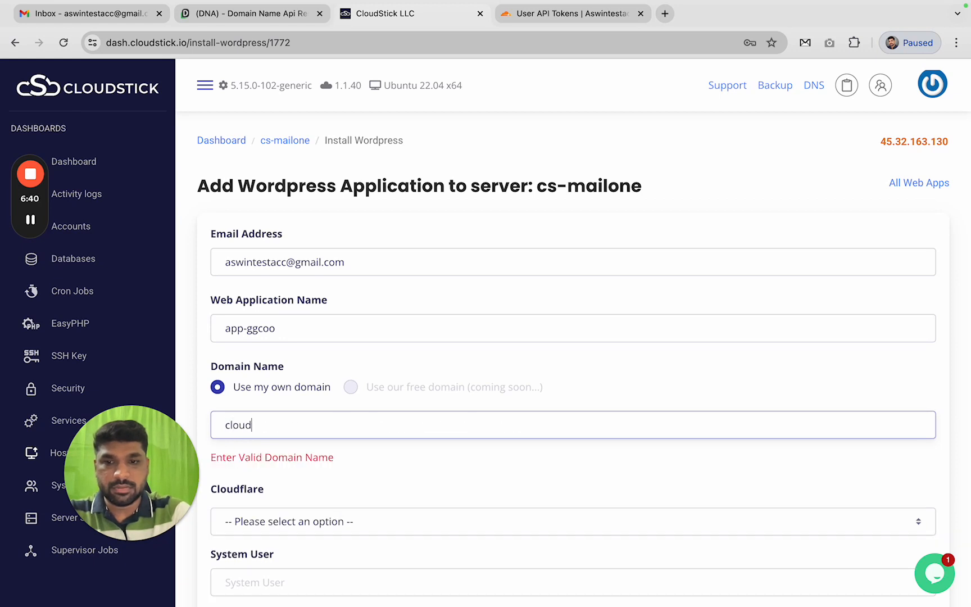
text(stick.click)
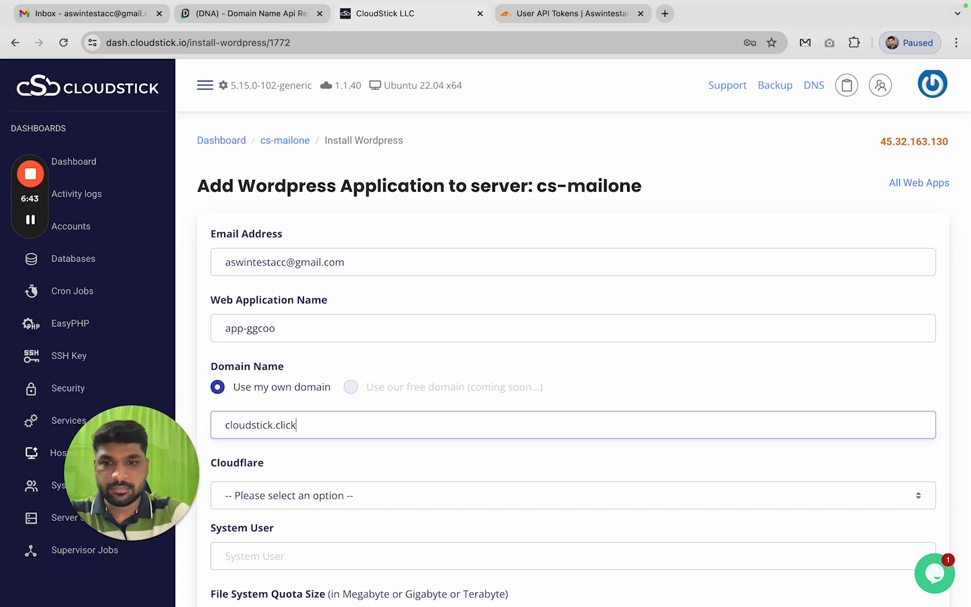
key(Tab)
click(291, 496)
click(285, 530)
scroll(369, 415, down, 3)
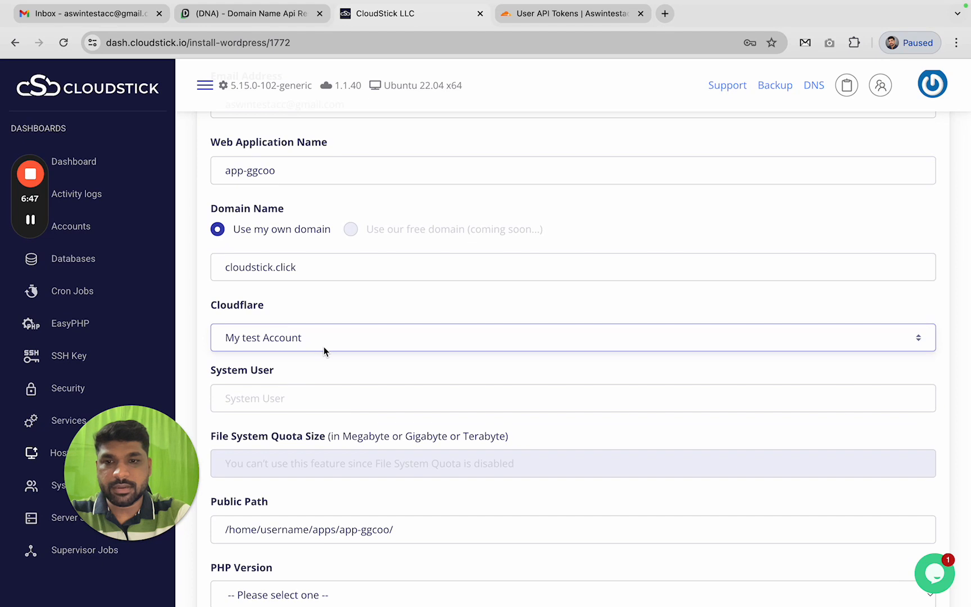
Enter the system user, choose PHP 8.2 and the Native Nginx stack
scroll(322, 365, down, 1)
click(321, 375)
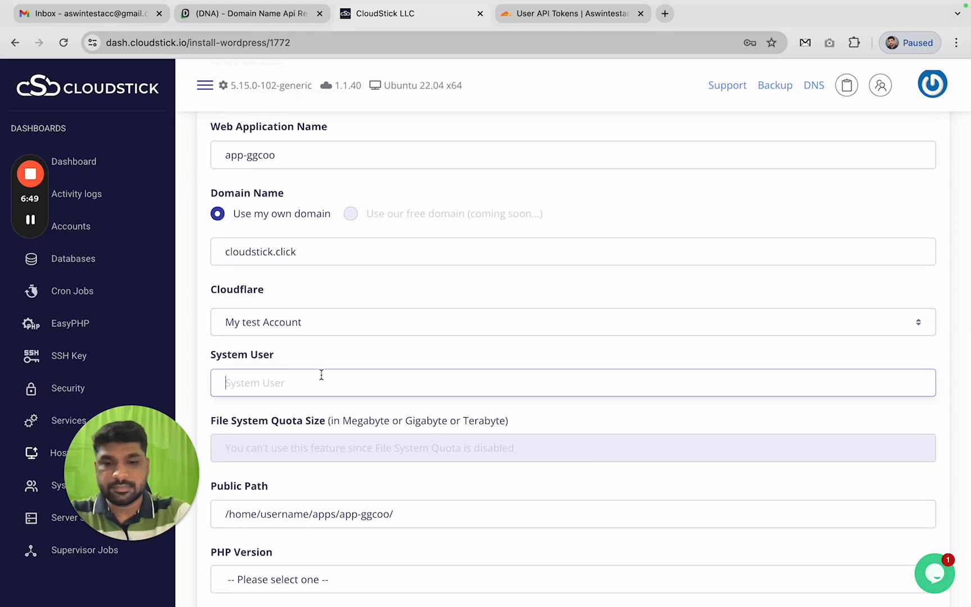
text(aswinsys)
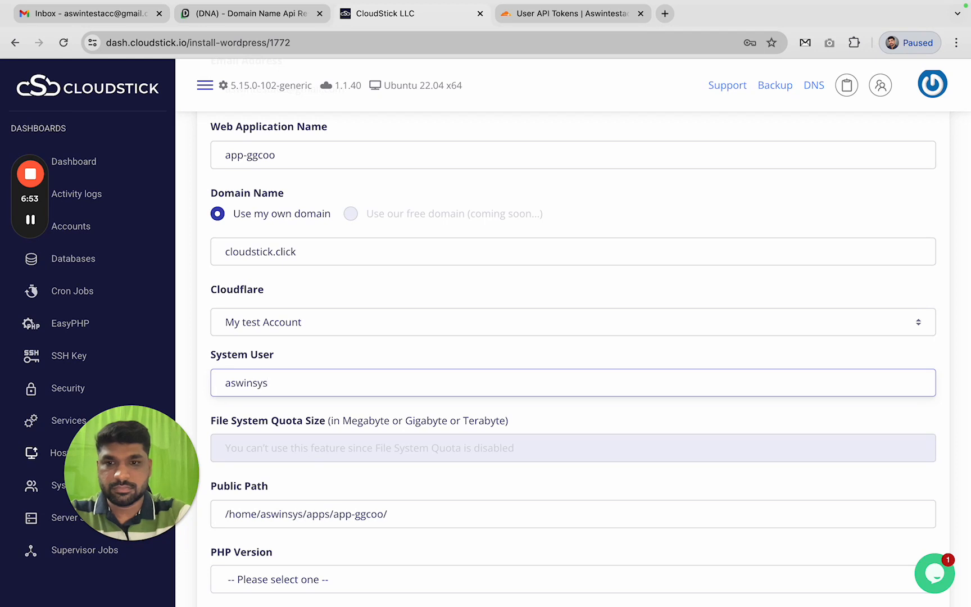
scroll(359, 464, down, 5)
click(349, 392)
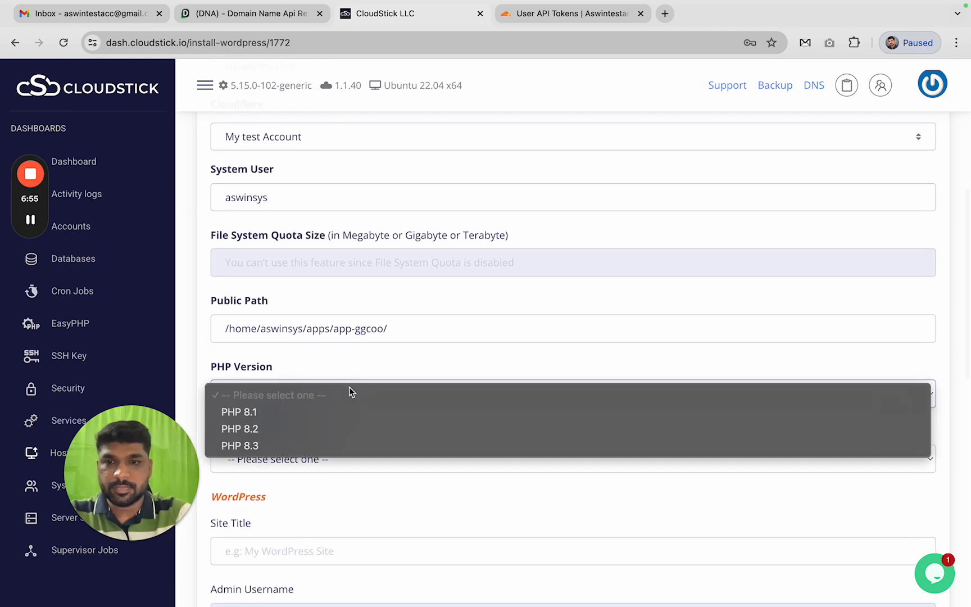
click(301, 430)
scroll(302, 433, down, 3)
click(325, 371)
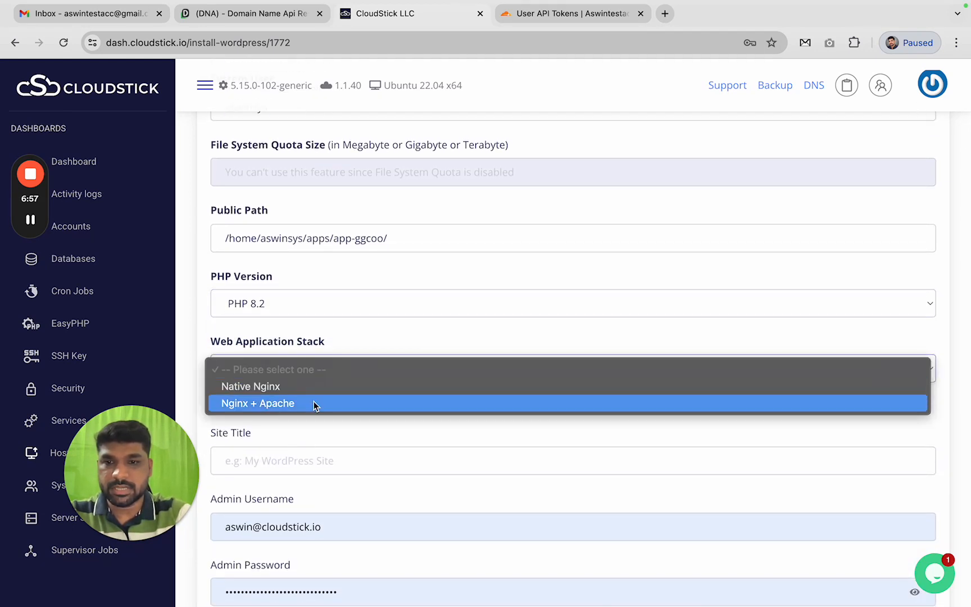
click(317, 392)
scroll(317, 391, down, 3)
Set site title Hello Wordpress, admin username wpUserNew, and generate a new admin password
click(350, 327)
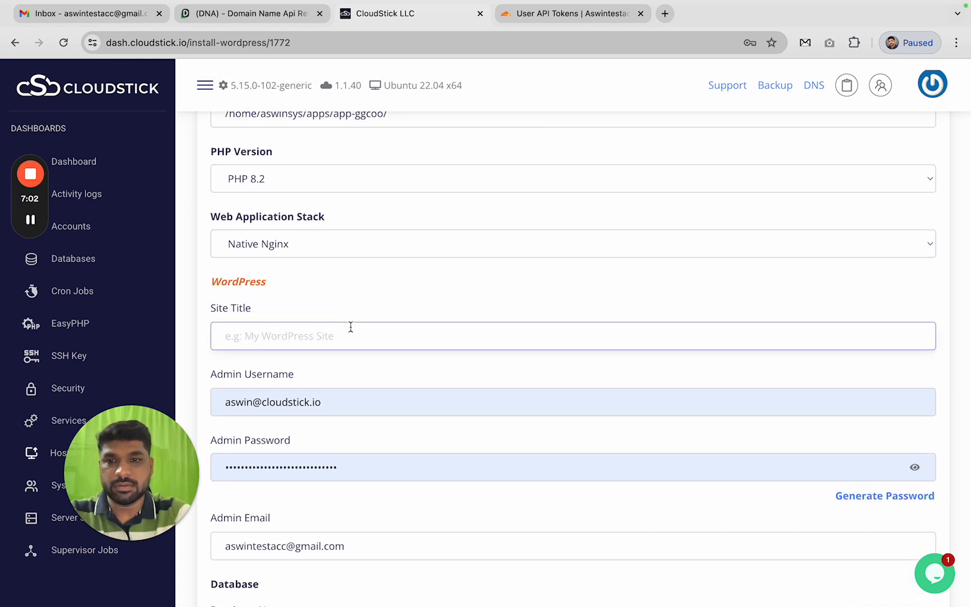
text(Wordpress)
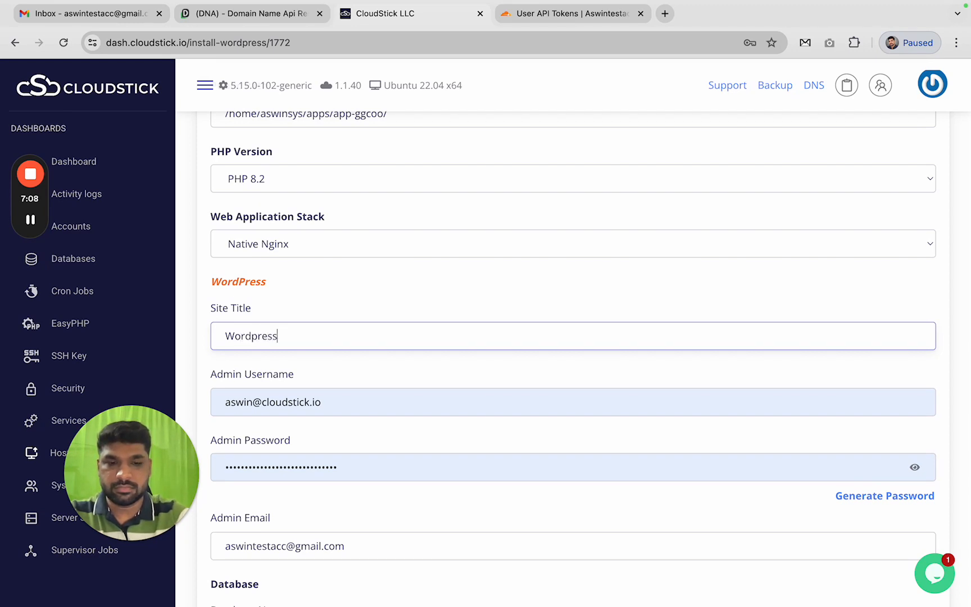
text(Hello)
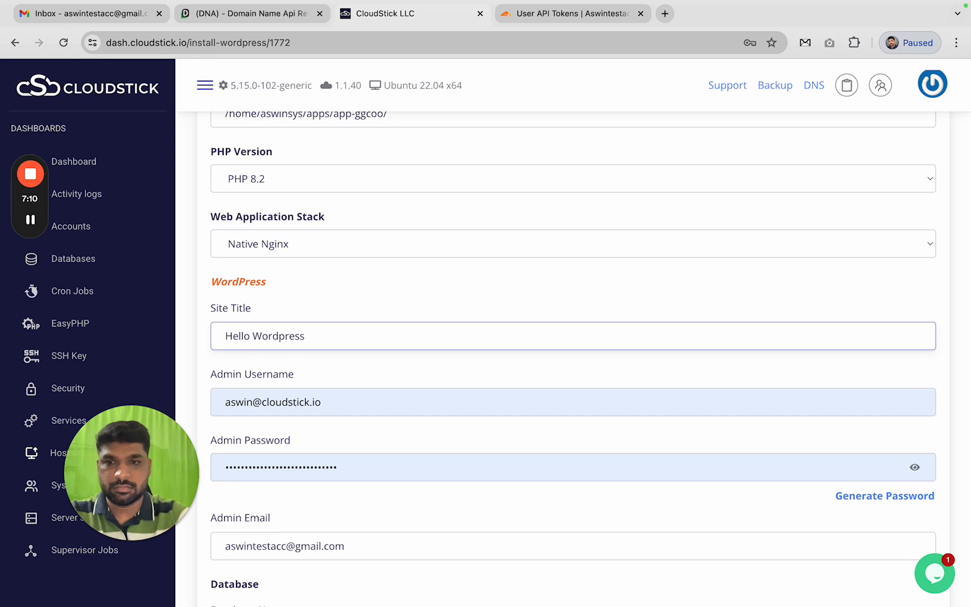
key(Tab)
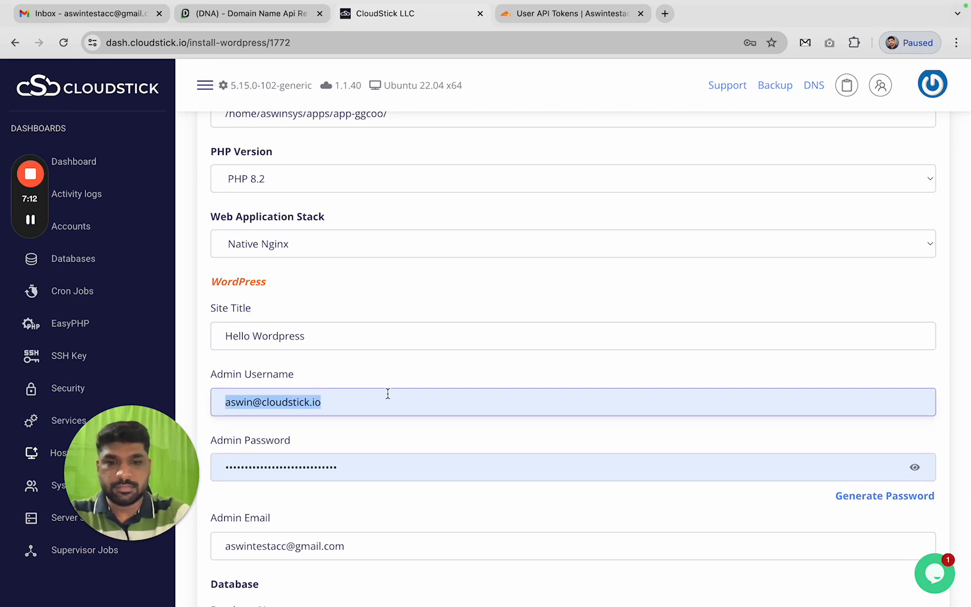
text(Wp)
key(BackSpace)
key(BackSpace)
text(wpUser)
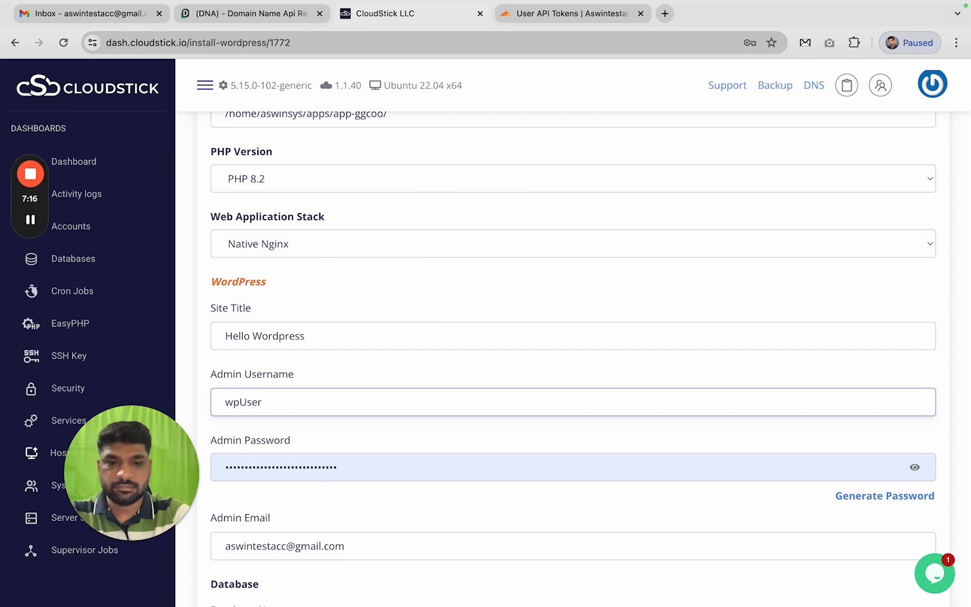
text(New)
scroll(503, 428, down, 2)
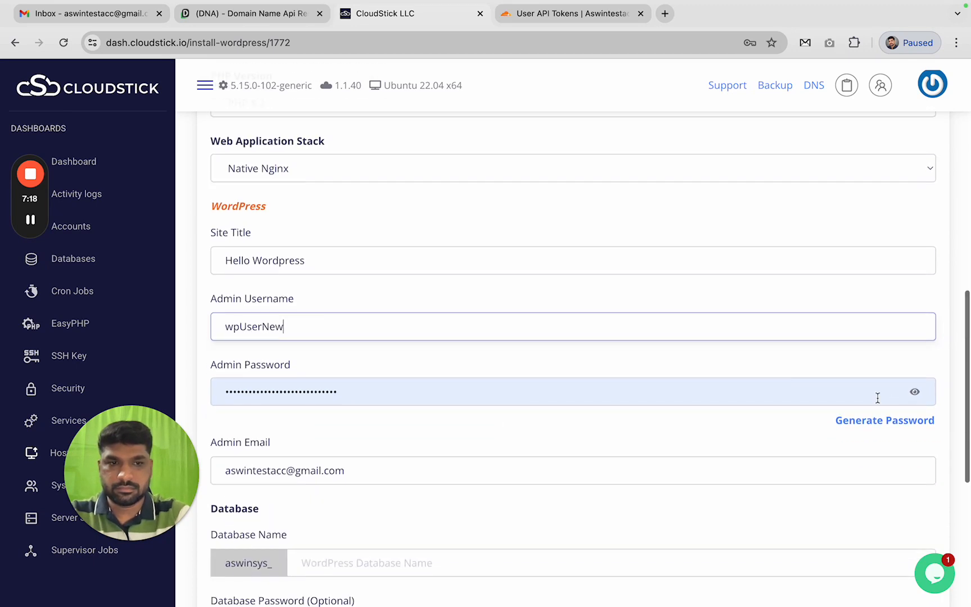
click(888, 419)
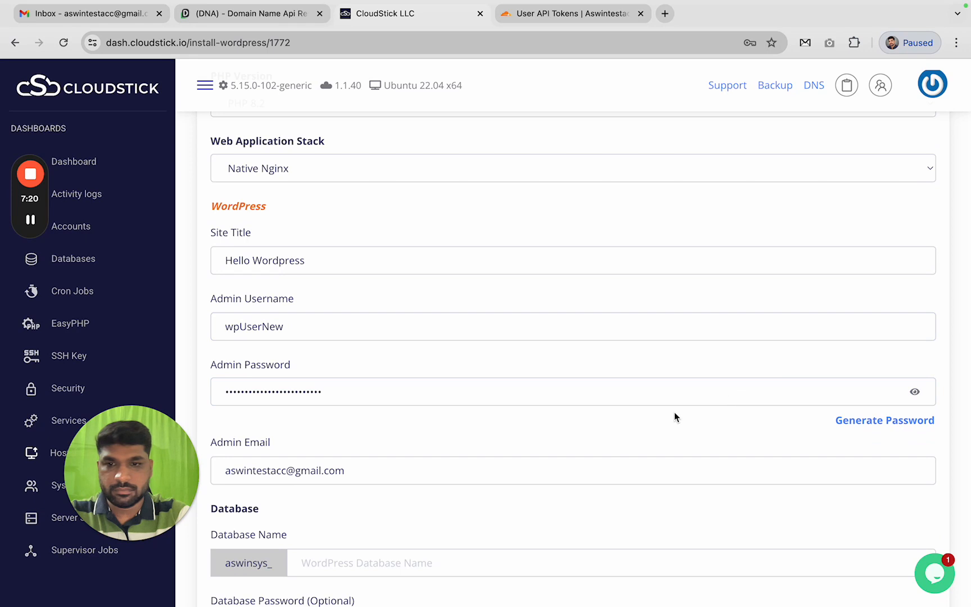
scroll(674, 415, down, 6)
Create app-ggcoo and add its www domain under the My test Account Cloudflare account
click(842, 480)
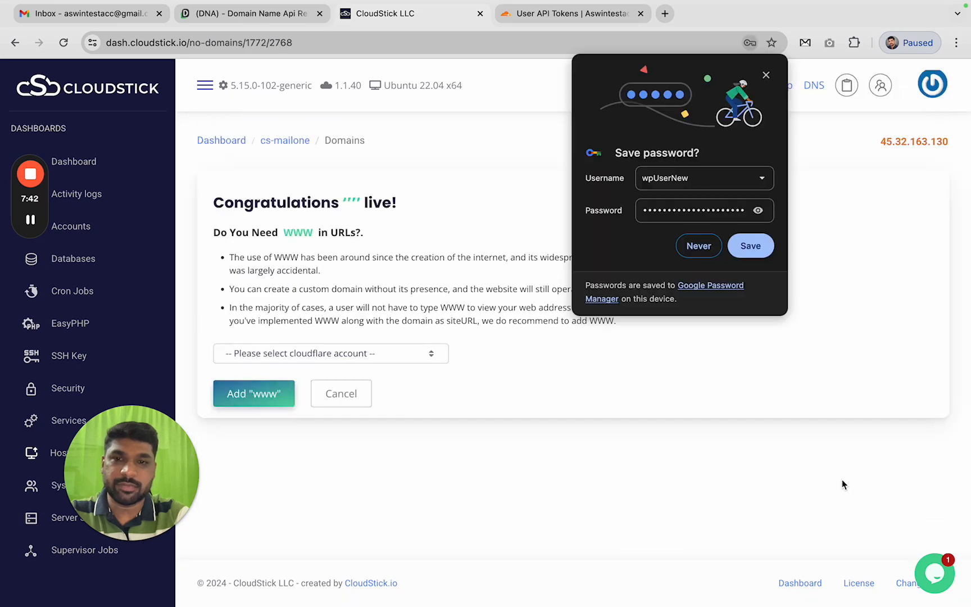
click(314, 354)
click(292, 369)
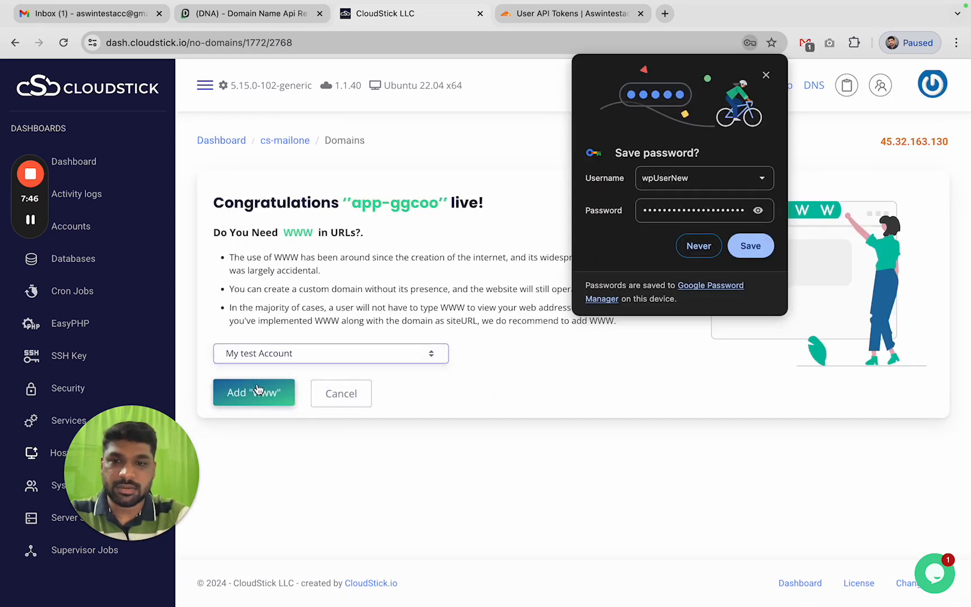
click(258, 394)
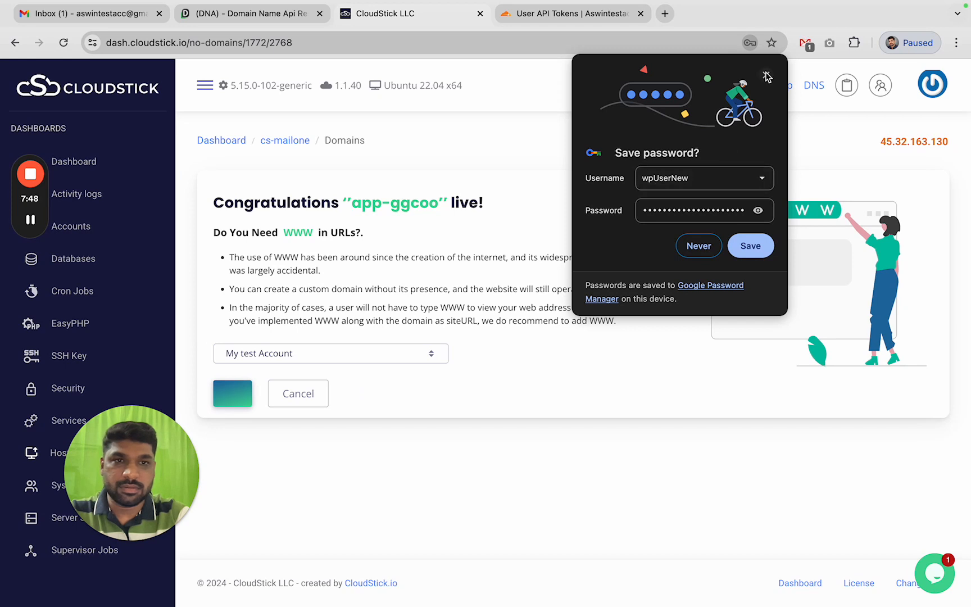
click(766, 76)
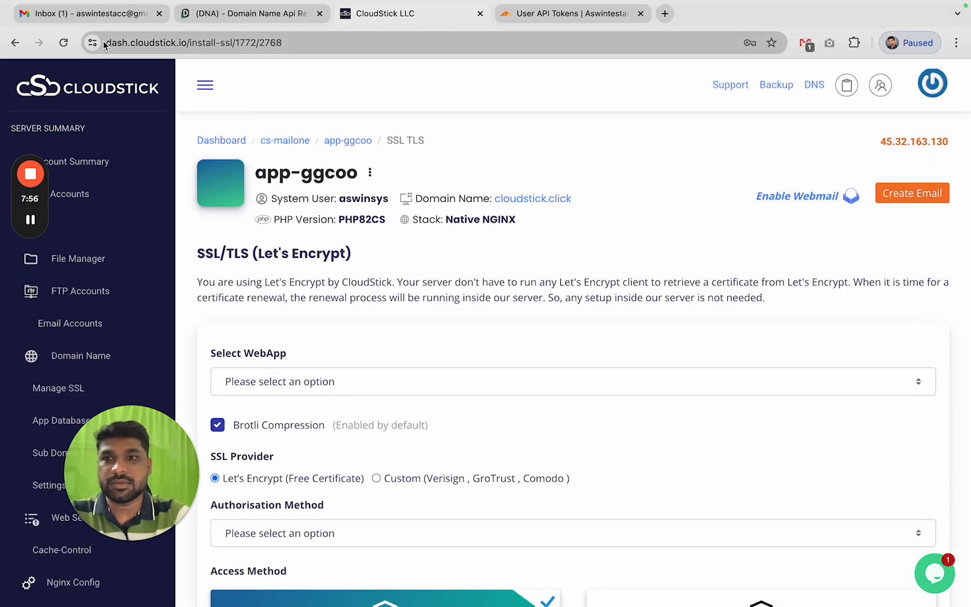
click(114, 18)
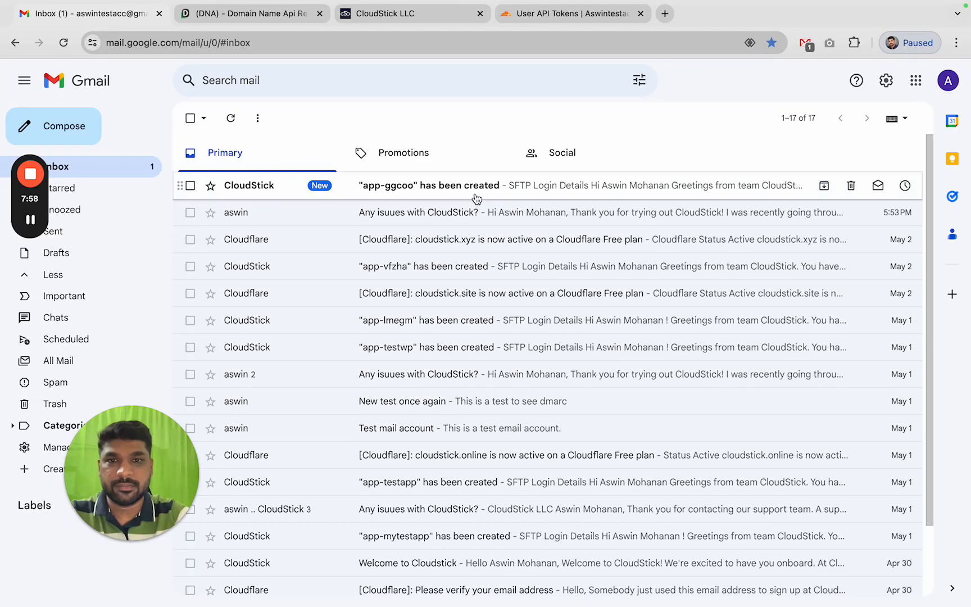
From the app-ggcoo email, select Nameserver 1 jasper.ns.cloudflare.com, then tick the registrar's reCAPTCHA
click(475, 193)
scroll(466, 377, down, 5)
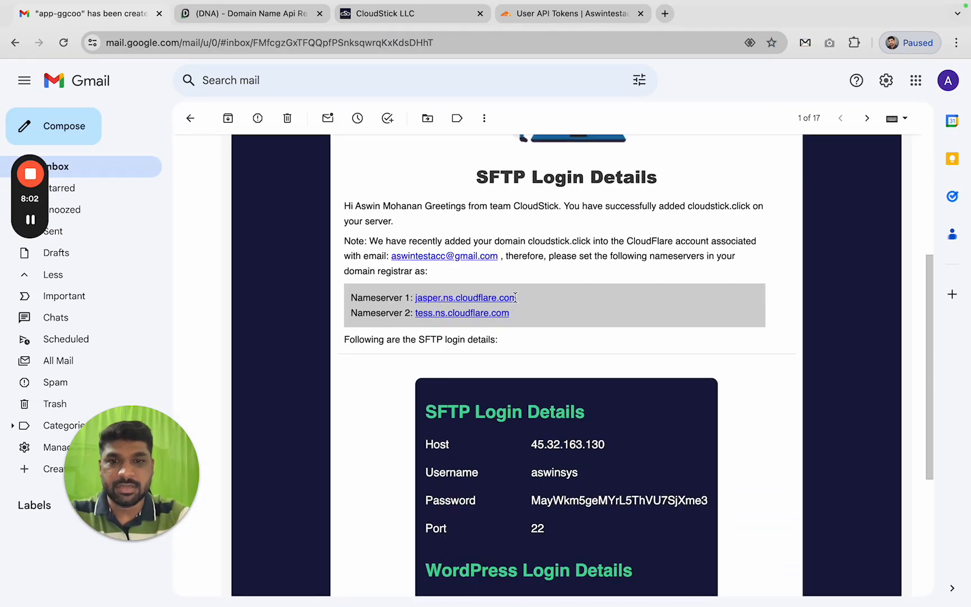
drag(521, 299, 418, 296)
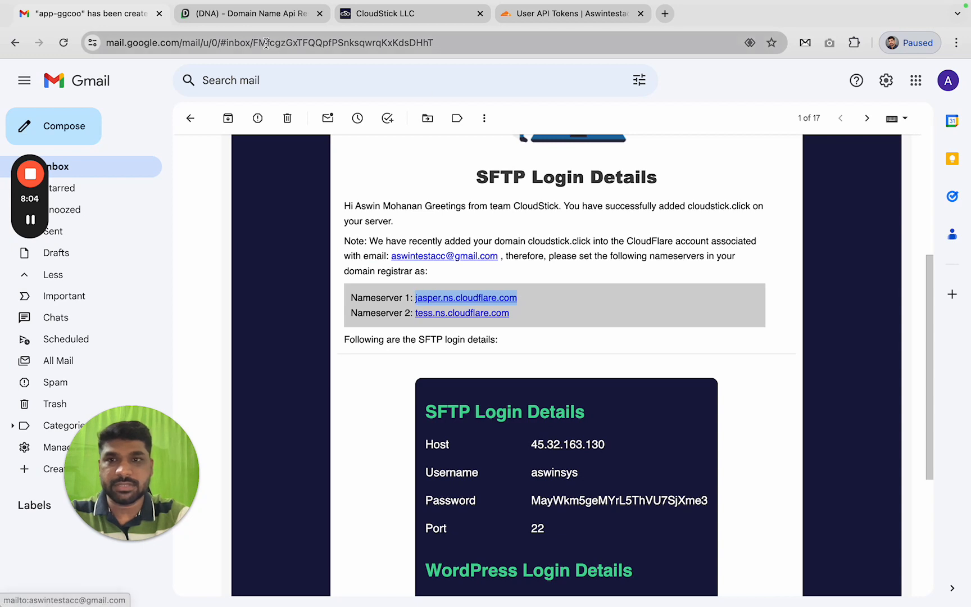
click(248, 16)
click(365, 320)
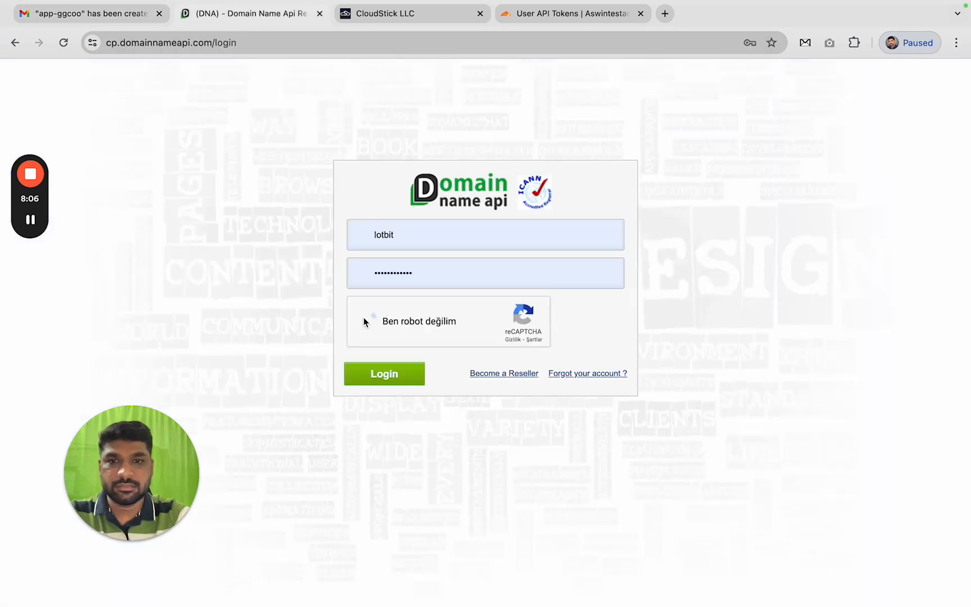
Load domainnameapi.com and go to its reseller sign-in page
click(174, 35)
text(domain)
key(Return)
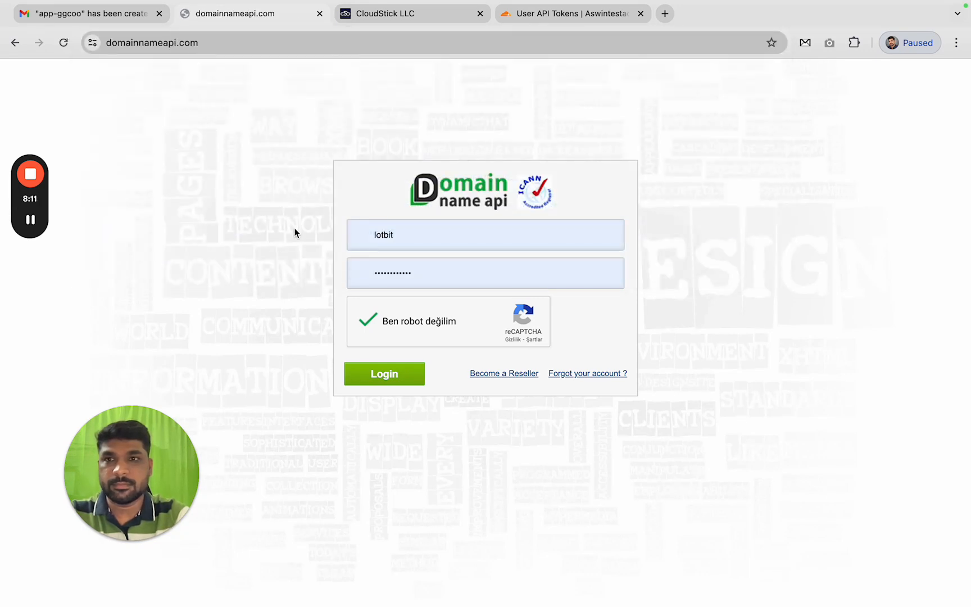
mouse_move(358, 120)
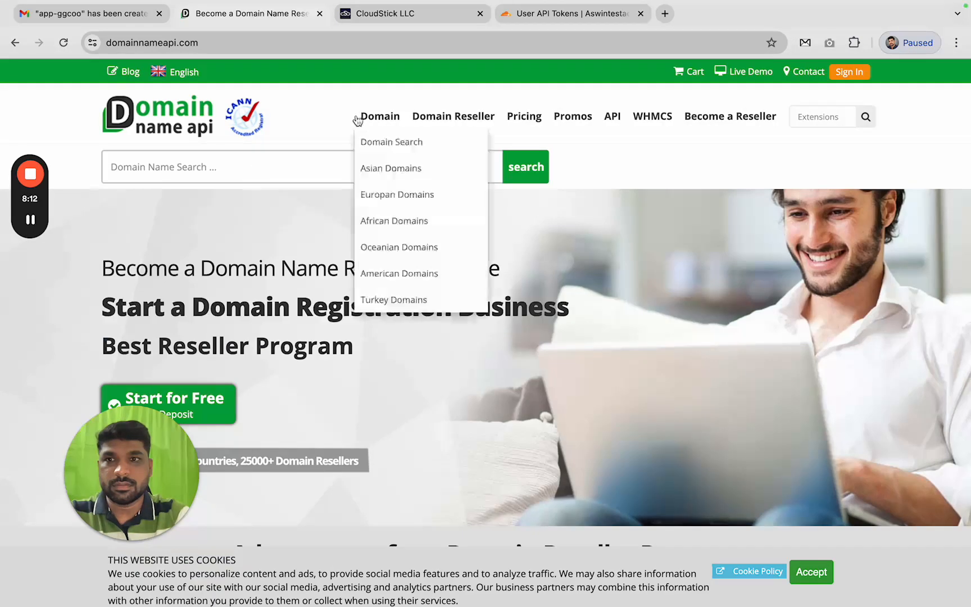
click(842, 78)
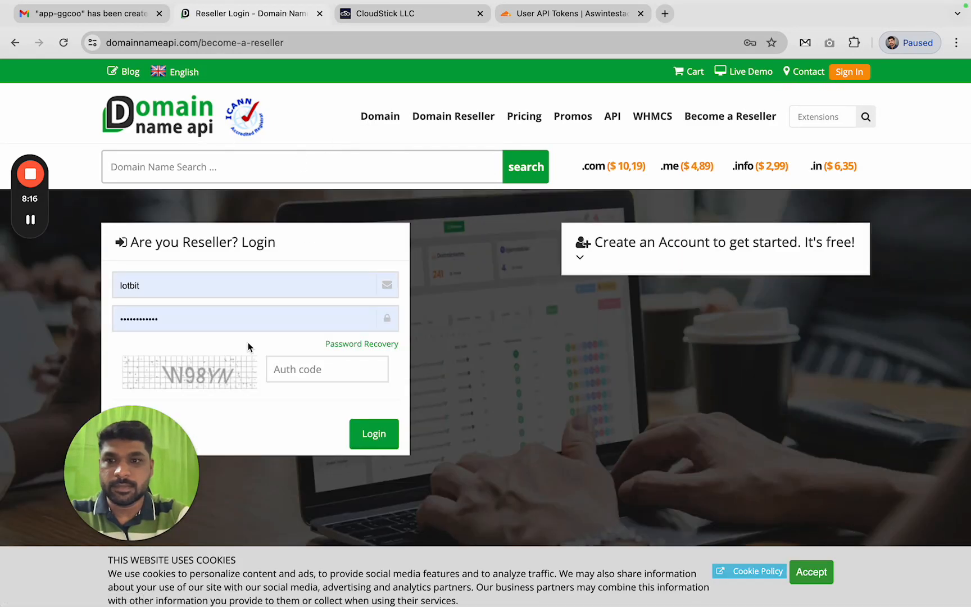
Enter the image security code and submit the reseller login
click(298, 371)
click(298, 370)
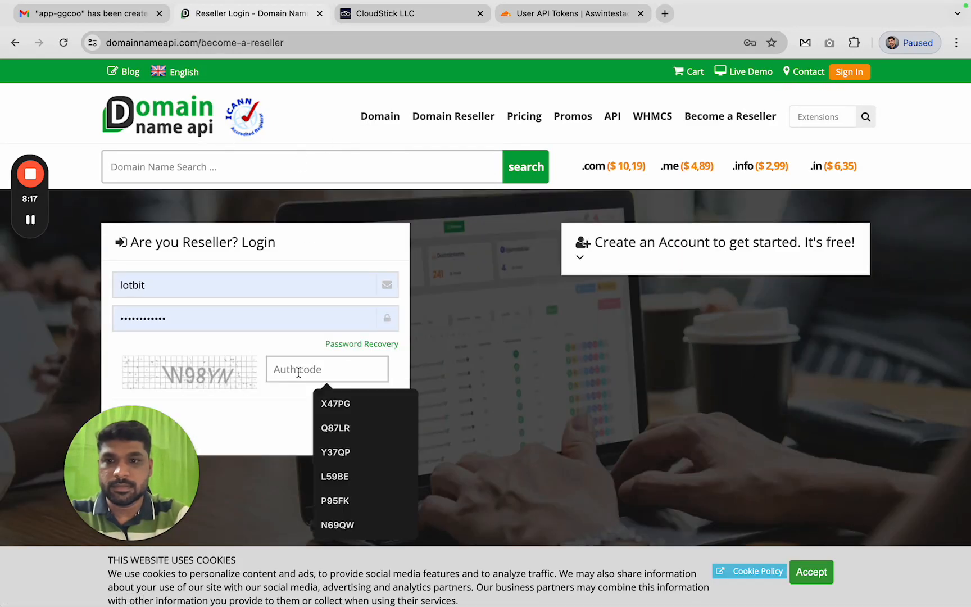
text(W98)
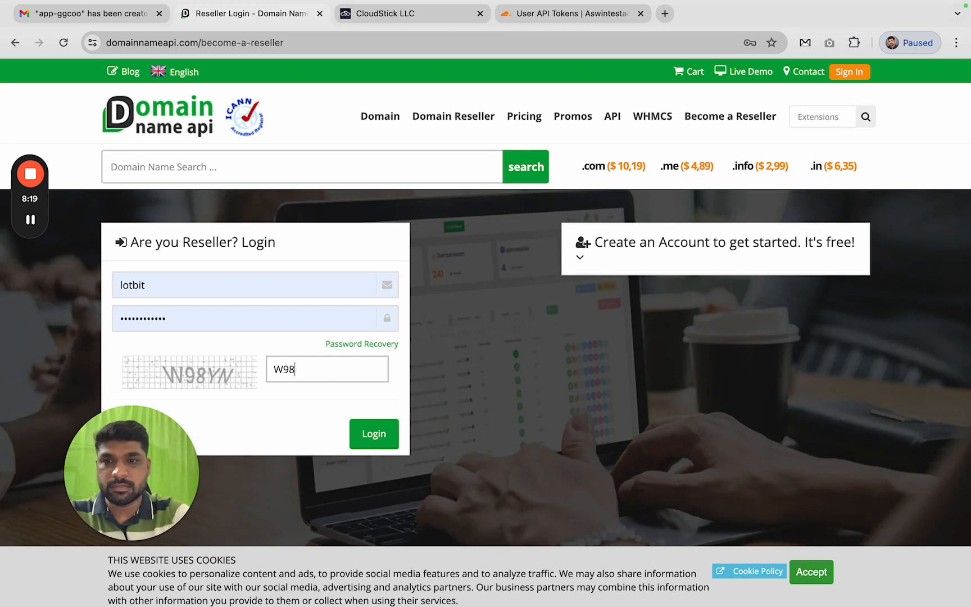
text(YN)
click(358, 425)
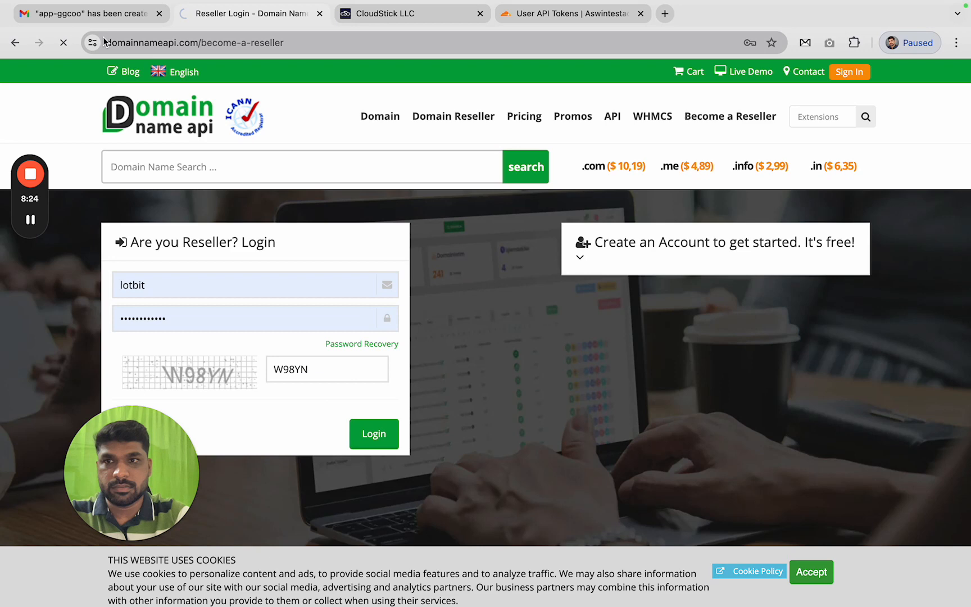
click(96, 13)
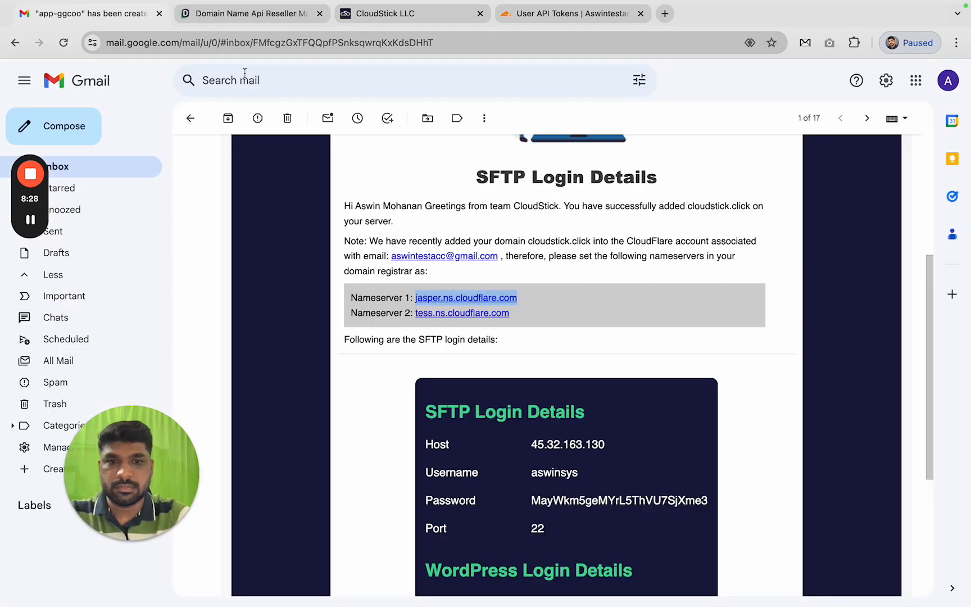
Scroll the Domain List to cloudstick.click and open its Update Name Server Information settings
click(260, 20)
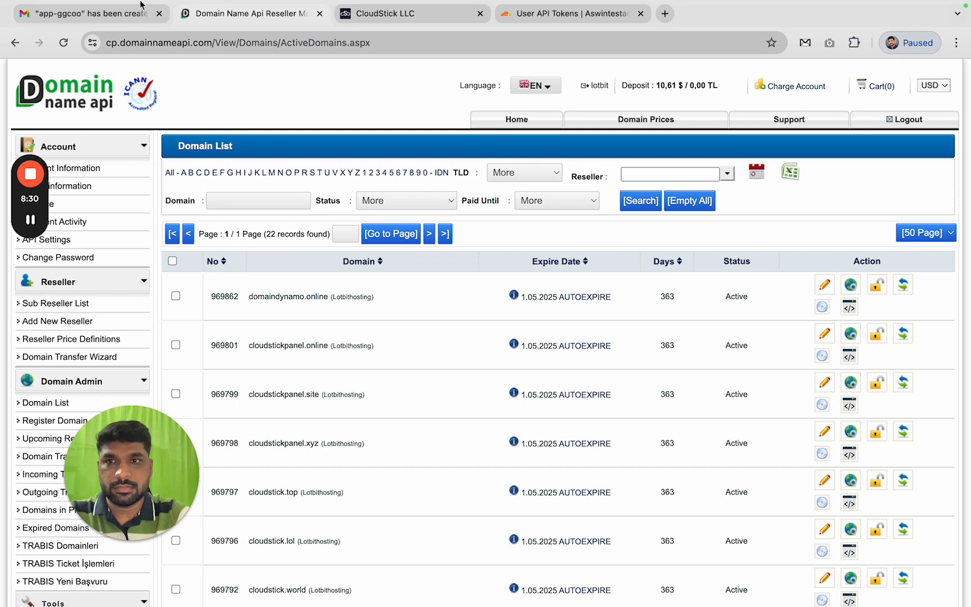
click(381, 16)
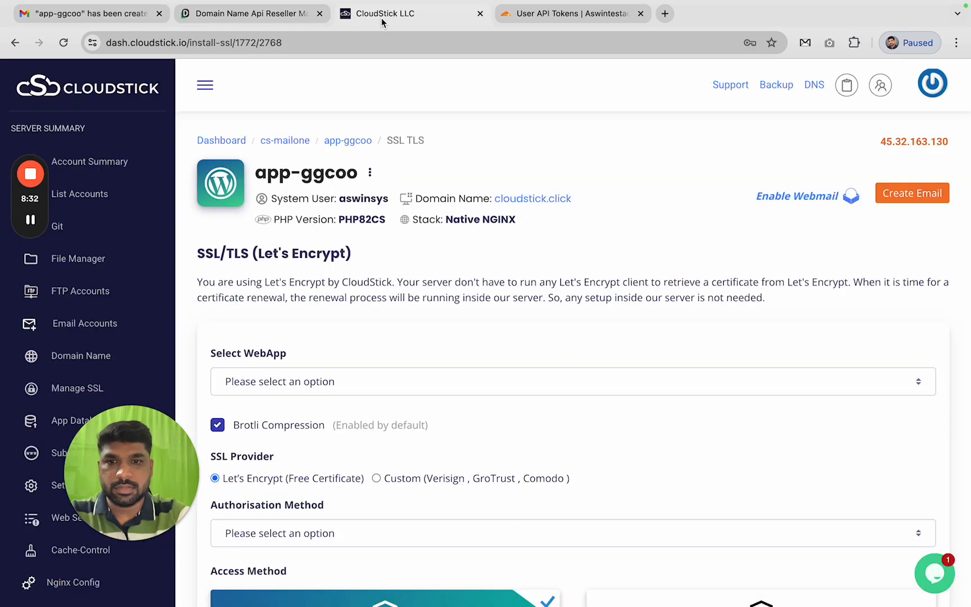
click(257, 15)
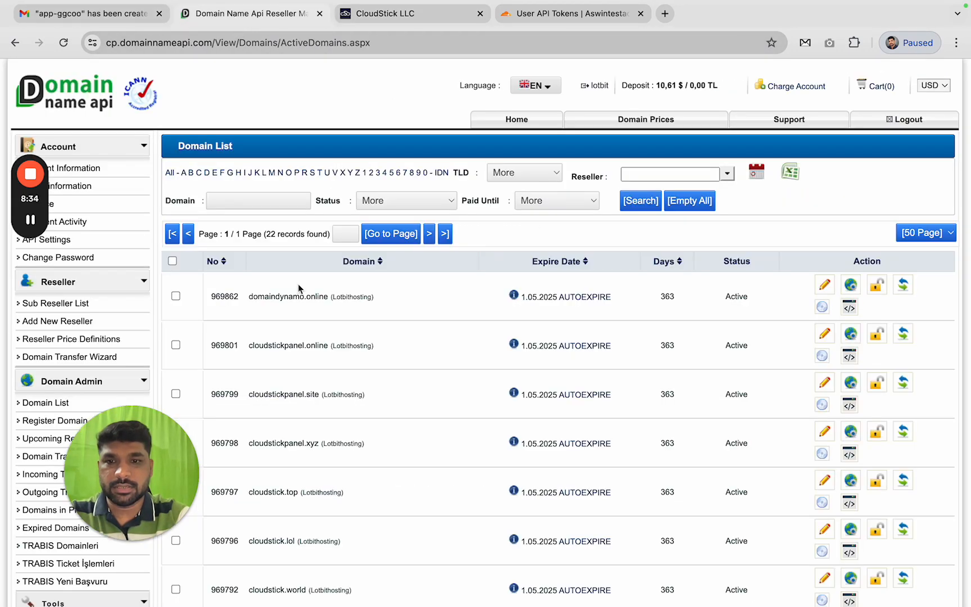
scroll(297, 387, down, 5)
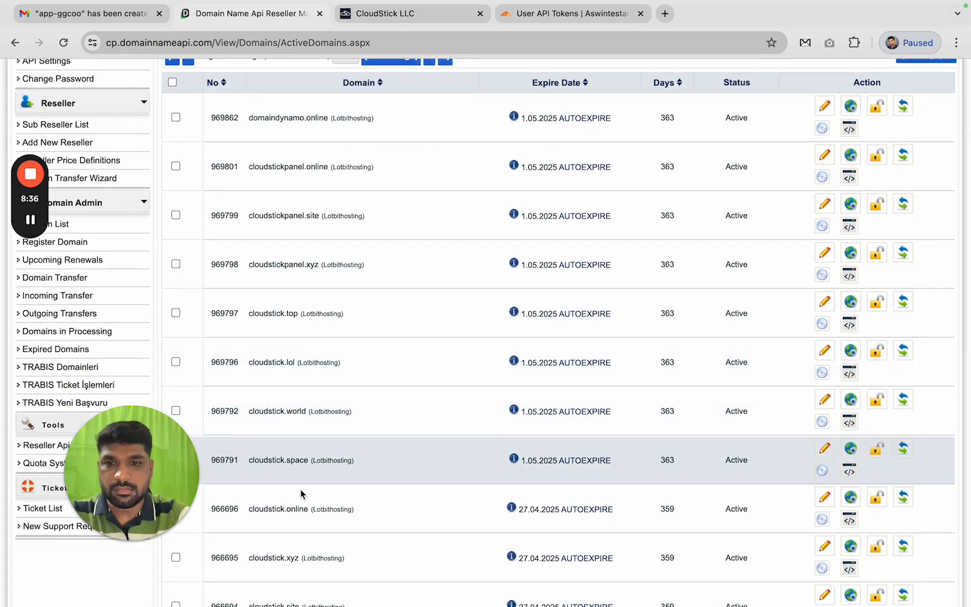
scroll(298, 499, down, 2)
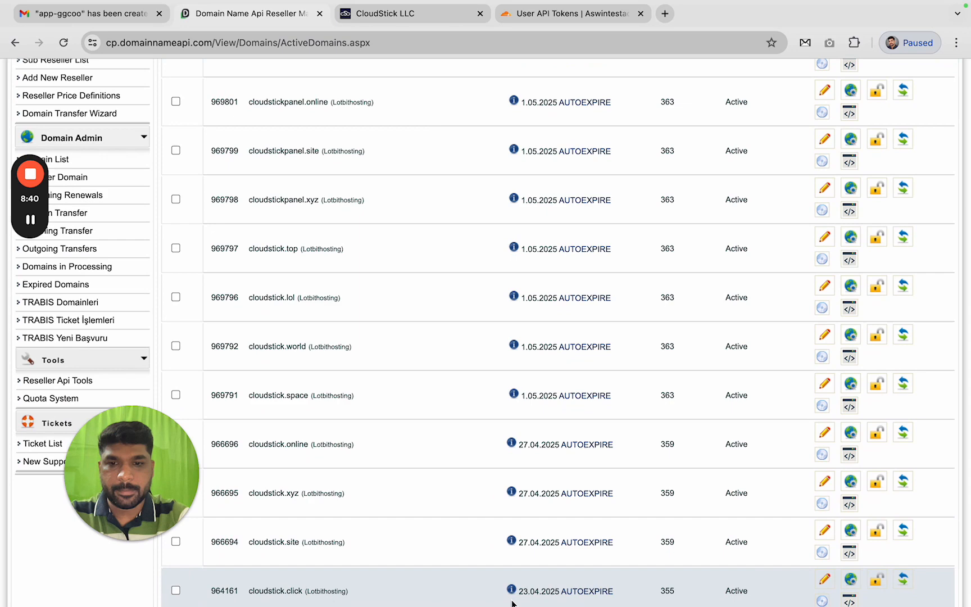
scroll(320, 590, down, 1)
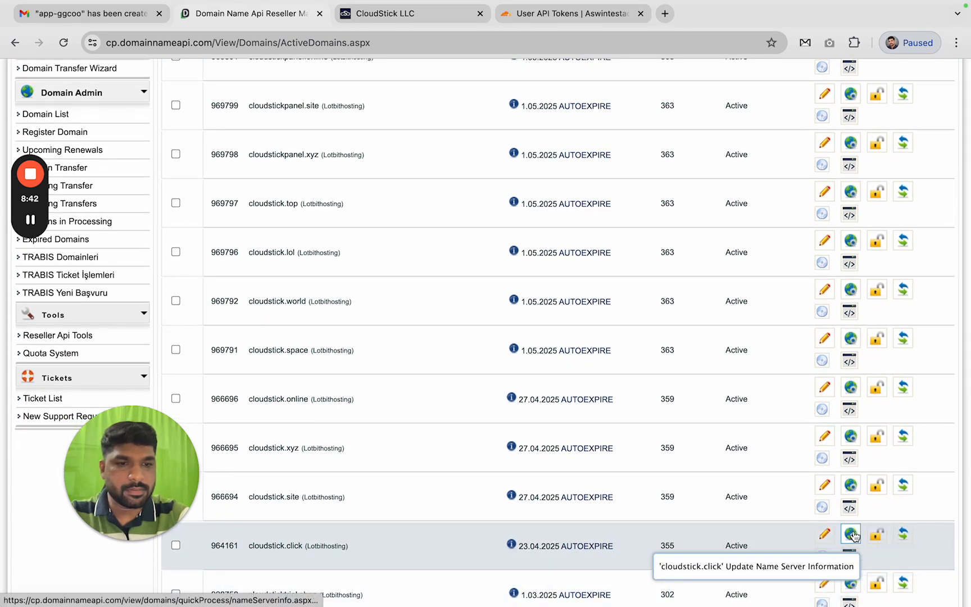
click(851, 535)
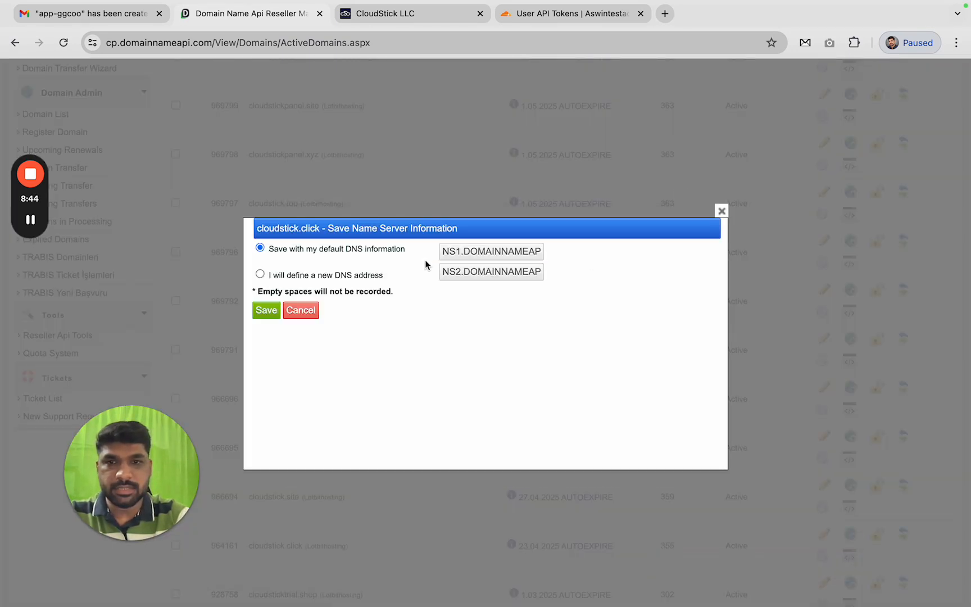
Choose custom nameservers and fill the first field with jasper.ns.cloudflare.com
click(259, 274)
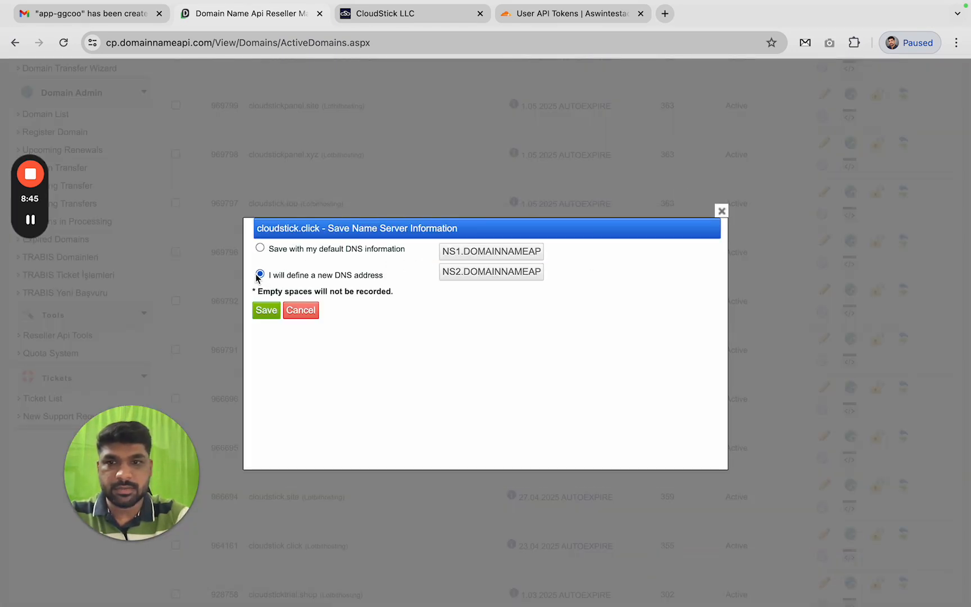
click(483, 258)
key(Down)
key(Return)
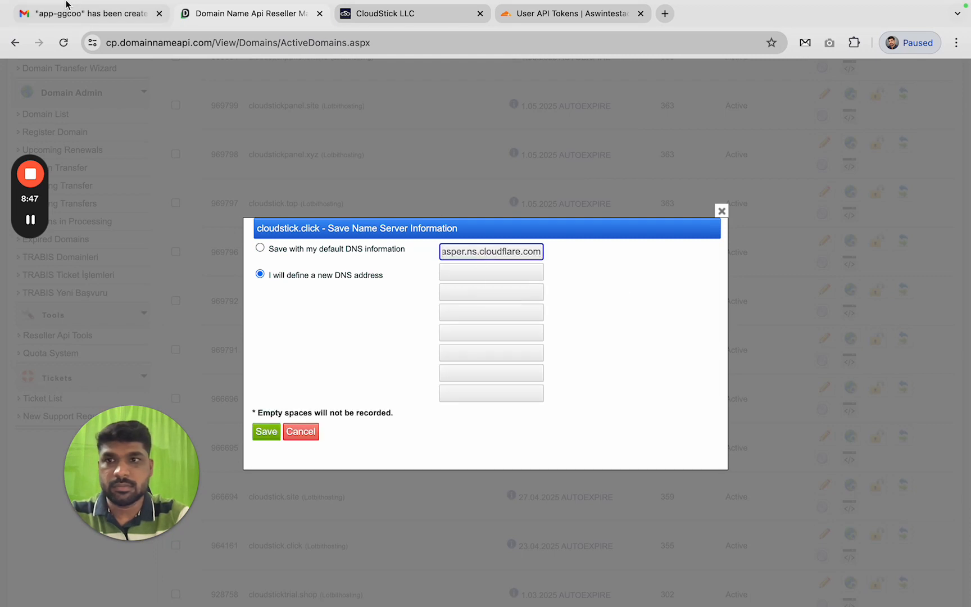
click(70, 10)
click(71, 10)
Paste tess.ns.cloudflare.com from the email as second nameserver, attempt saving, and close the dialog
click(104, 16)
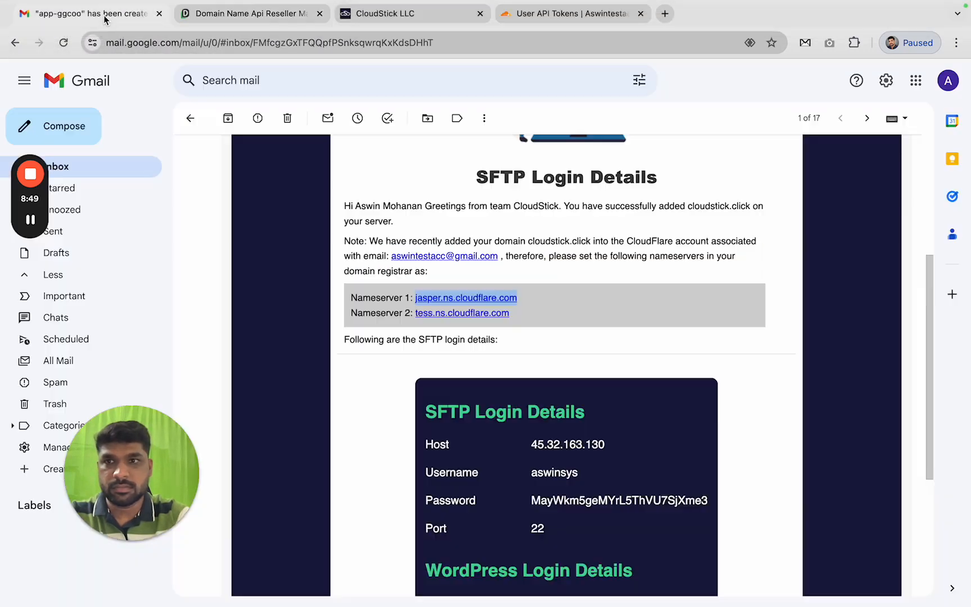
drag(513, 315, 421, 313)
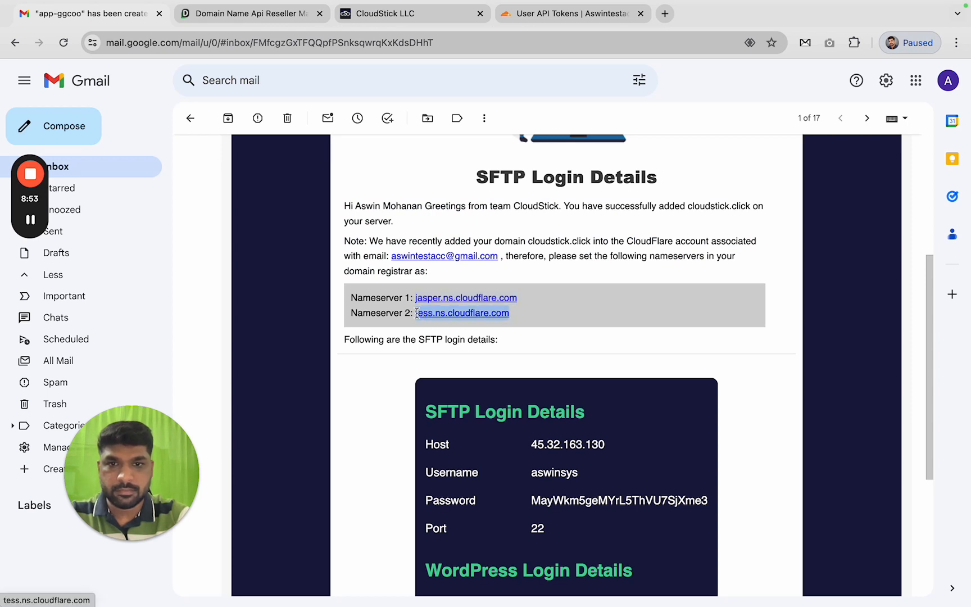
click(421, 15)
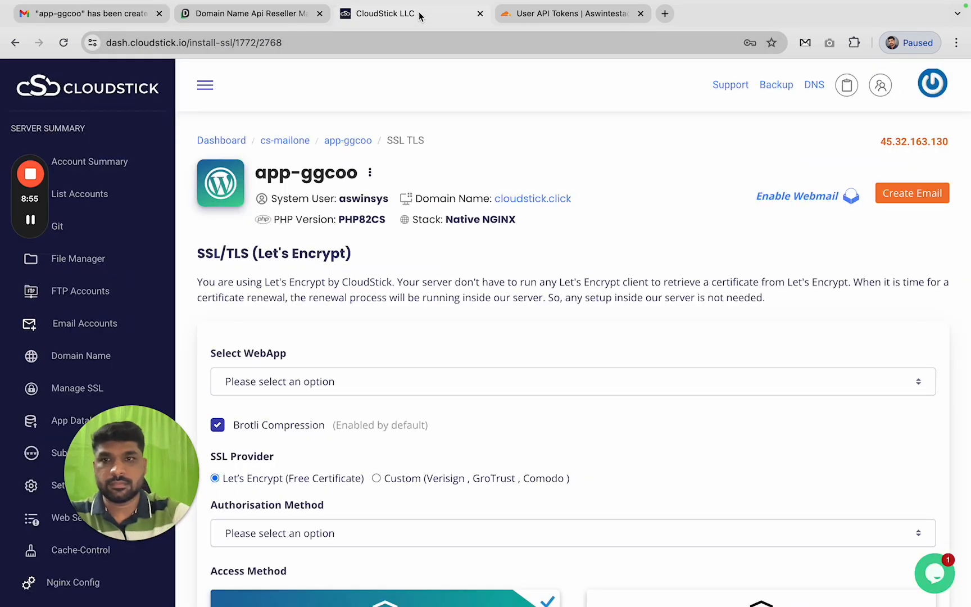
click(247, 14)
click(490, 273)
text(tess.ns.cloudflare.com)
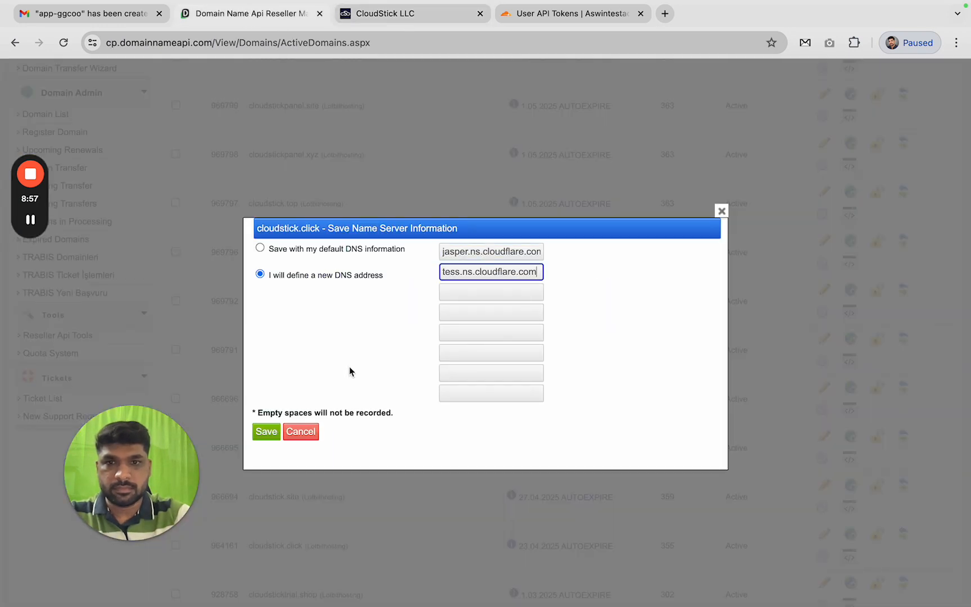
click(260, 435)
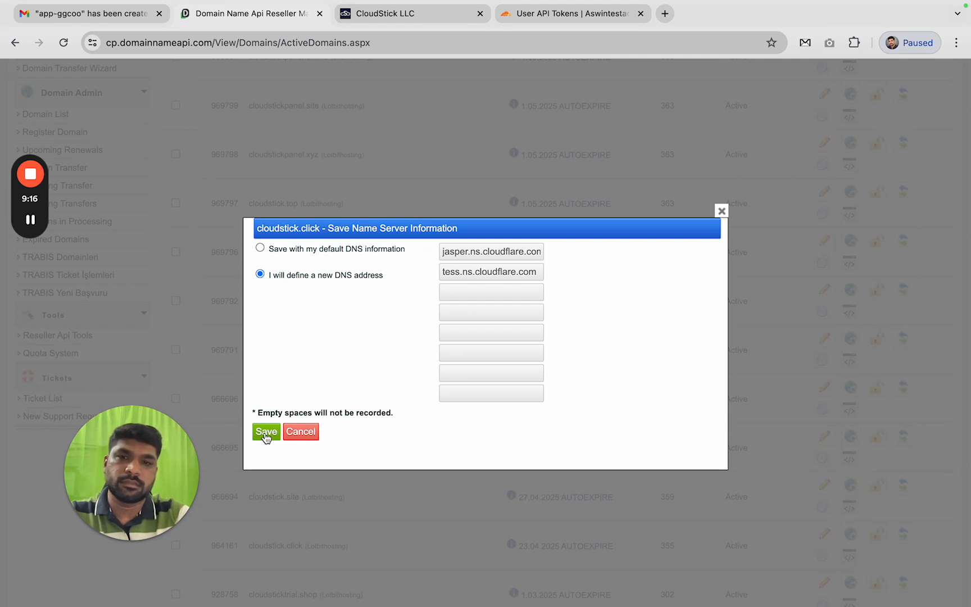
click(722, 211)
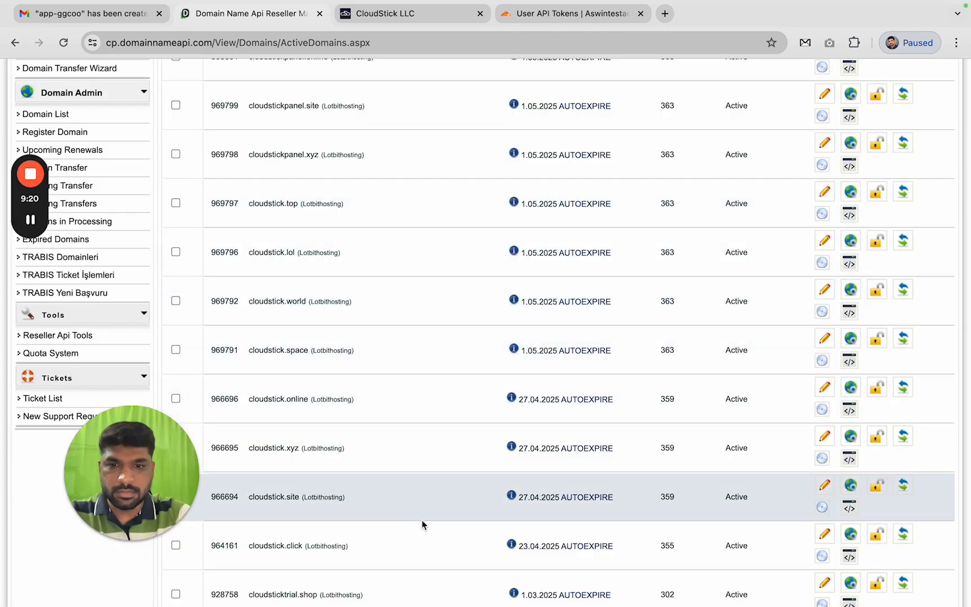
Reopen cloudstick.click's name-server dialog, choose custom DNS, and paste tess.ns.cloudflare.com as second nameserver
scroll(422, 519, down, 1)
click(851, 503)
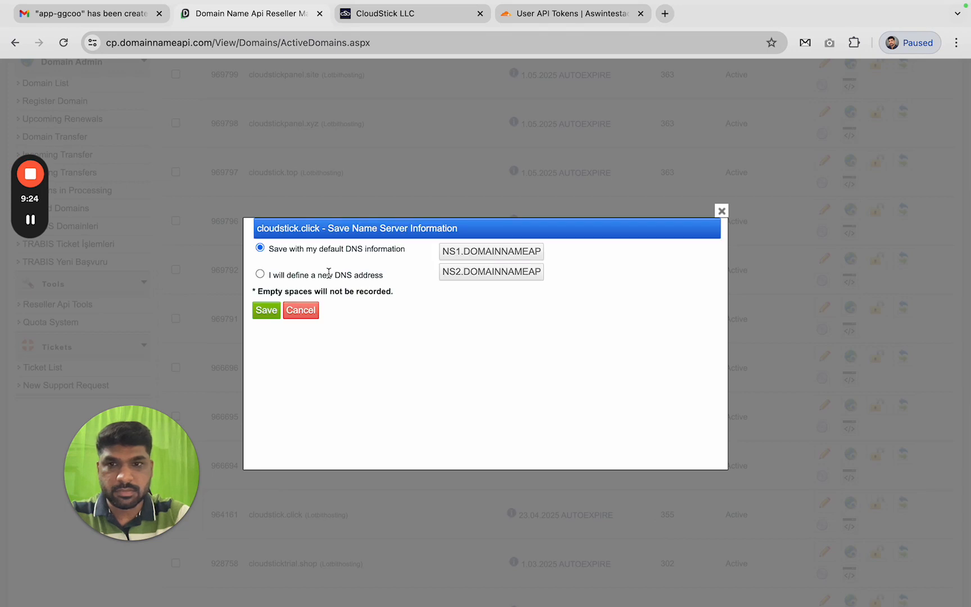
click(260, 274)
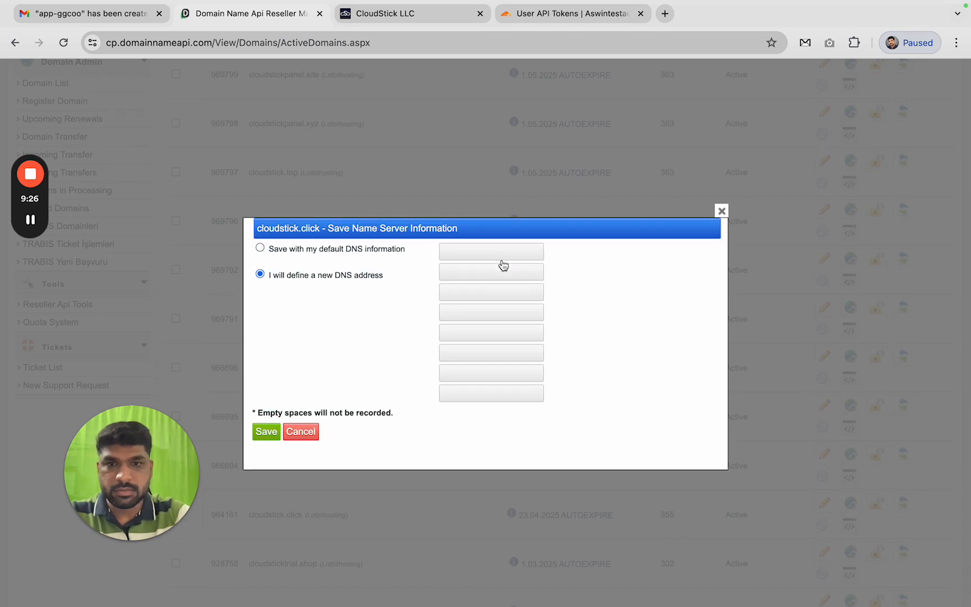
click(491, 275)
text(tess.ns.cloudflare.com)
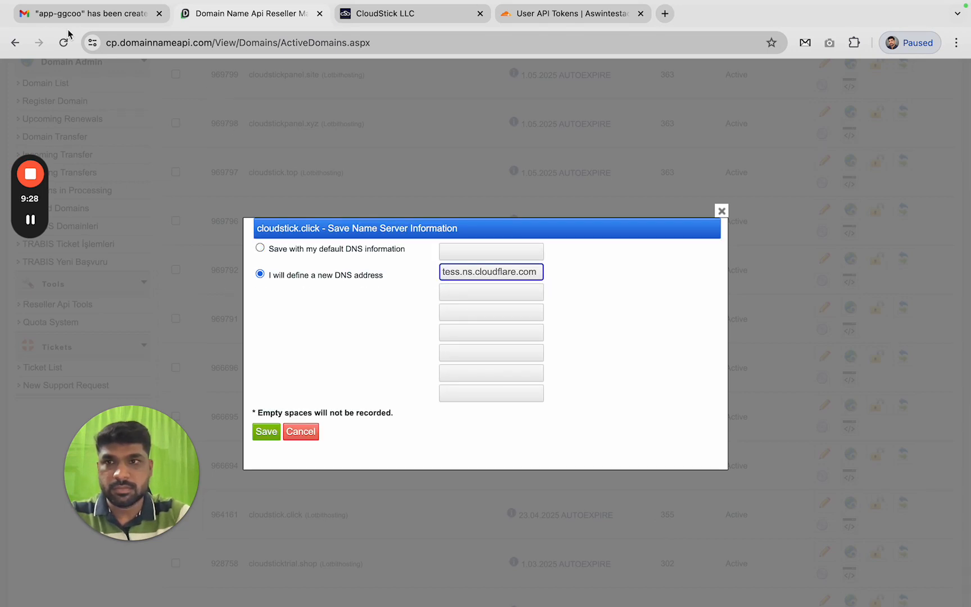
Copy jasper.ns.cloudflare.com from the email into the first nameserver field, then open cloudstick.space's settings
click(47, 17)
drag(495, 297, 417, 295)
key(super+c)
click(248, 13)
click(509, 253)
key(super+v)
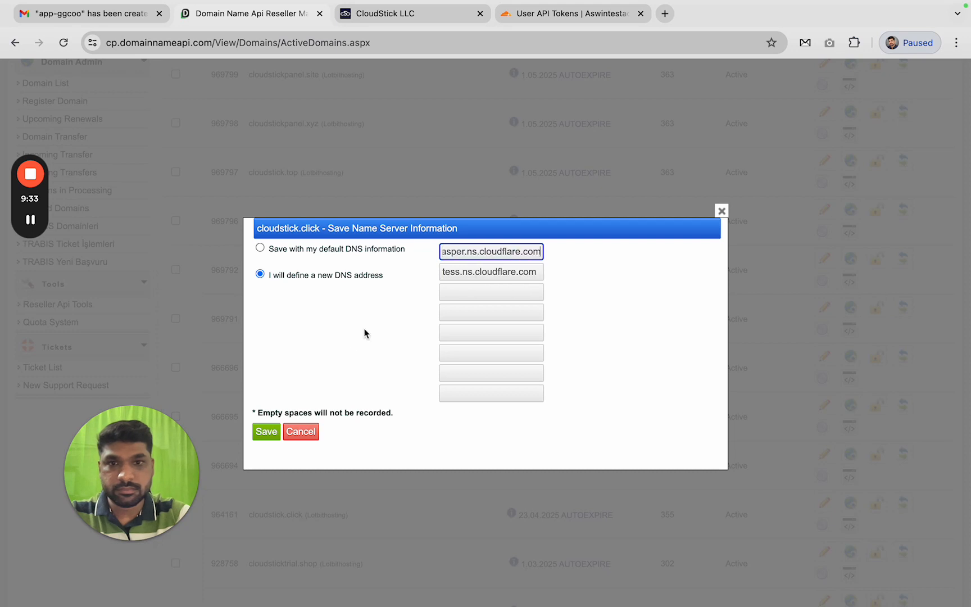
click(272, 437)
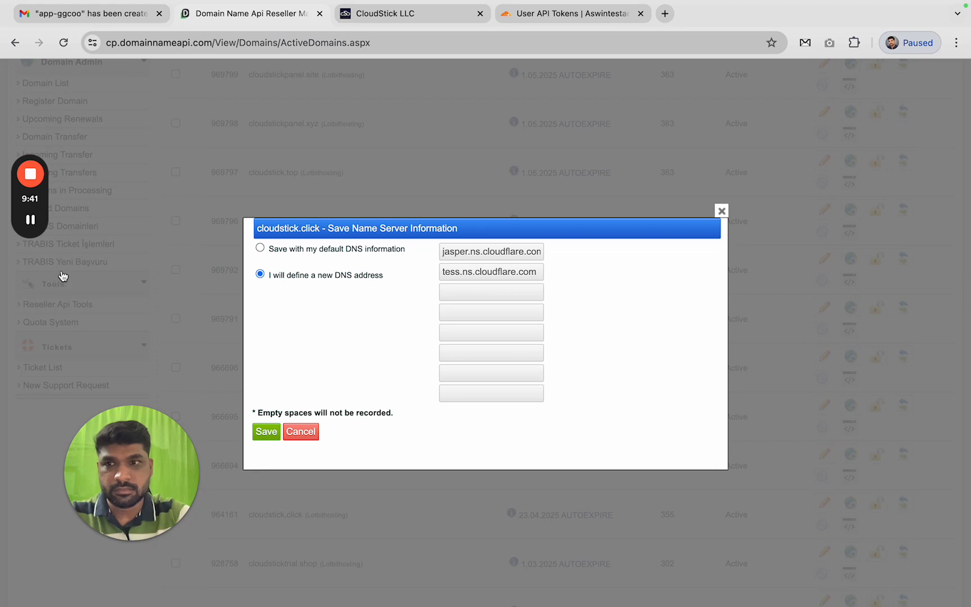
click(30, 219)
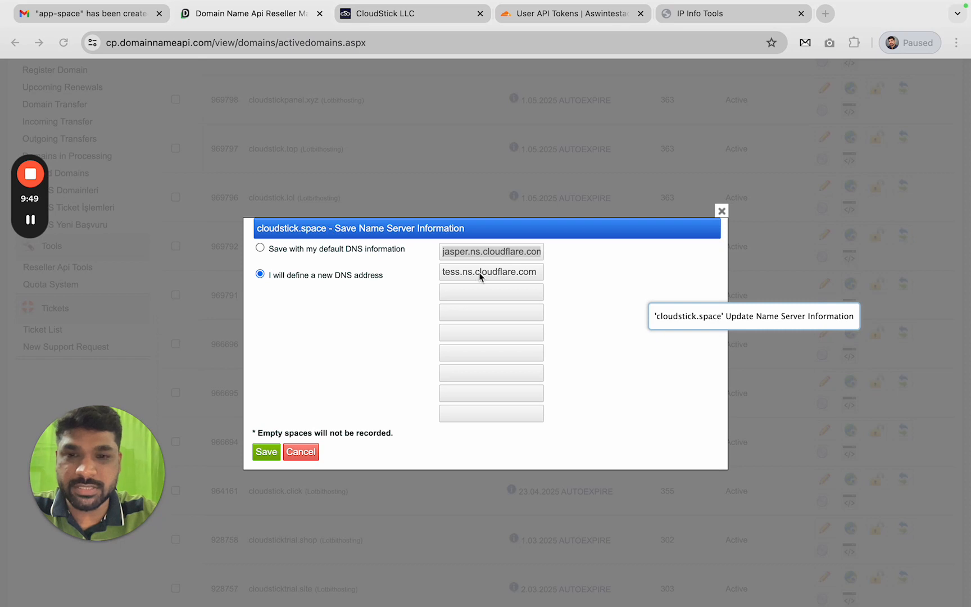
Replace the first nameserver with louis.ns.cloudflare.com copied from the email
triple_click(526, 255)
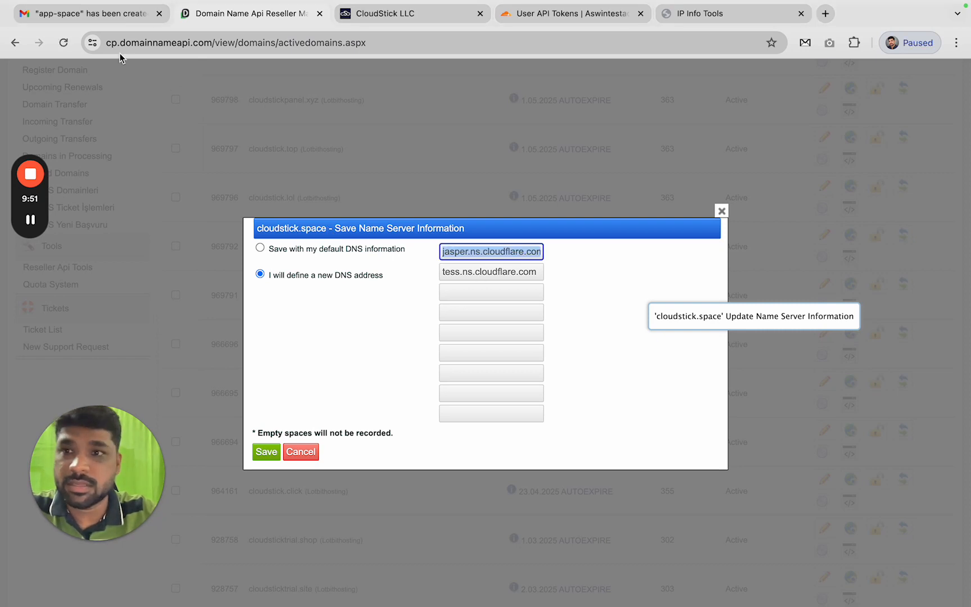
click(88, 16)
click(527, 395)
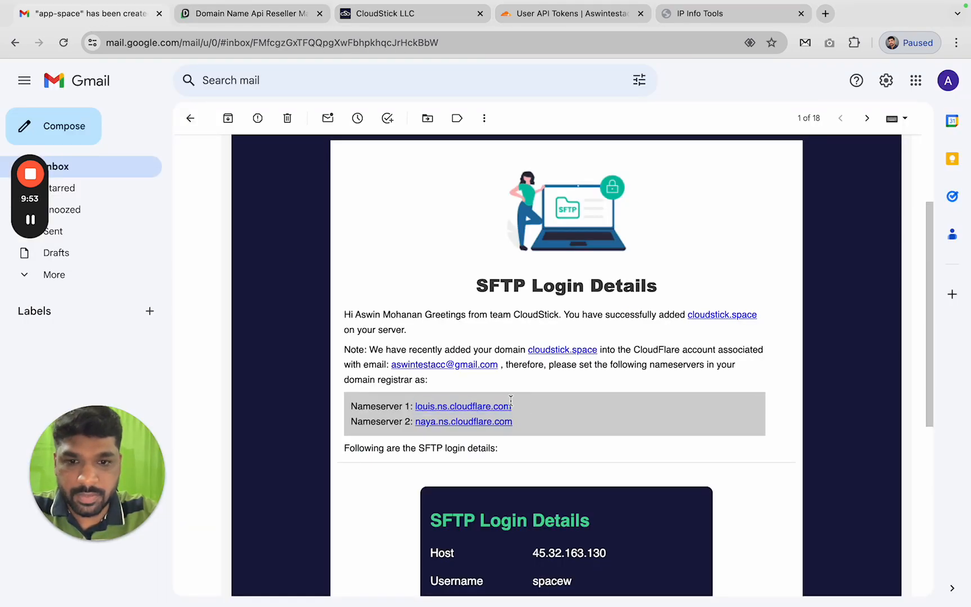
drag(512, 402, 418, 402)
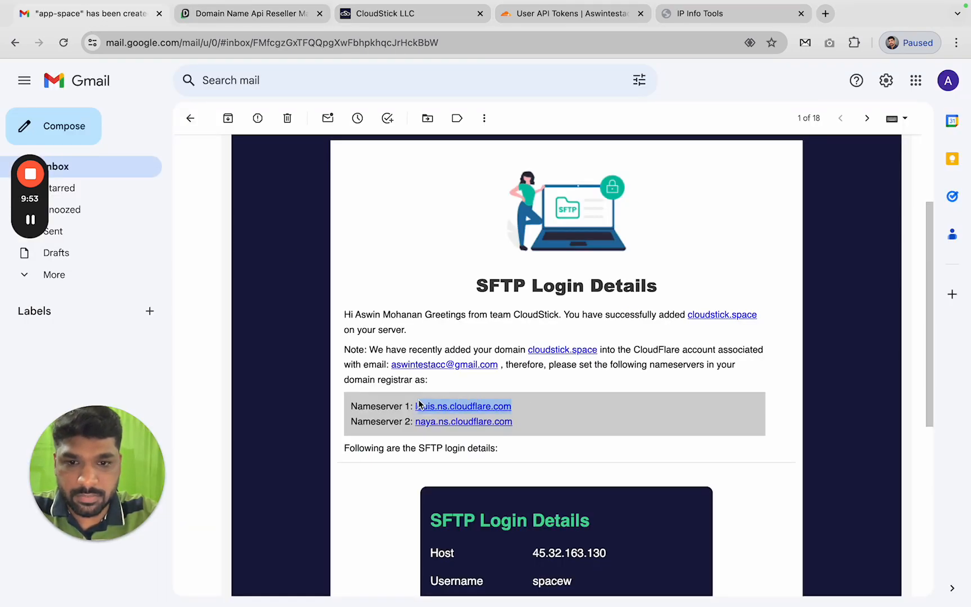
click(381, 16)
click(560, 15)
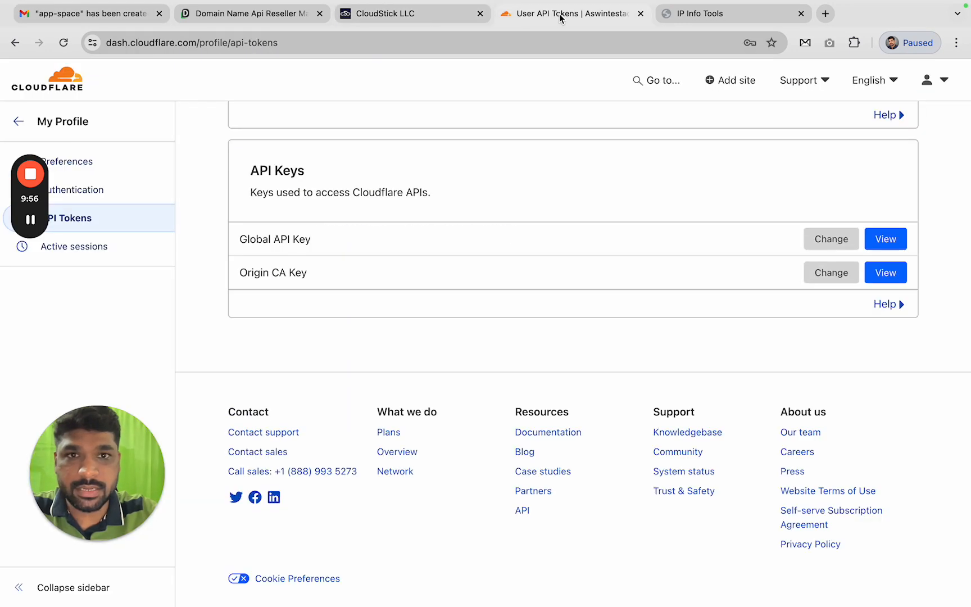
click(276, 16)
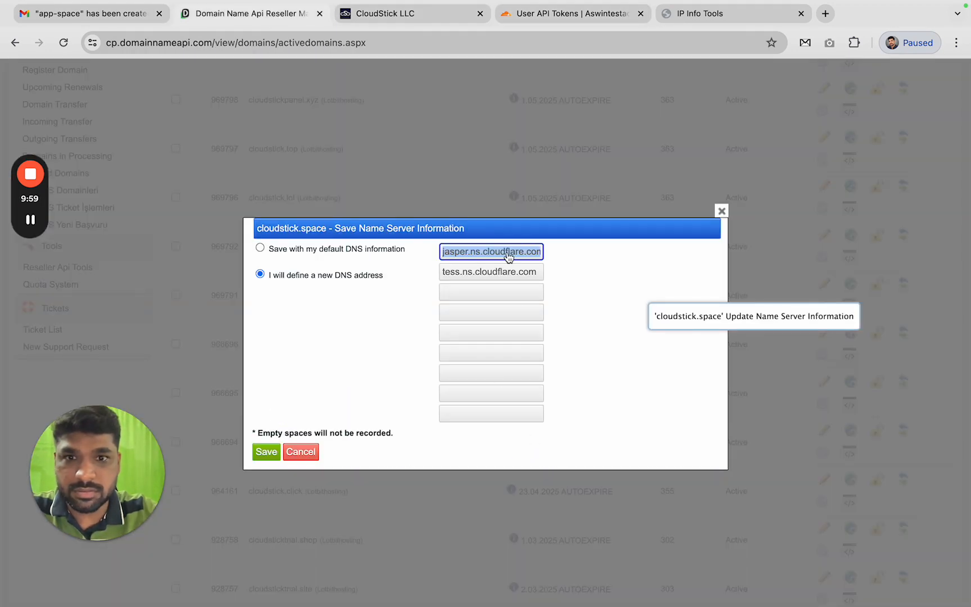
key(ctrl+v)
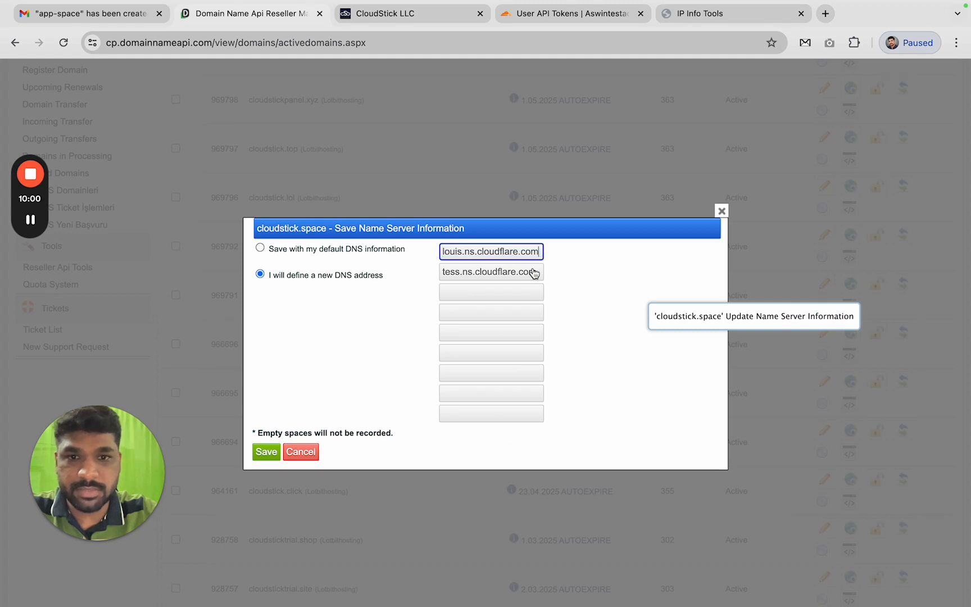
Replace the second nameserver with naya.ns.cloudflare.com and save the change
click(118, 22)
drag(525, 424, 419, 422)
click(247, 13)
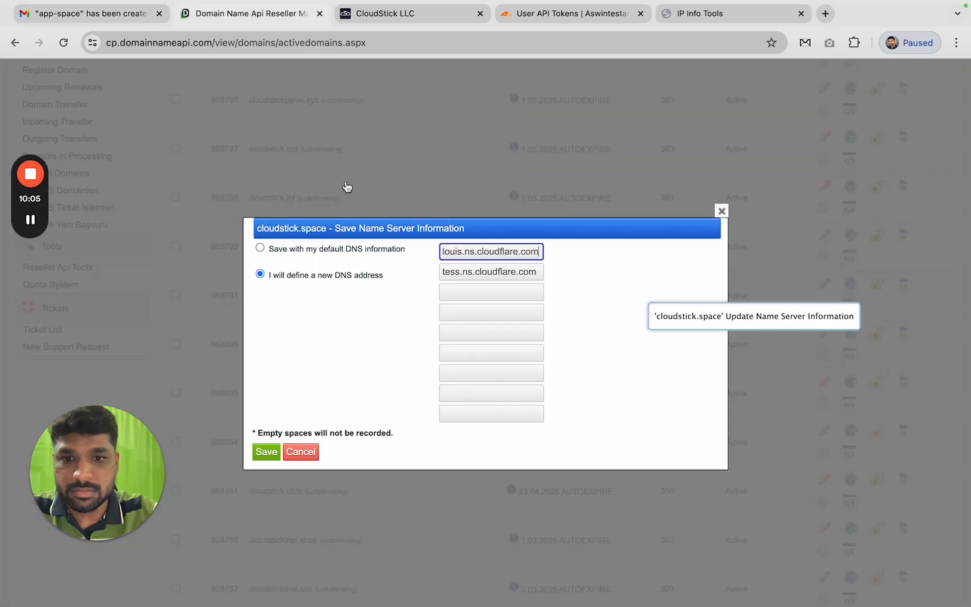
click(513, 276)
key(ctrl+a)
key(ctrl+v)
click(273, 454)
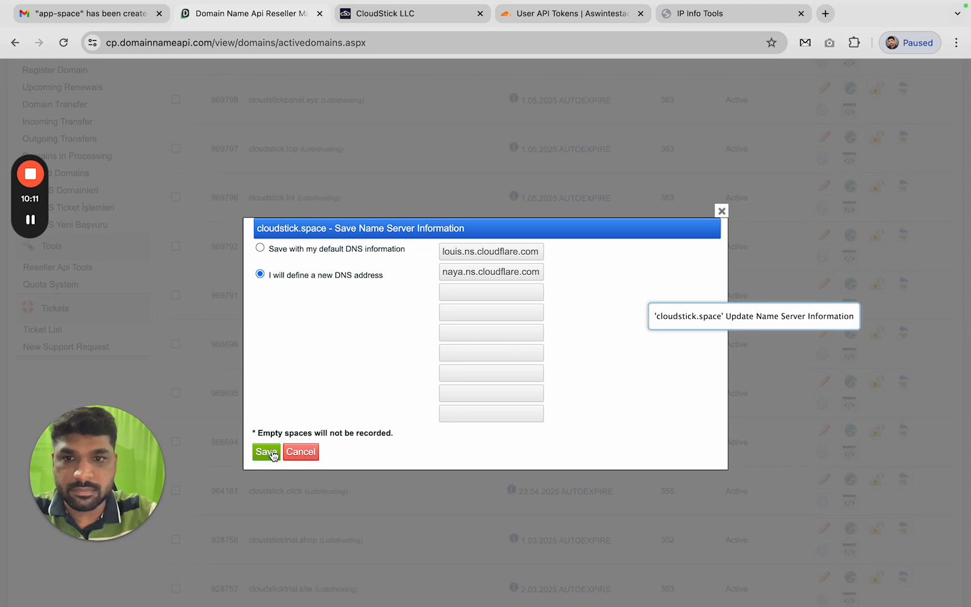
click(272, 452)
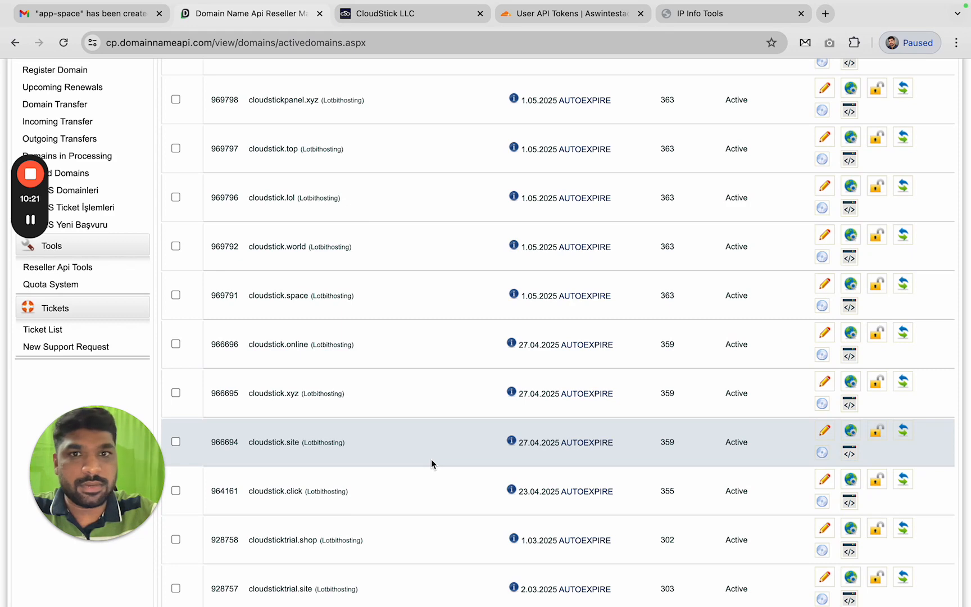
Return to the websites list, open cloudstick.space, and scroll to its louis and naya nameservers
click(595, 14)
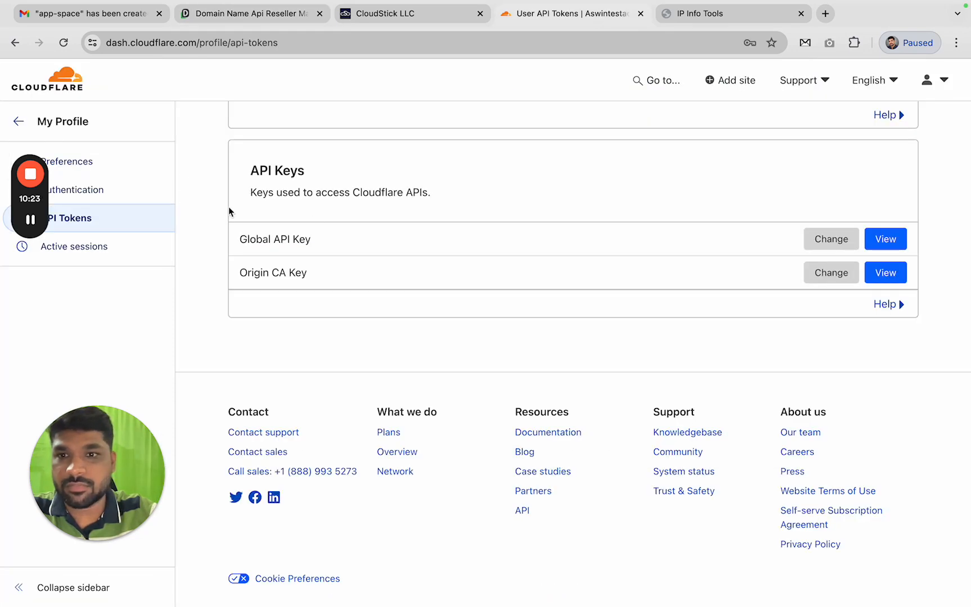
scroll(190, 202, up, 5)
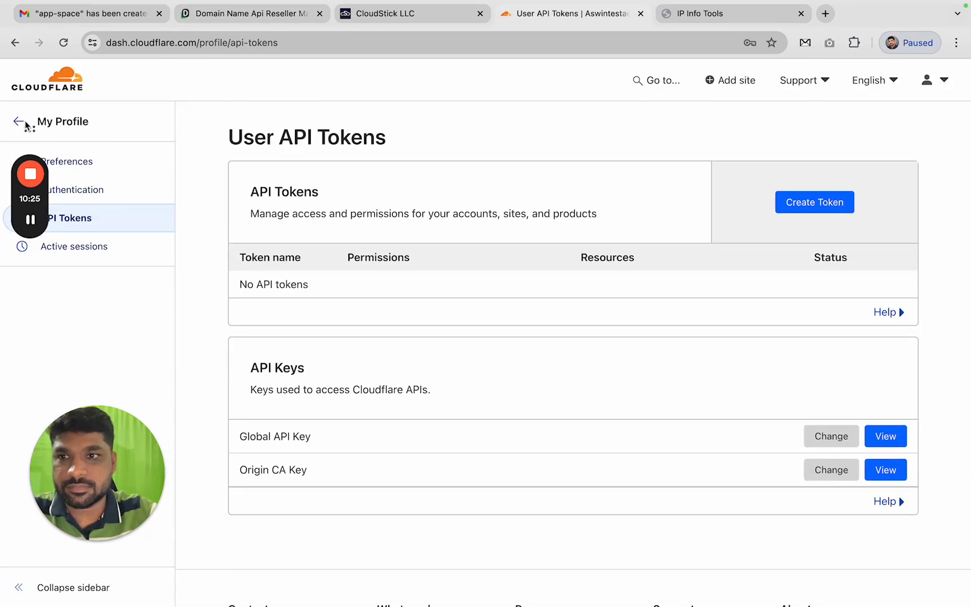
click(25, 124)
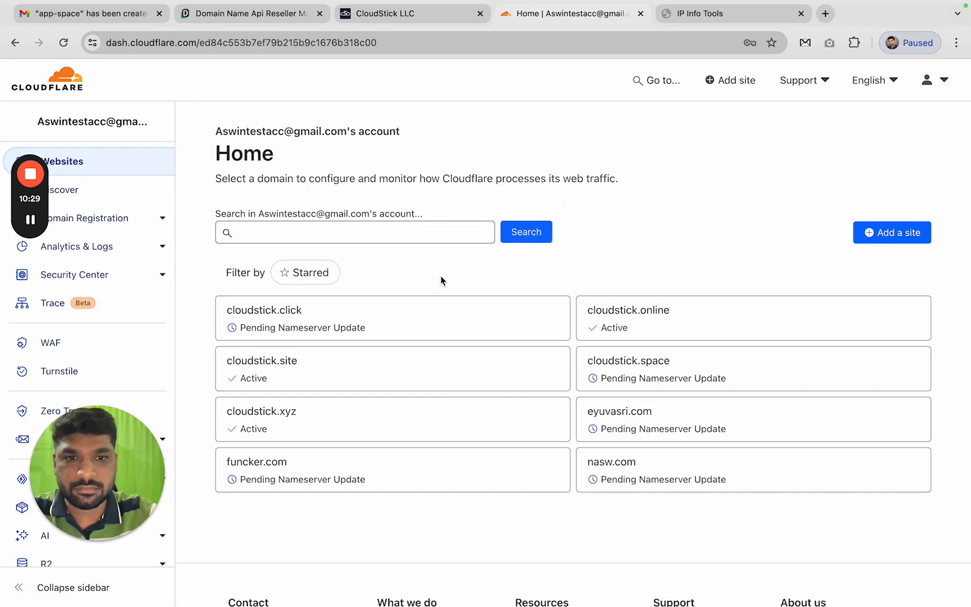
scroll(441, 276, down, 3)
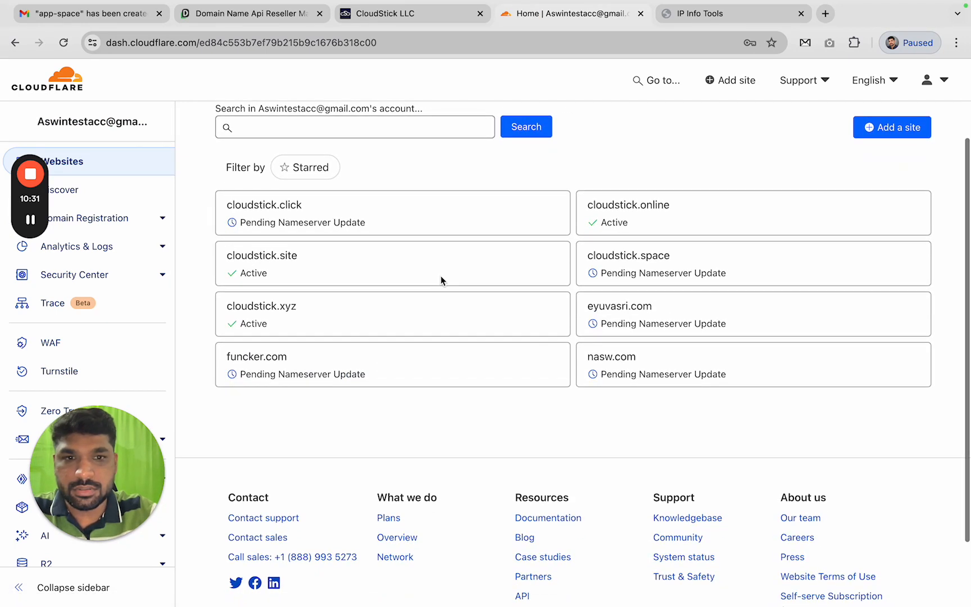
click(635, 260)
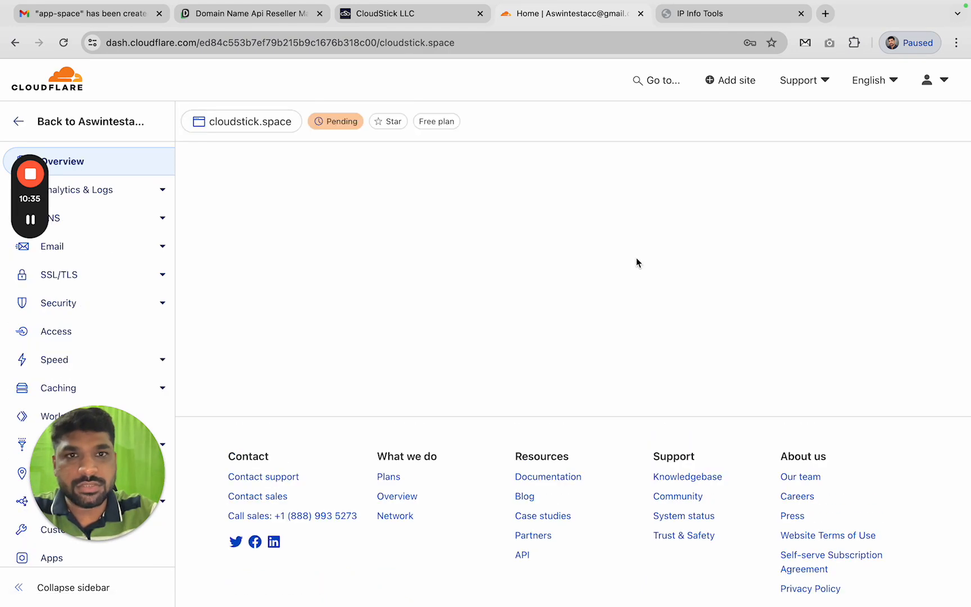
scroll(623, 265, down, 8)
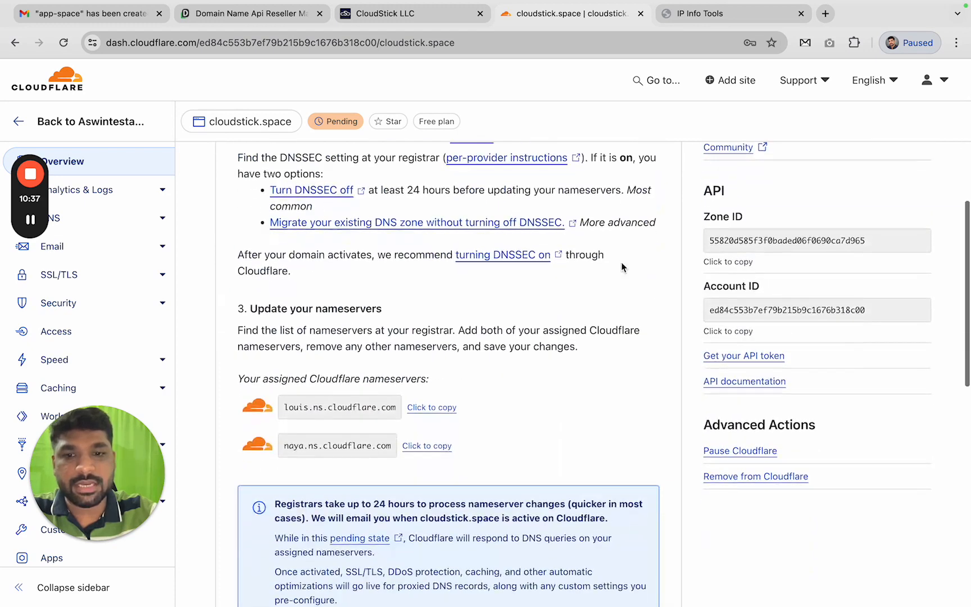
scroll(622, 266, down, 3)
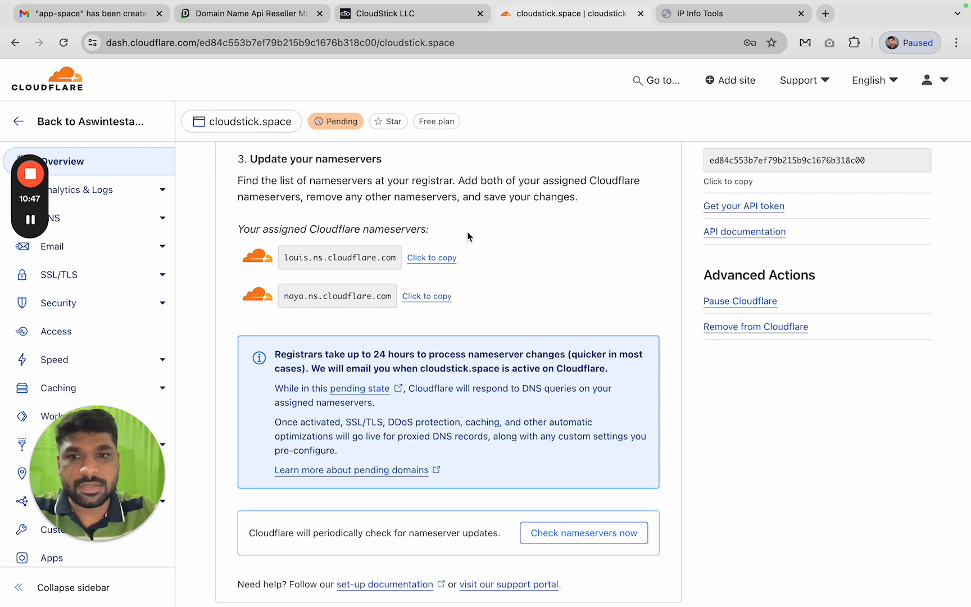
scroll(562, 241, down, 5)
scroll(564, 250, down, 2)
scroll(411, 274, up, 4)
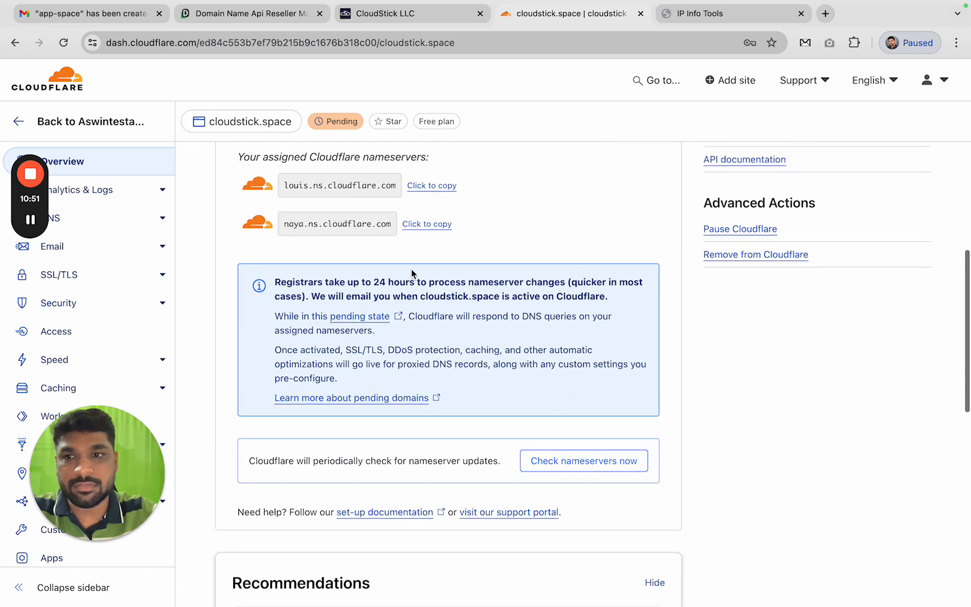
scroll(414, 268, down, 7)
scroll(414, 268, up, 6)
scroll(413, 267, down, 5)
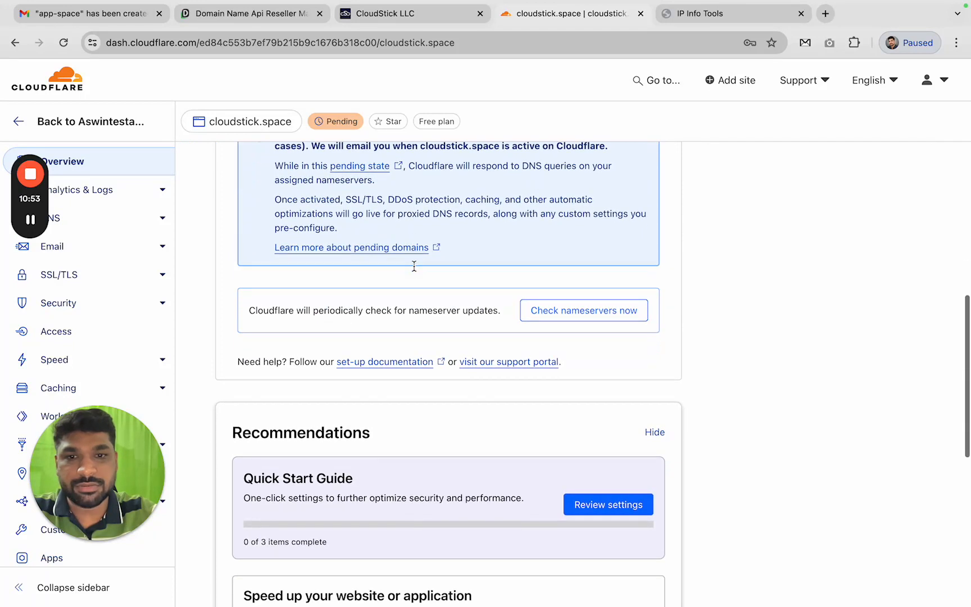
Run 'Check nameservers now' for cloudstick.space and read the Pending status note
click(612, 316)
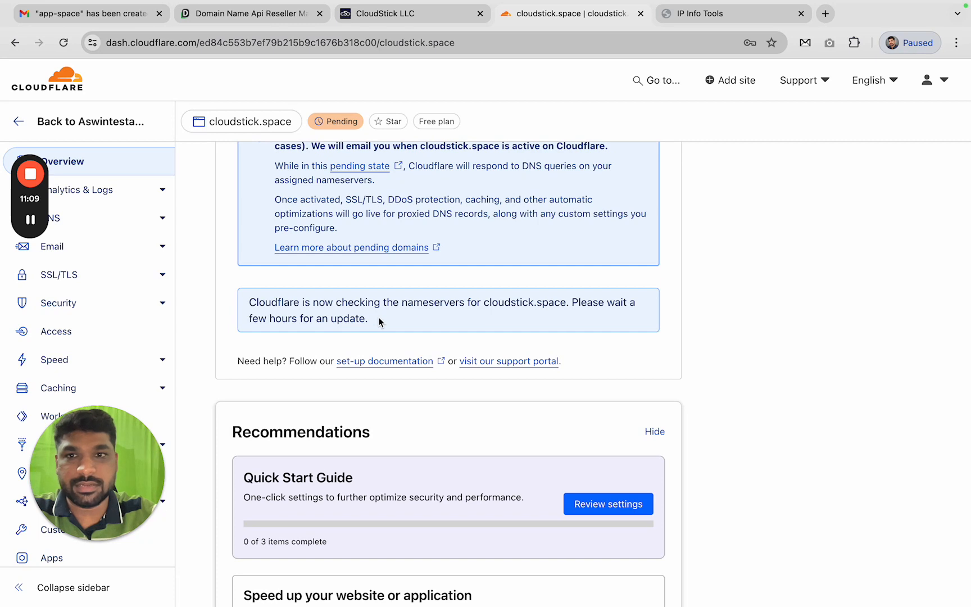
mouse_move(323, 124)
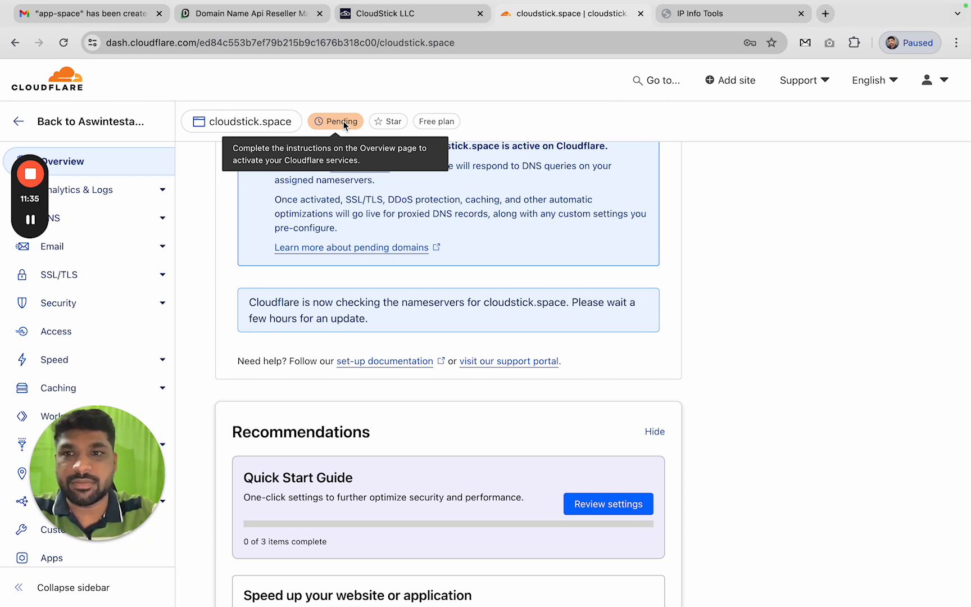
click(32, 222)
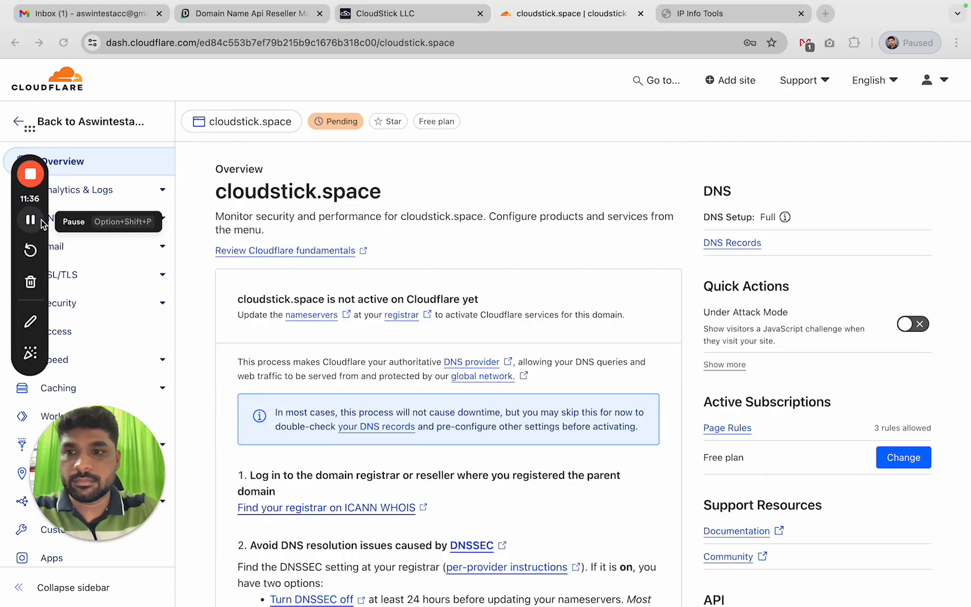
click(104, 16)
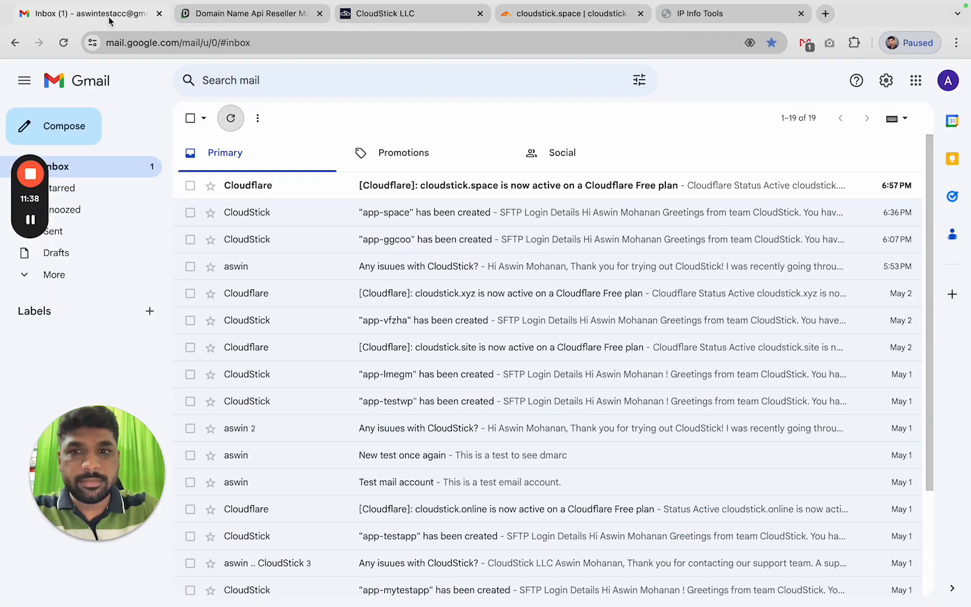
click(397, 198)
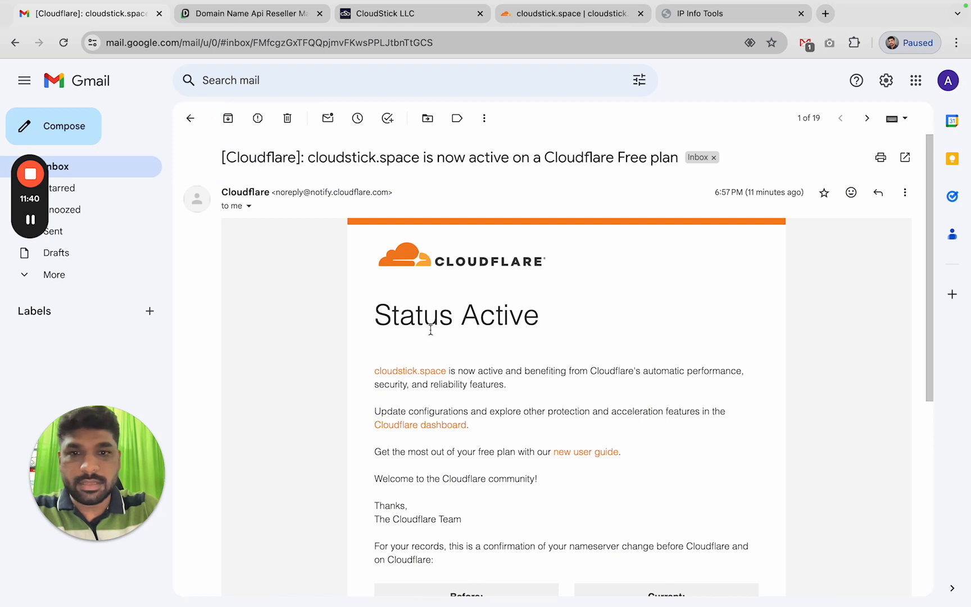
scroll(430, 348, down, 3)
scroll(432, 364, up, 2)
scroll(432, 364, up, 1)
drag(392, 314, 539, 315)
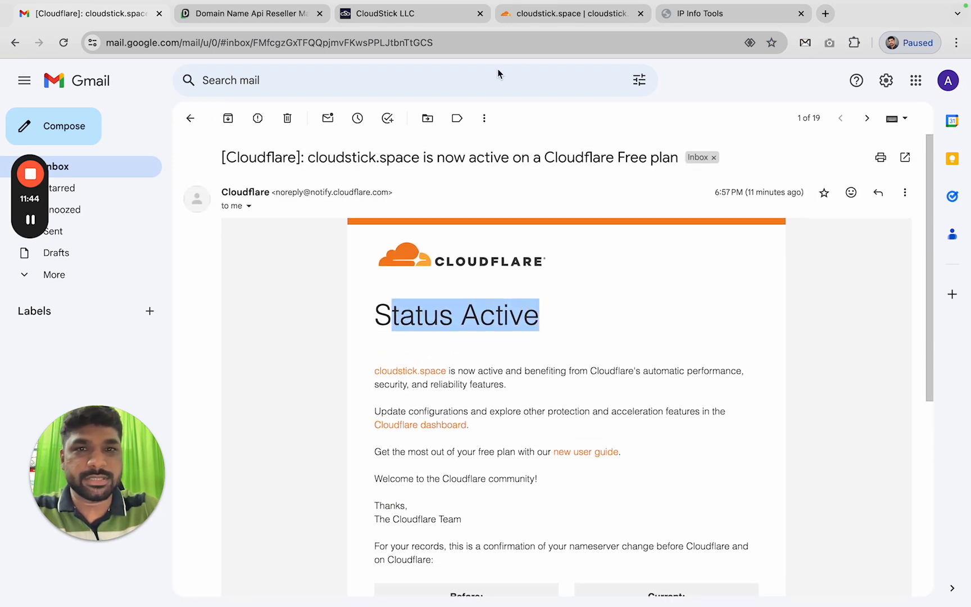
click(415, 15)
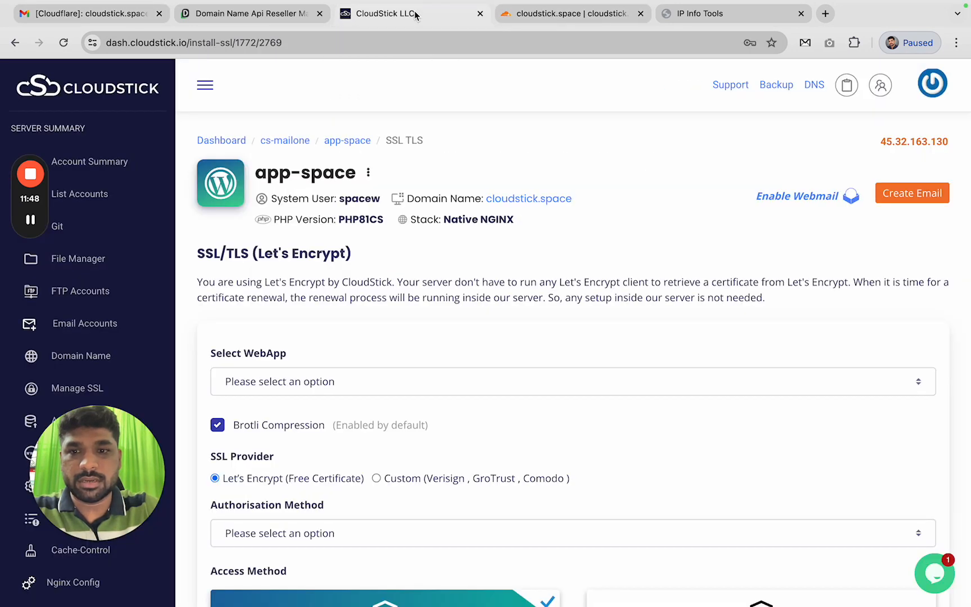
scroll(483, 336, down, 3)
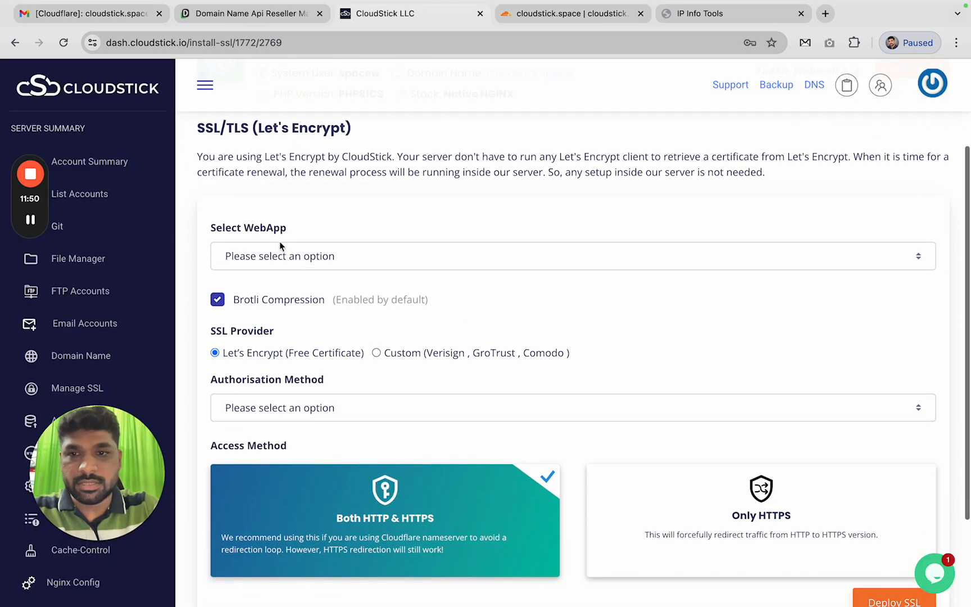
click(297, 260)
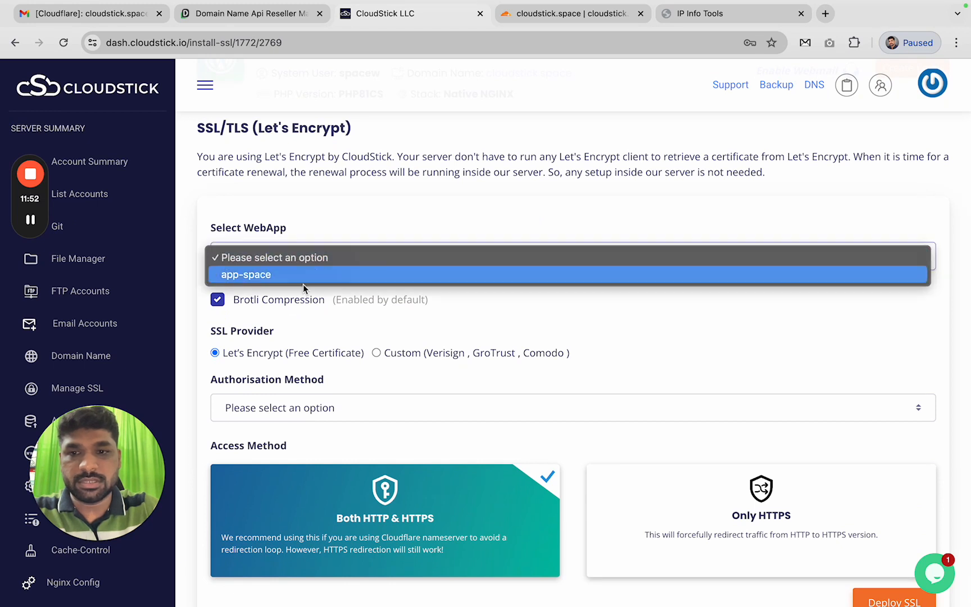
click(270, 275)
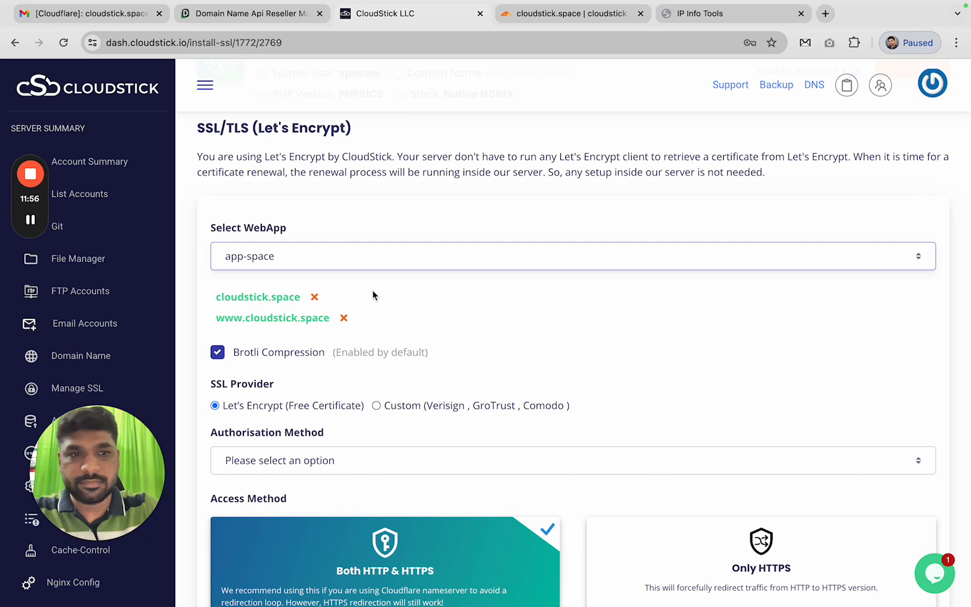
click(376, 460)
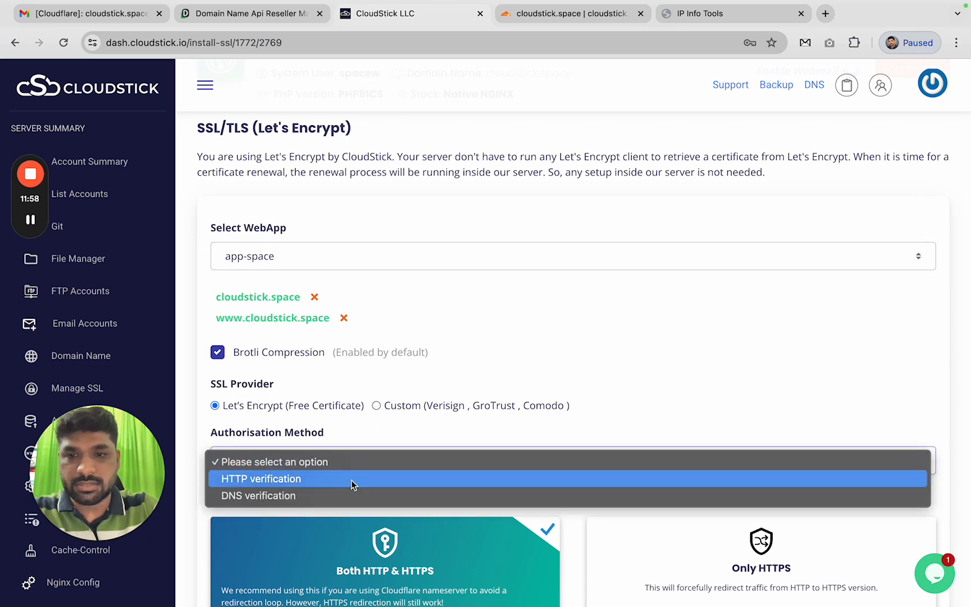
click(346, 479)
scroll(530, 386, down, 3)
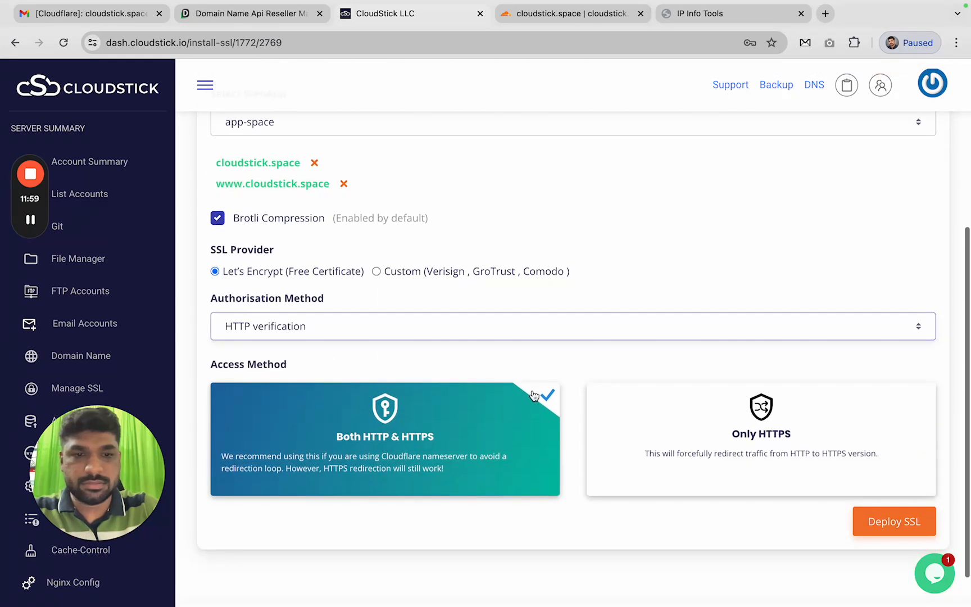
click(900, 525)
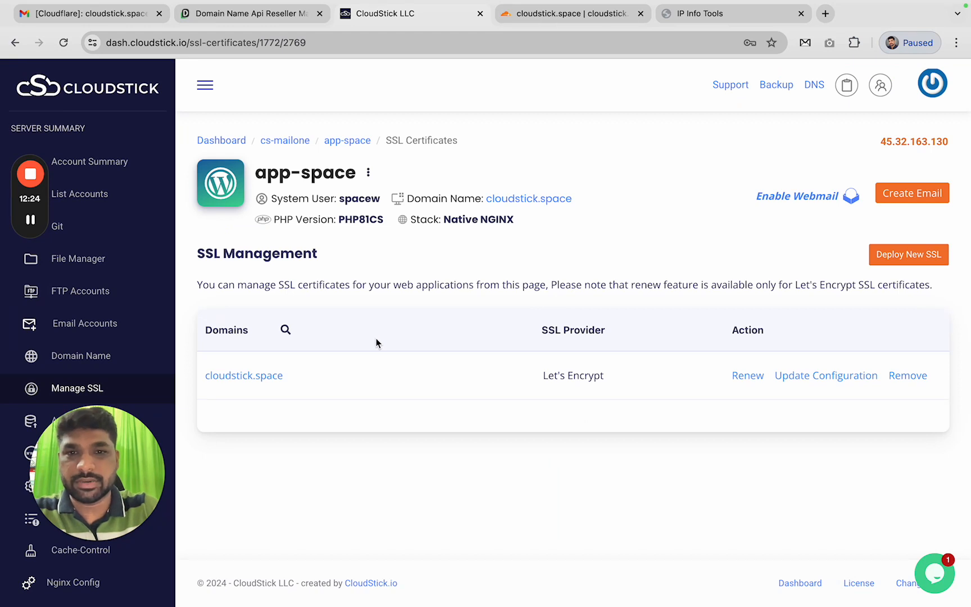
click(273, 375)
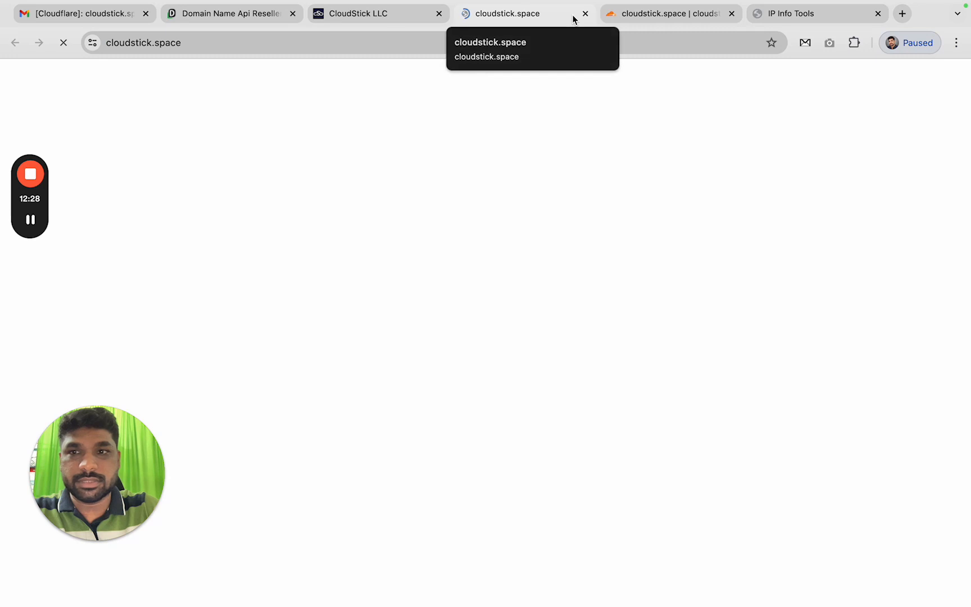
click(194, 44)
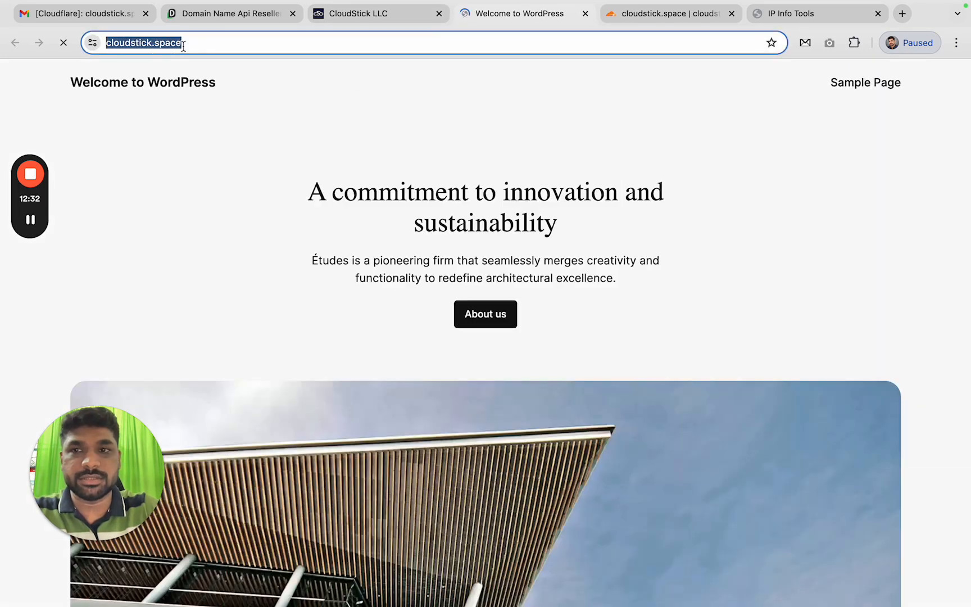
click(585, 13)
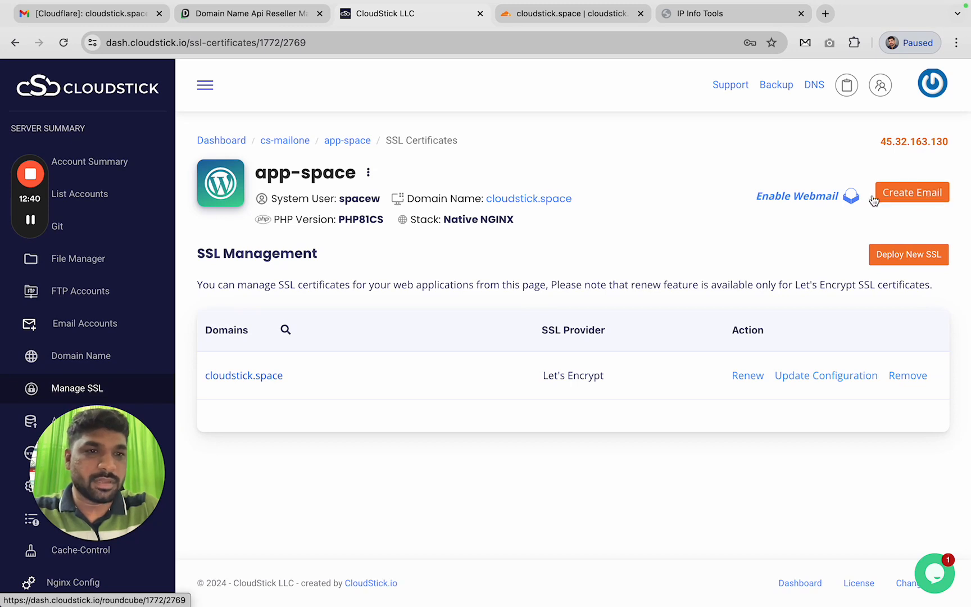
Start creating an email account and dismiss the missing-hostname warning
click(915, 199)
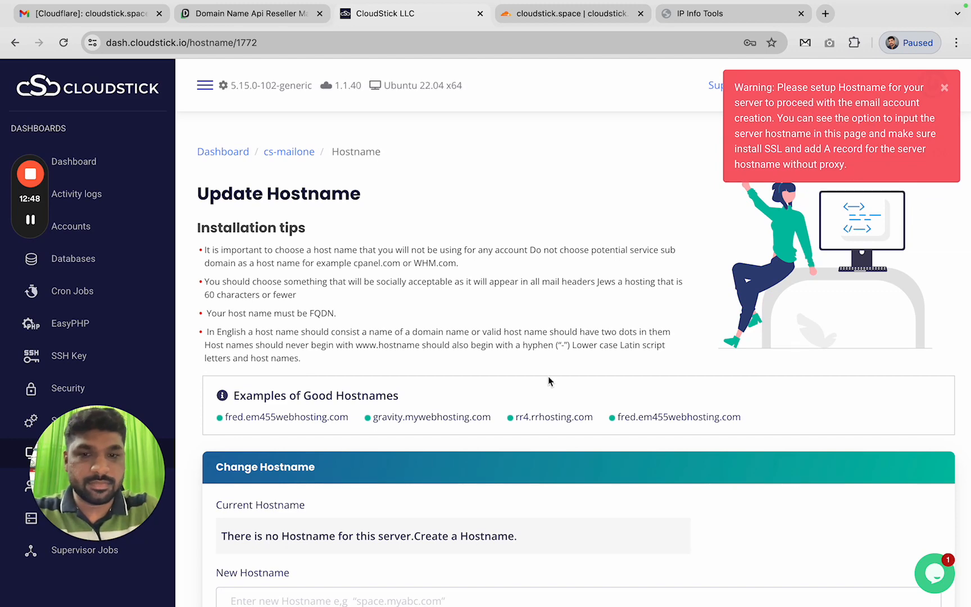
scroll(424, 386, down, 3)
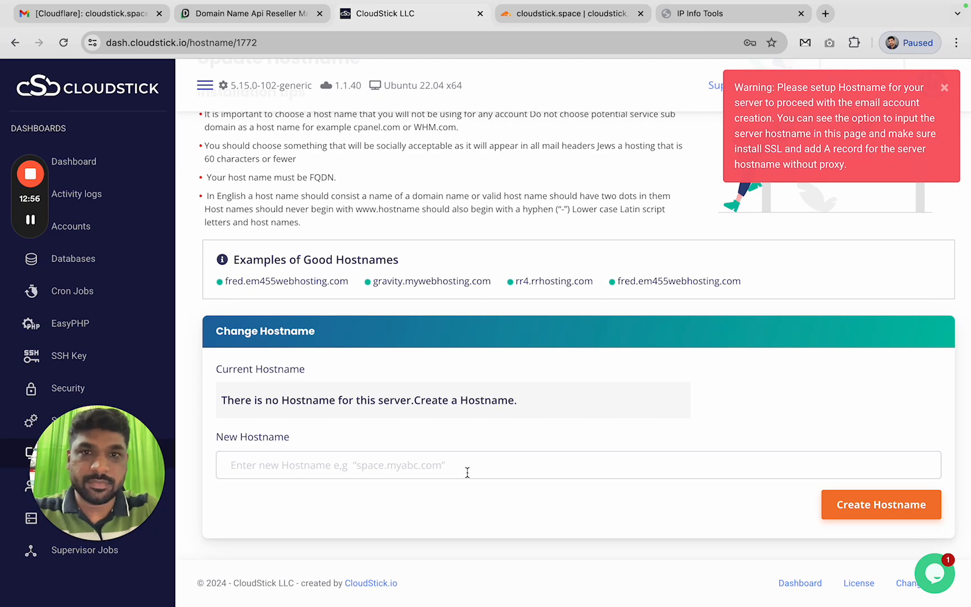
scroll(467, 472, up, 5)
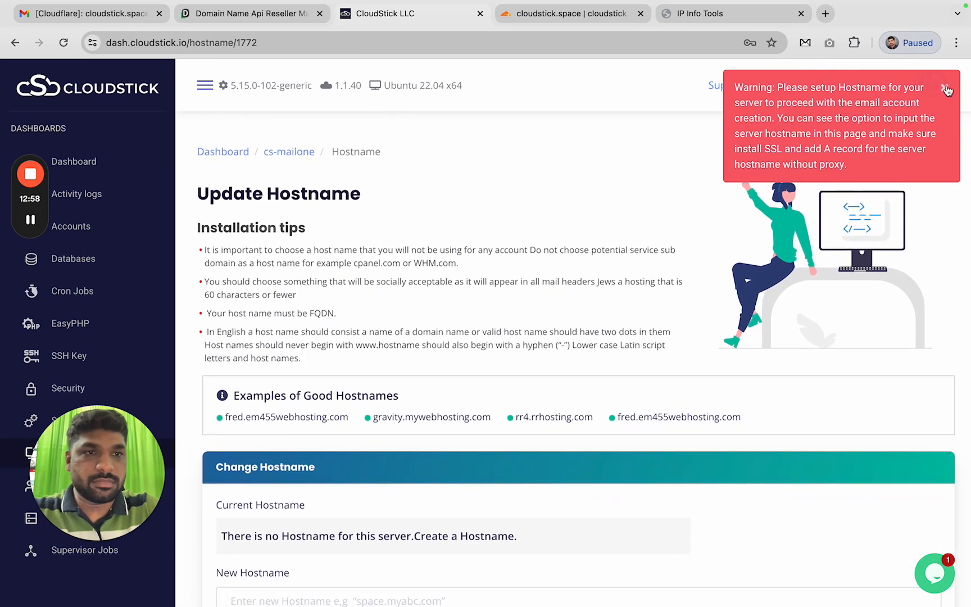
click(945, 87)
scroll(264, 537, down, 3)
Create server.cloudstick.space as the cs-mailone server hostname
click(320, 461)
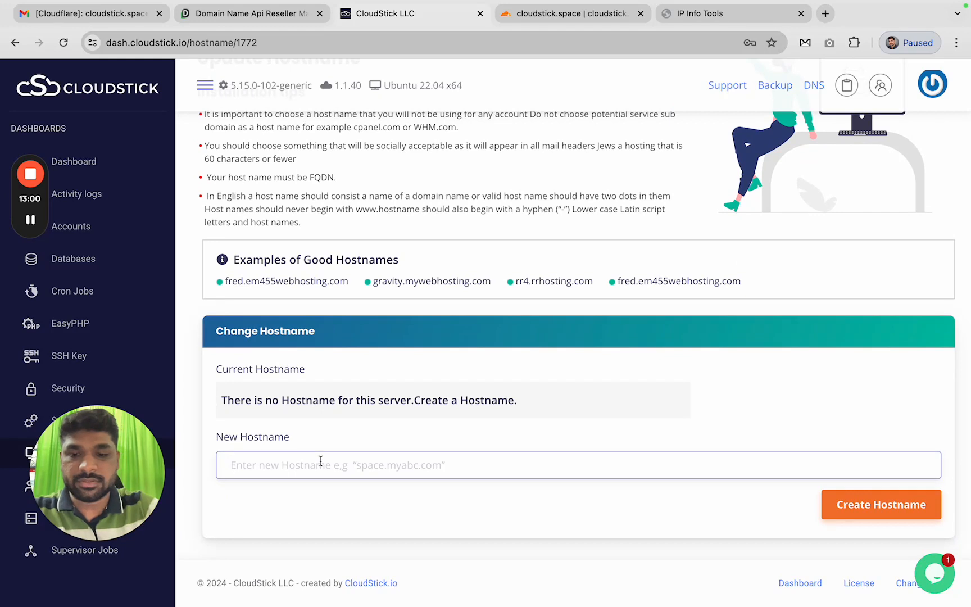
text(server.cloudstick)
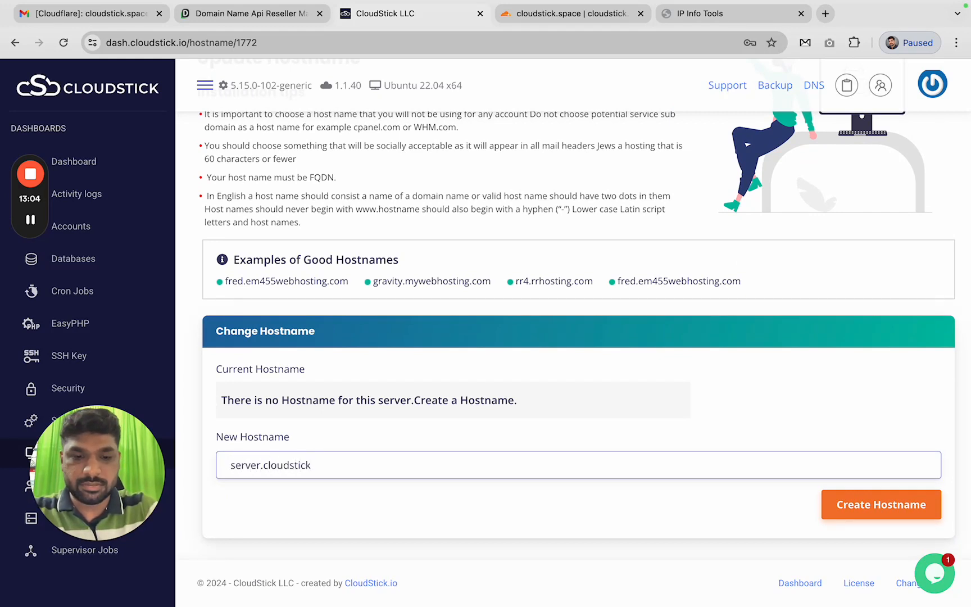
text(.space)
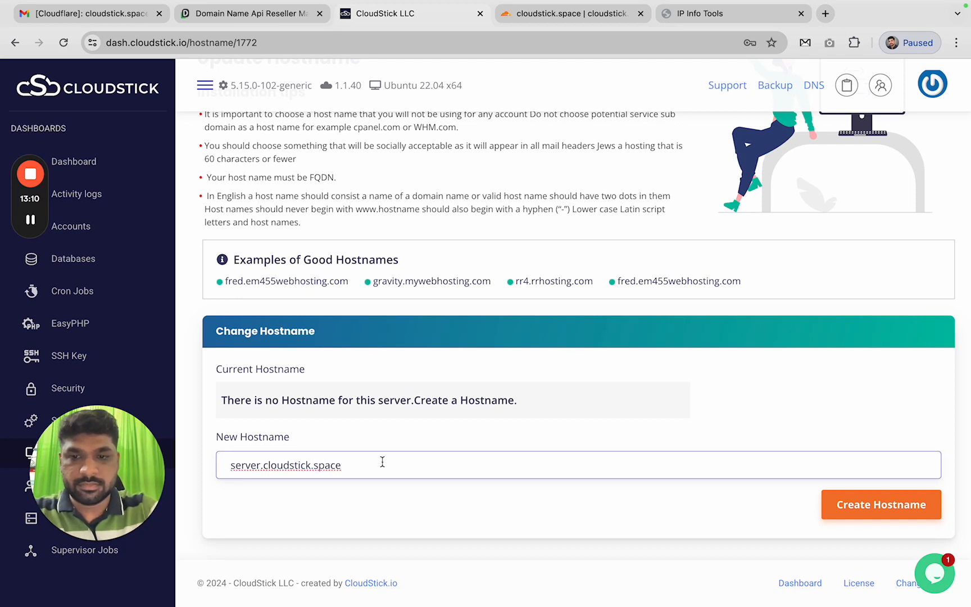
click(880, 509)
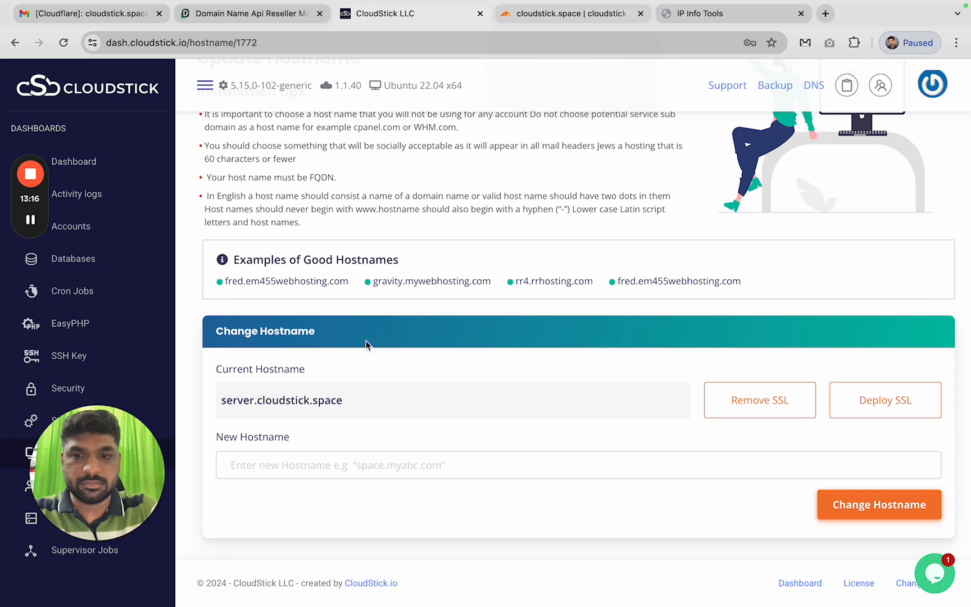
click(547, 19)
click(410, 17)
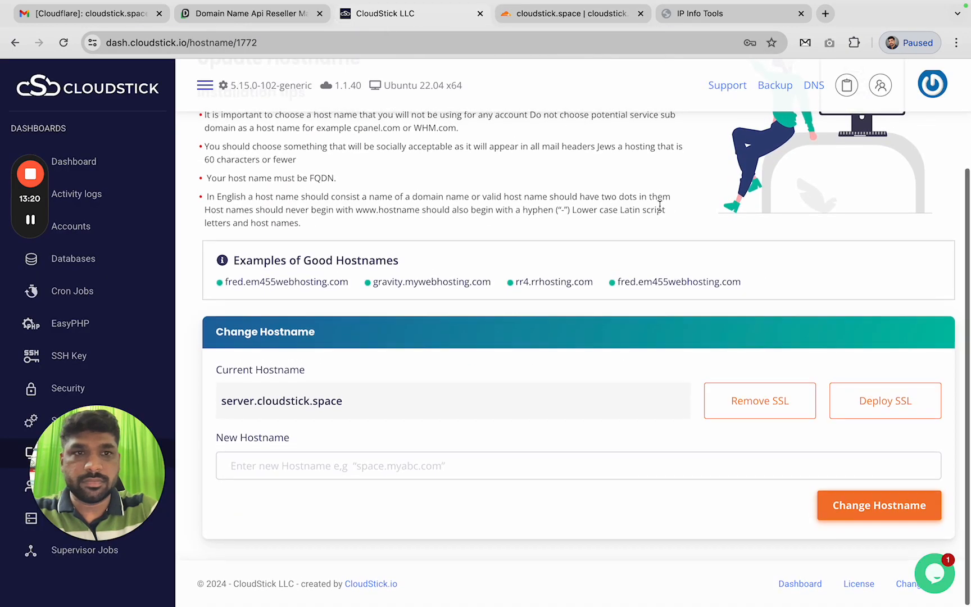
scroll(731, 141, up, 5)
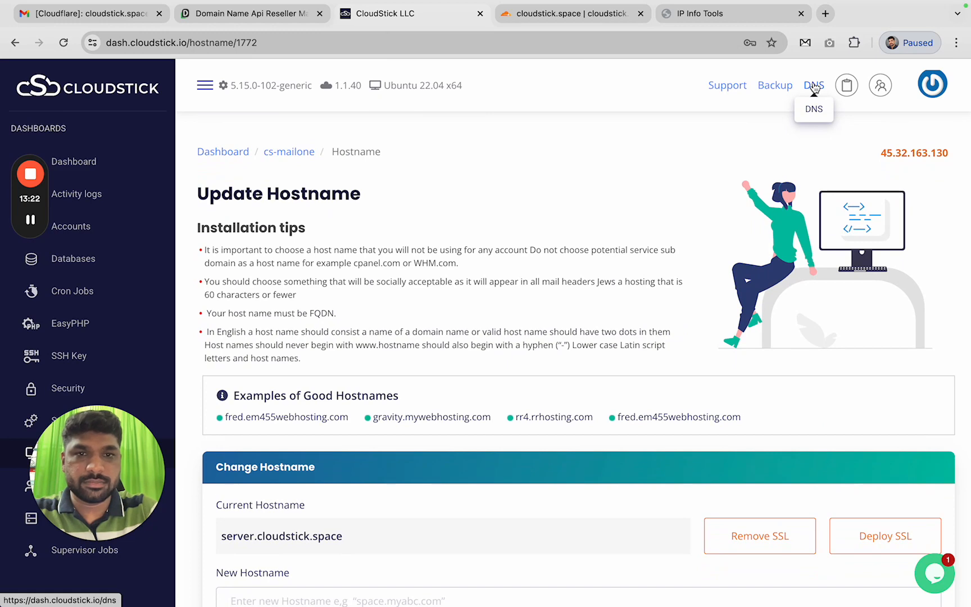
Open the cloudstick.space DNS zone and start a new record named 'server'
click(814, 86)
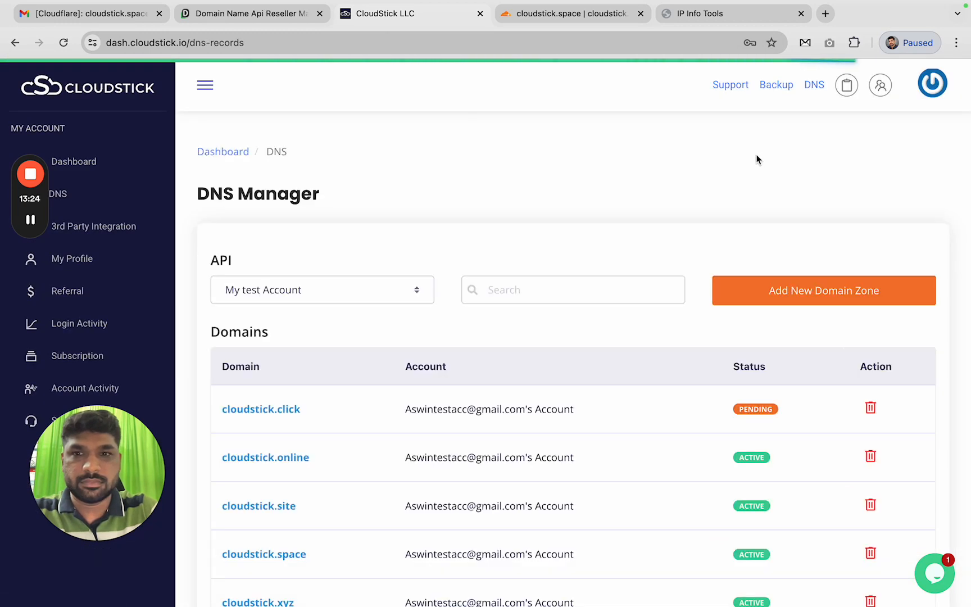
scroll(510, 333, down, 3)
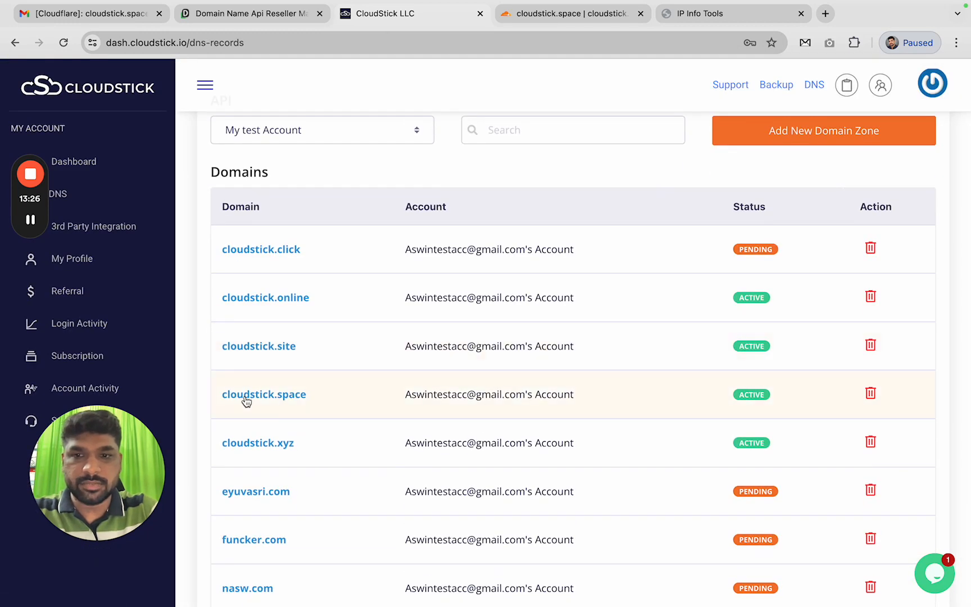
click(270, 394)
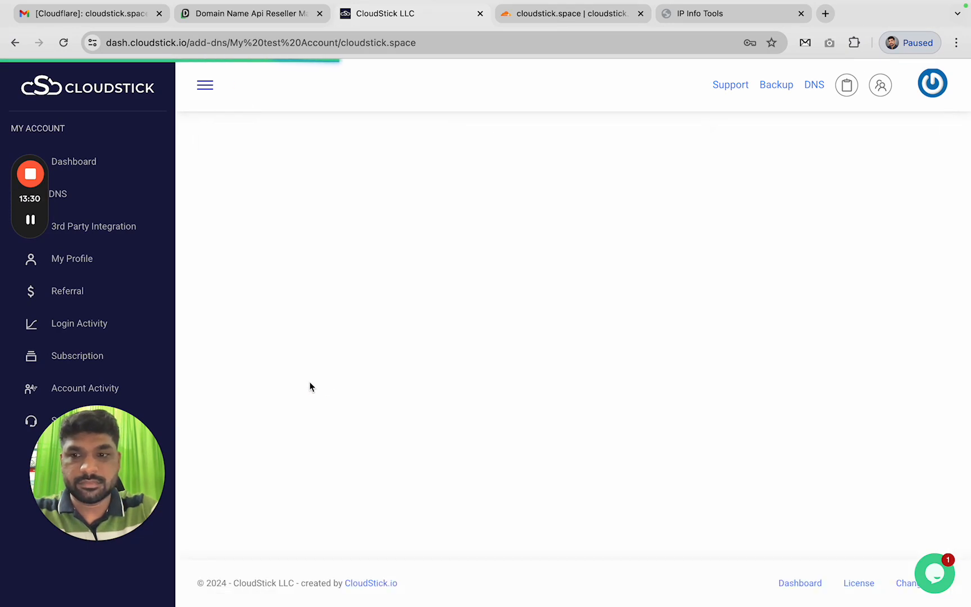
click(881, 447)
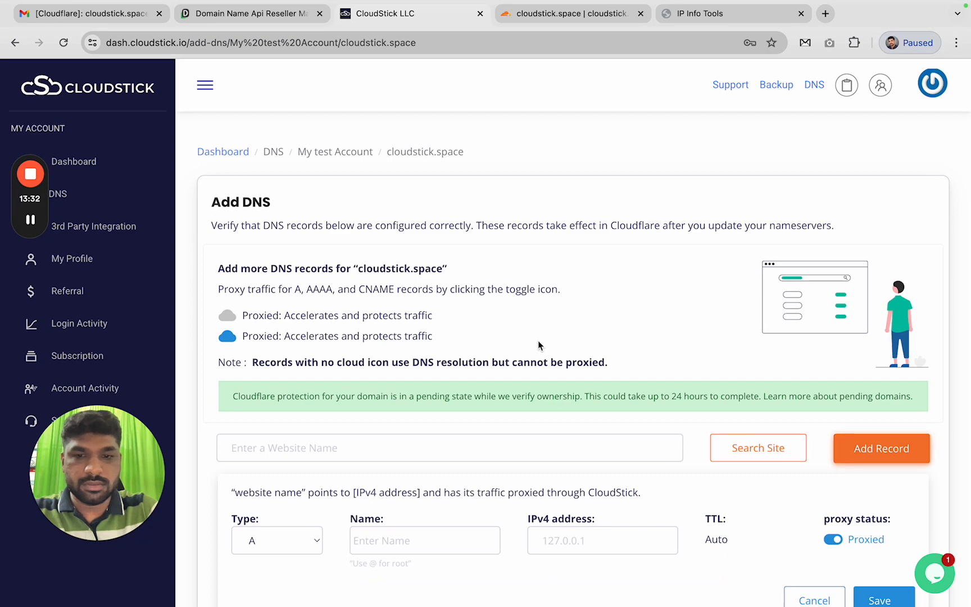
click(406, 317)
text(server)
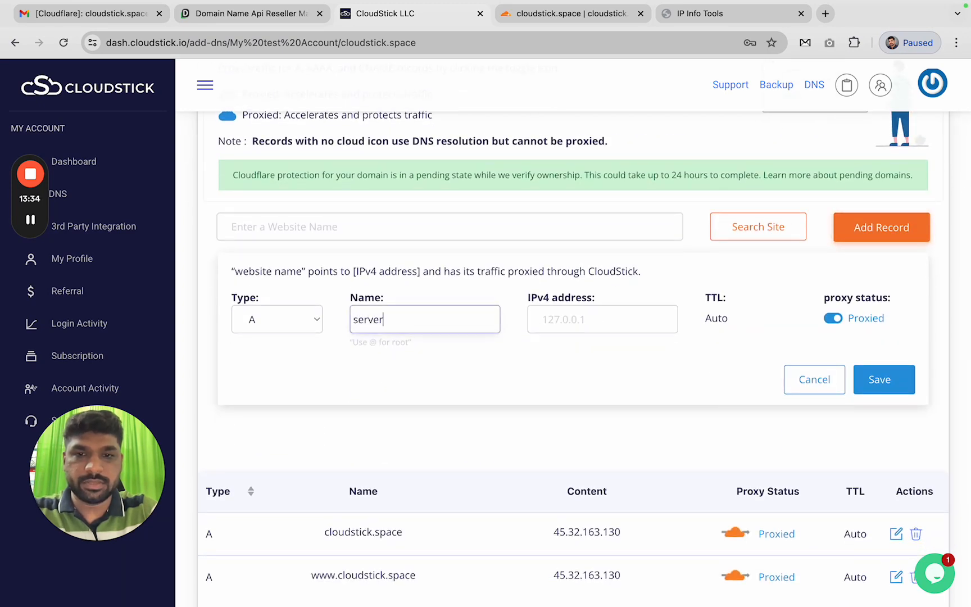
key(Tab)
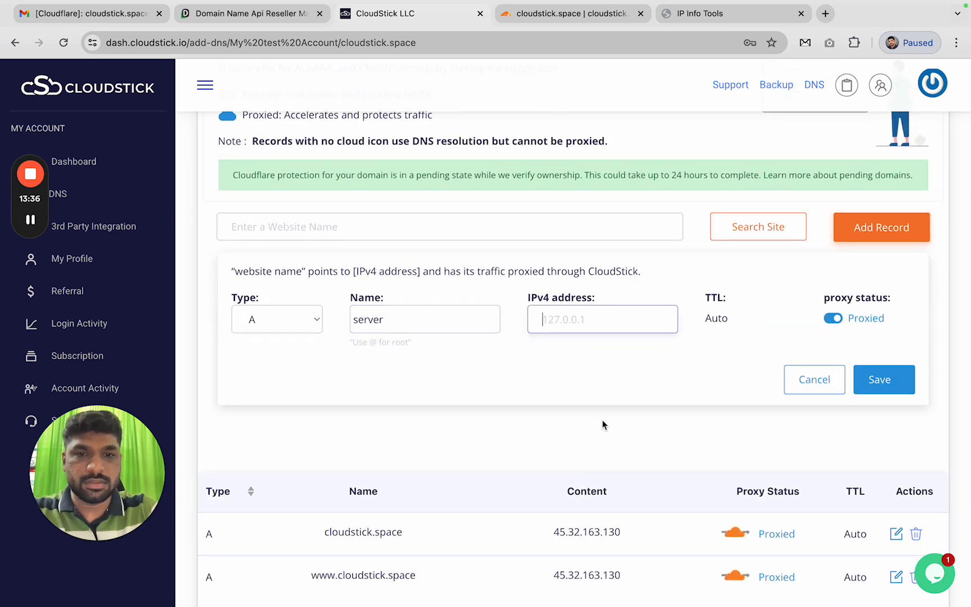
Point the record to 45.32.163.130, set it to DNS only, and save it
click(592, 528)
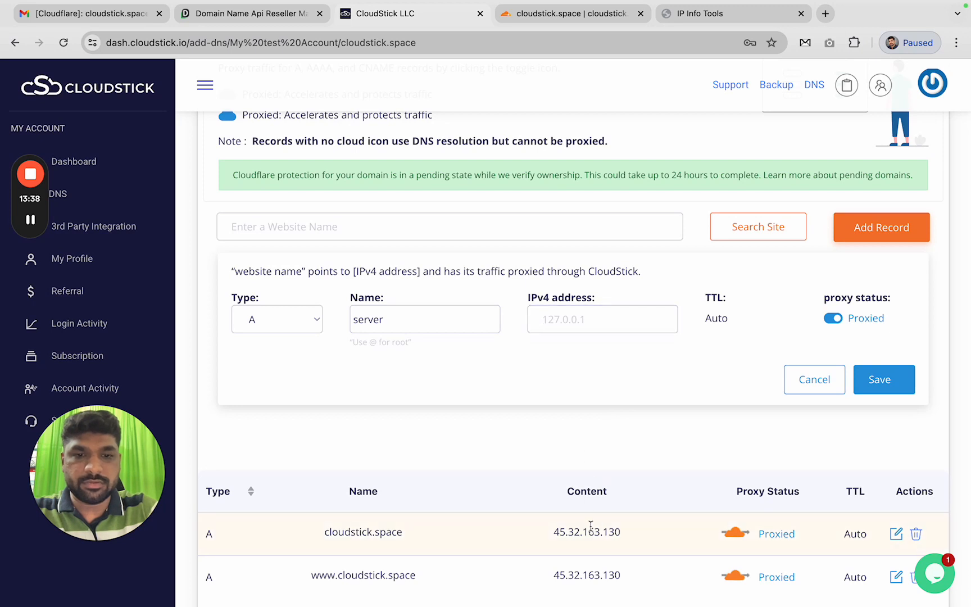
double_click(588, 531)
key(super+c)
click(630, 323)
key(super+v)
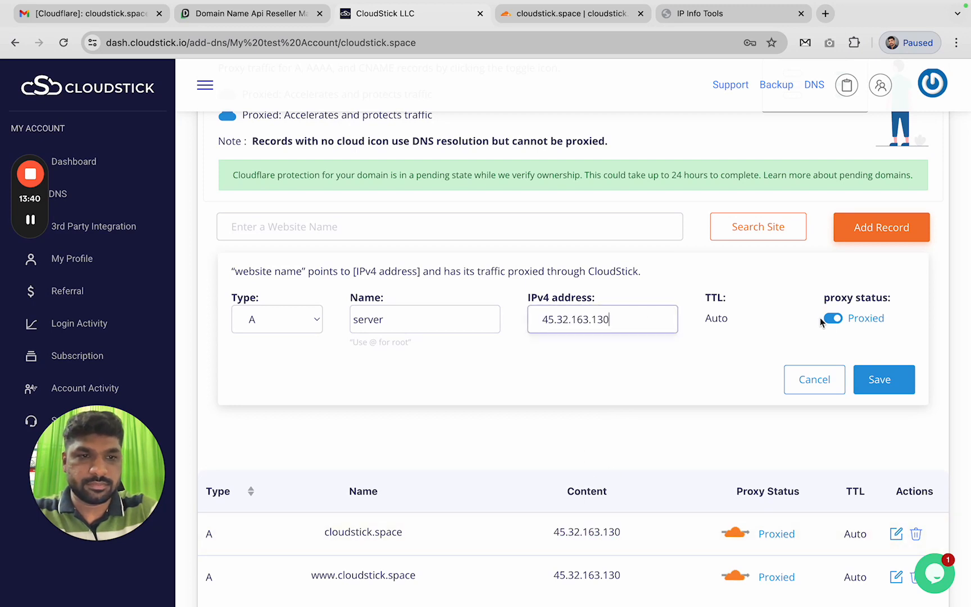
click(834, 318)
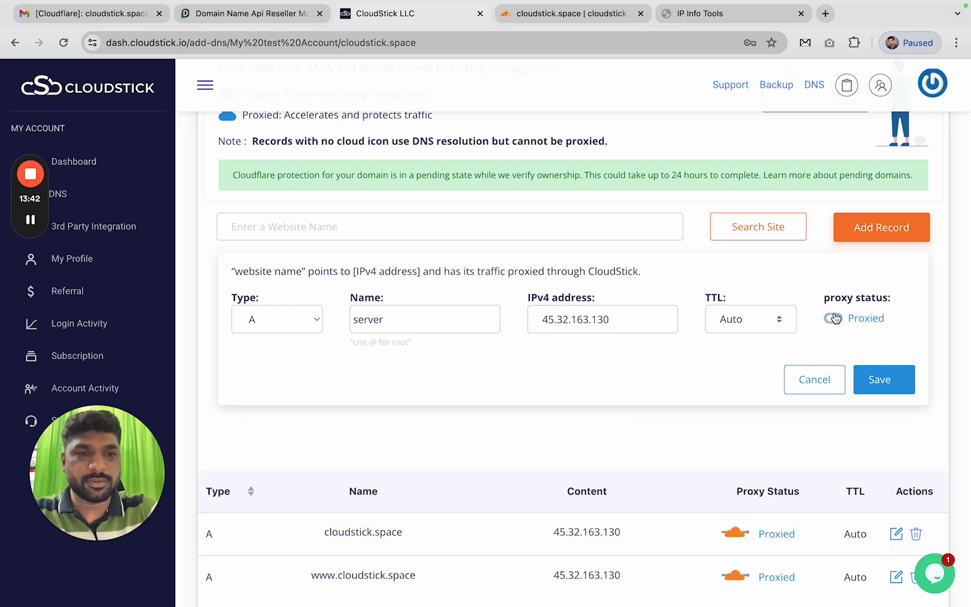
click(890, 380)
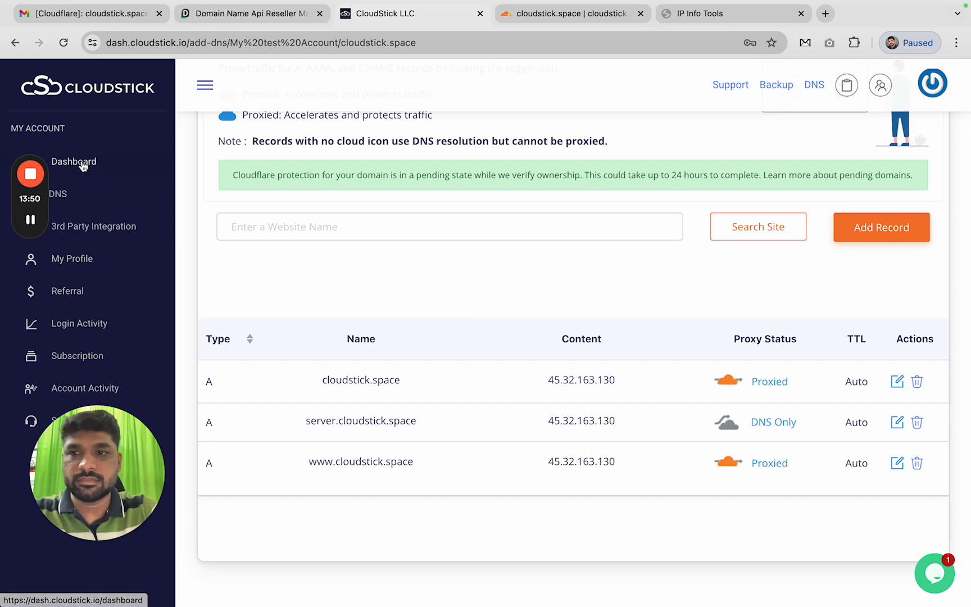
Go from the dashboard to the cs-mailone server's Hostname settings
click(155, 168)
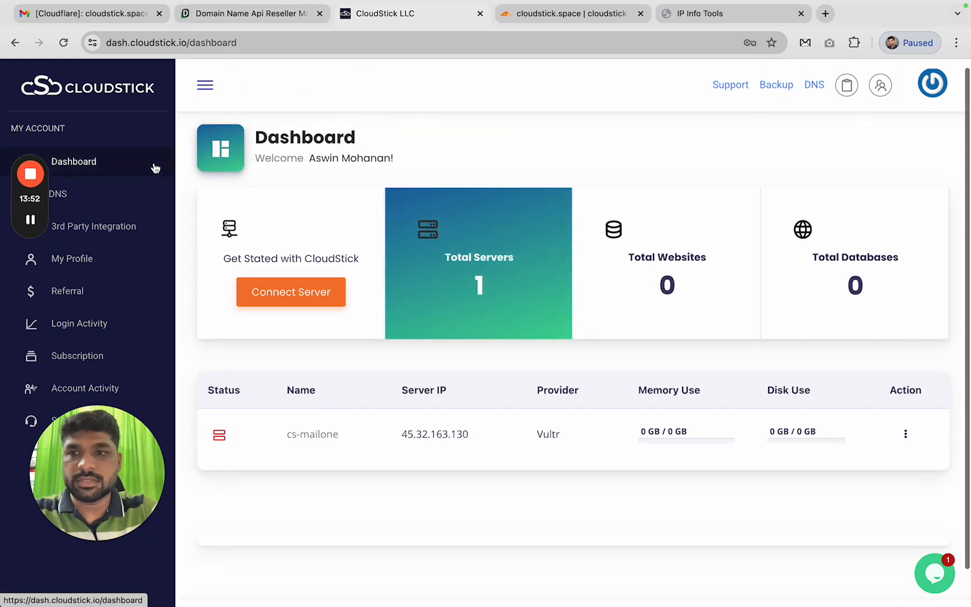
click(318, 444)
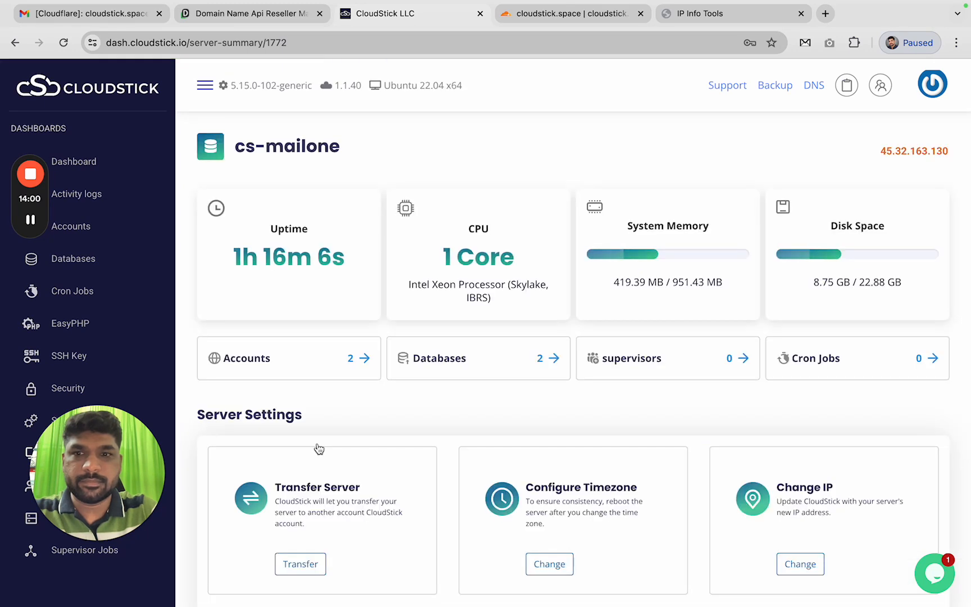
drag(149, 468, 274, 469)
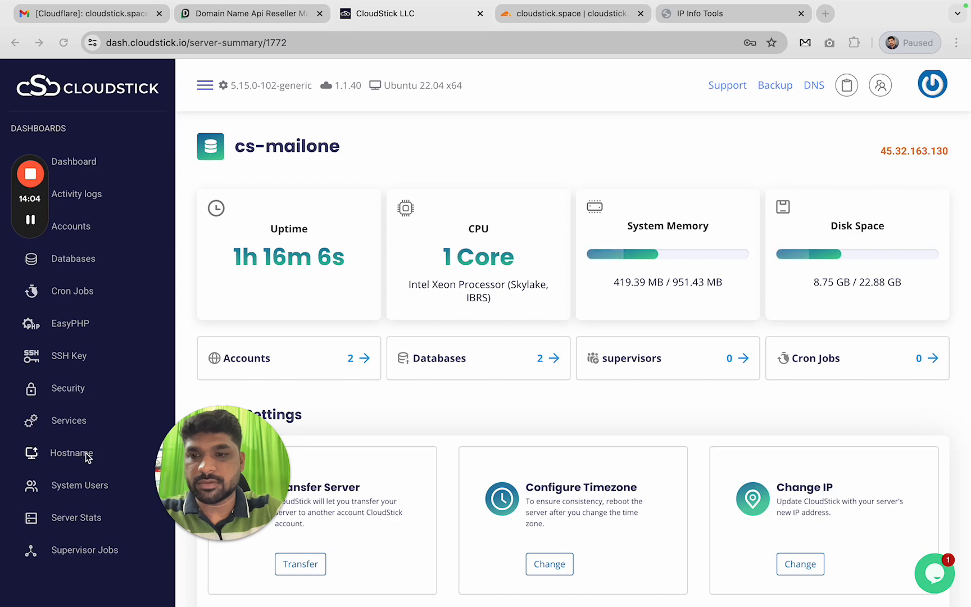
click(57, 456)
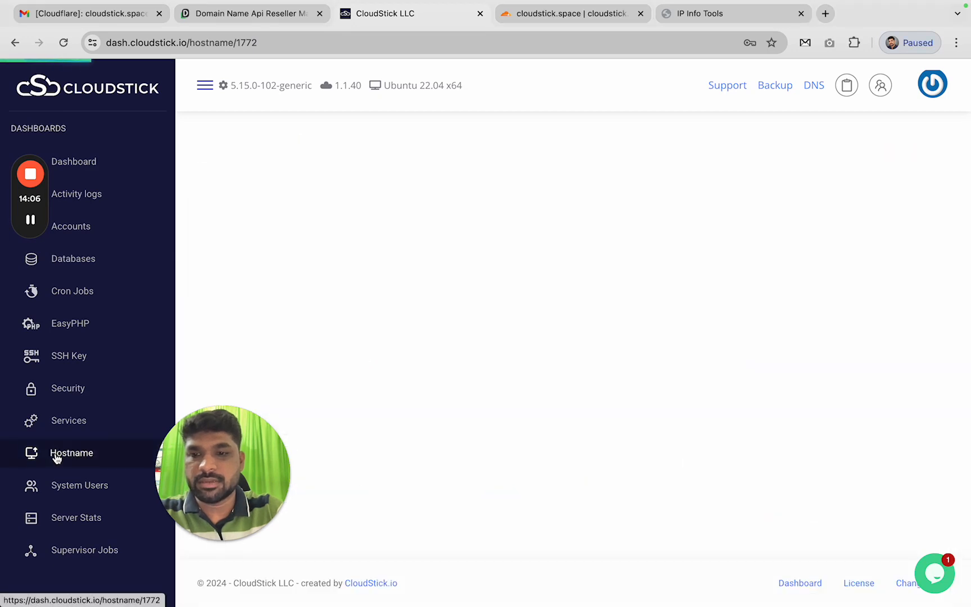
scroll(769, 305, down, 5)
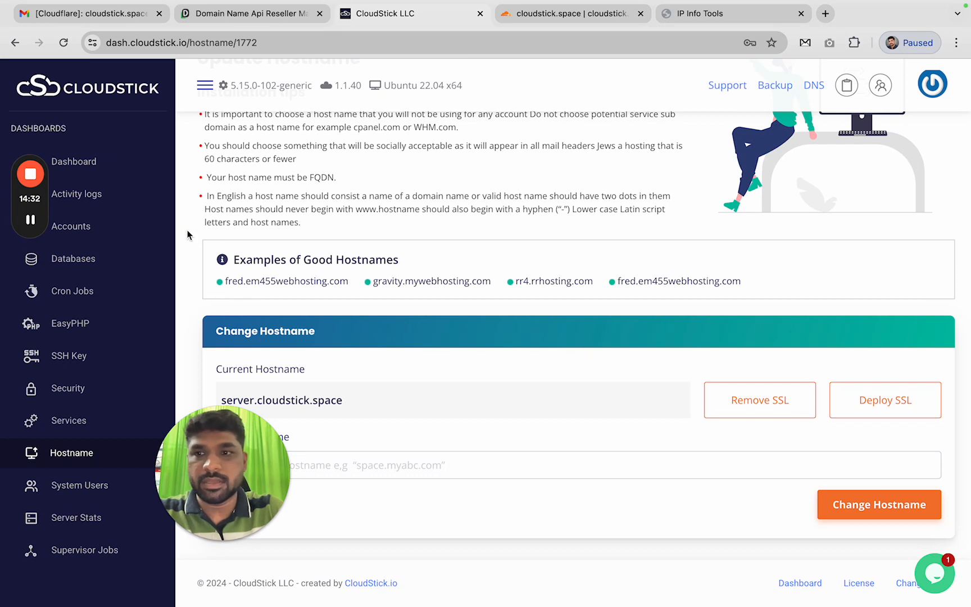
Open app-space's WordPress Manager and go to its email accounts page
click(94, 230)
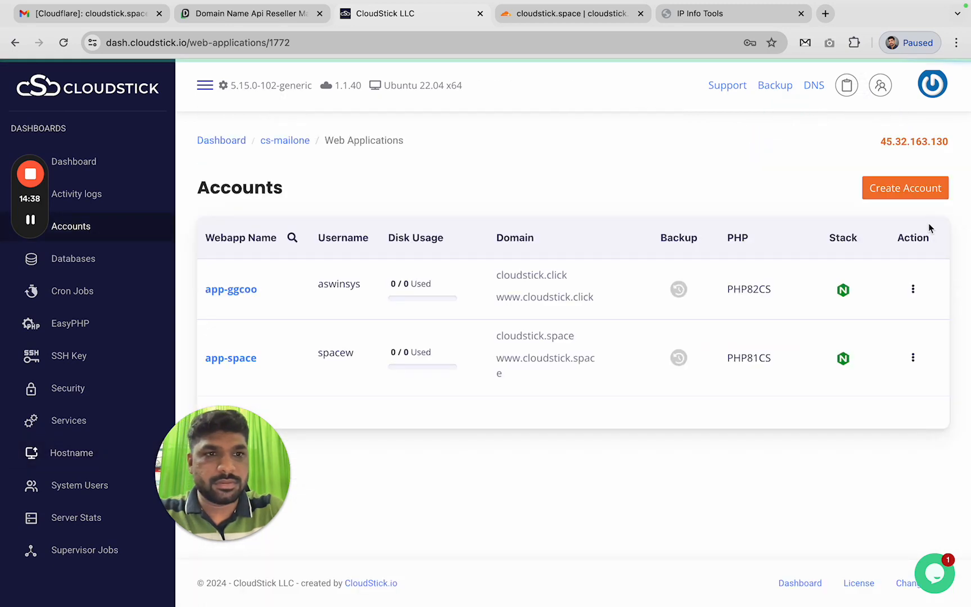
click(928, 189)
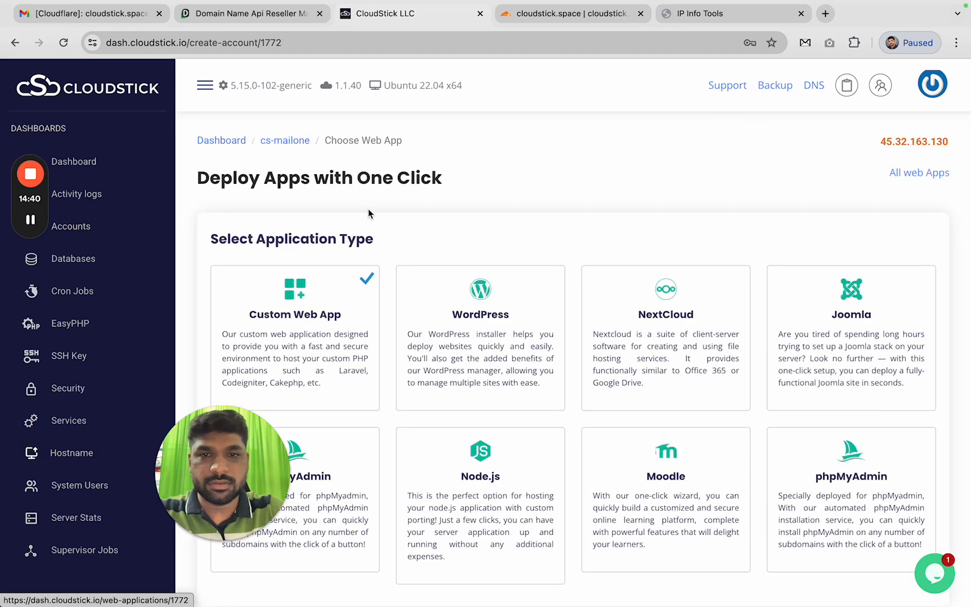
scroll(368, 214, left, 5)
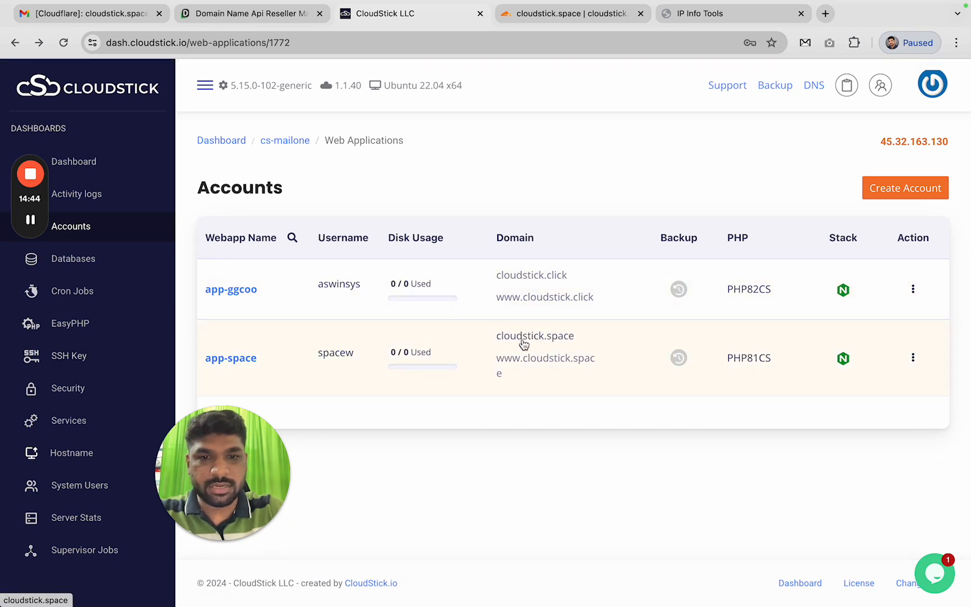
click(221, 362)
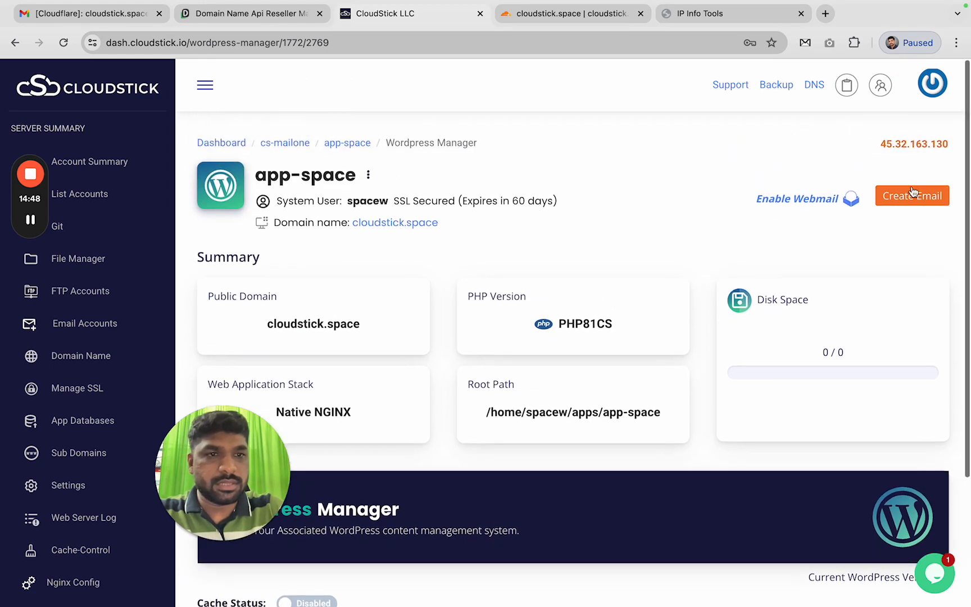
click(935, 195)
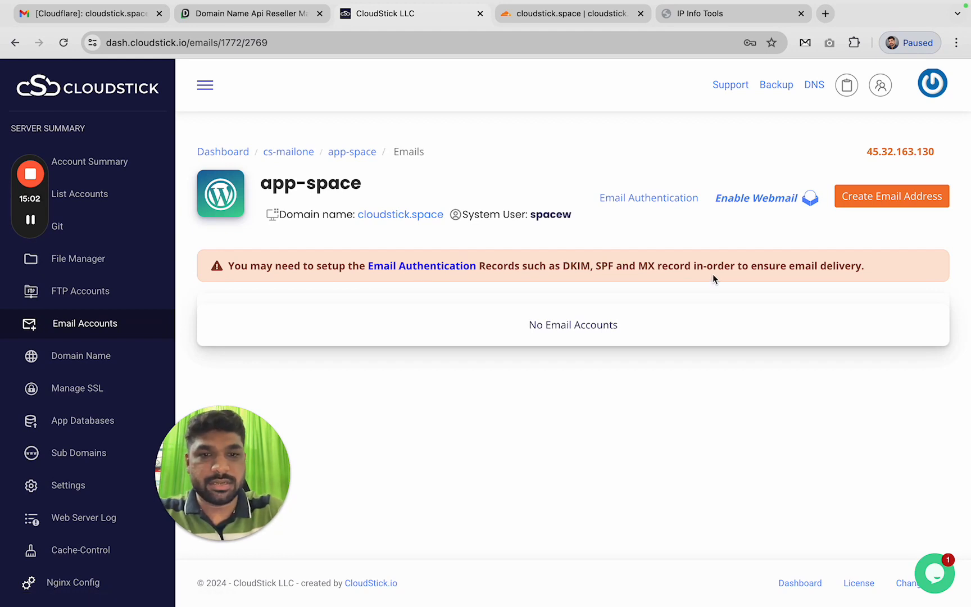
Select My test Account as the DNS provider for app-space's email authentication records
click(438, 271)
scroll(585, 276, down, 5)
click(293, 222)
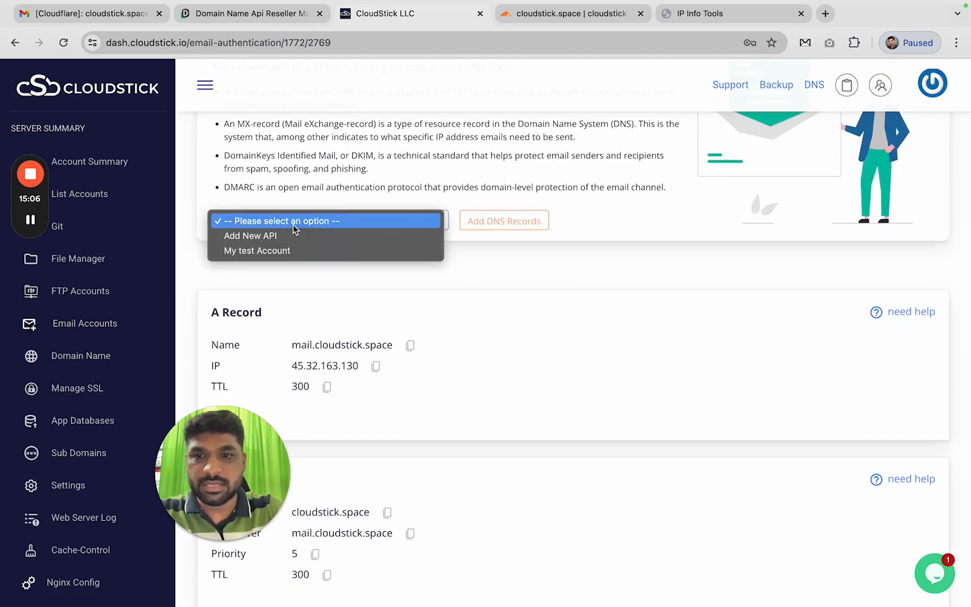
click(267, 254)
scroll(464, 296, down, 10)
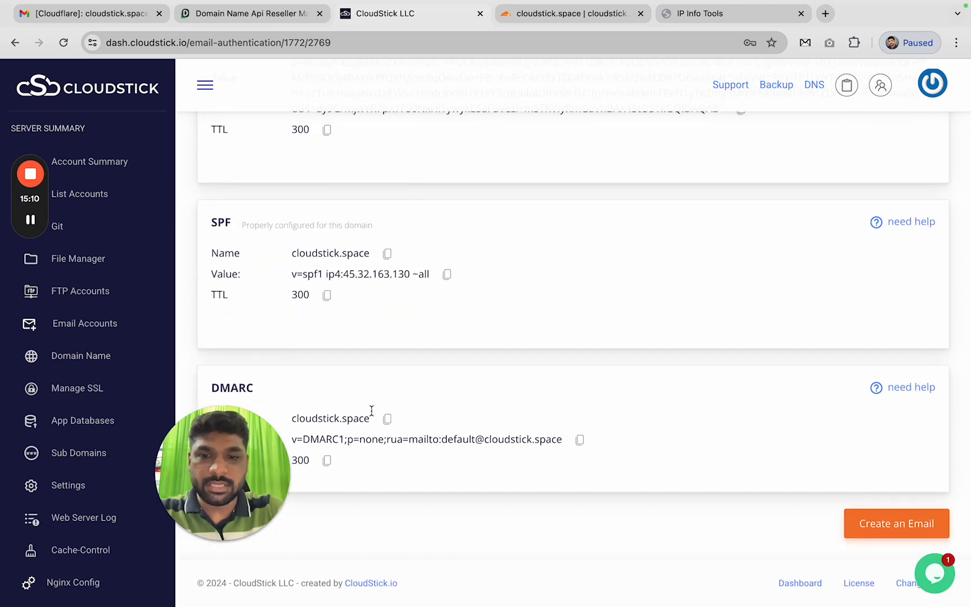
scroll(394, 273, up, 4)
scroll(397, 272, up, 9)
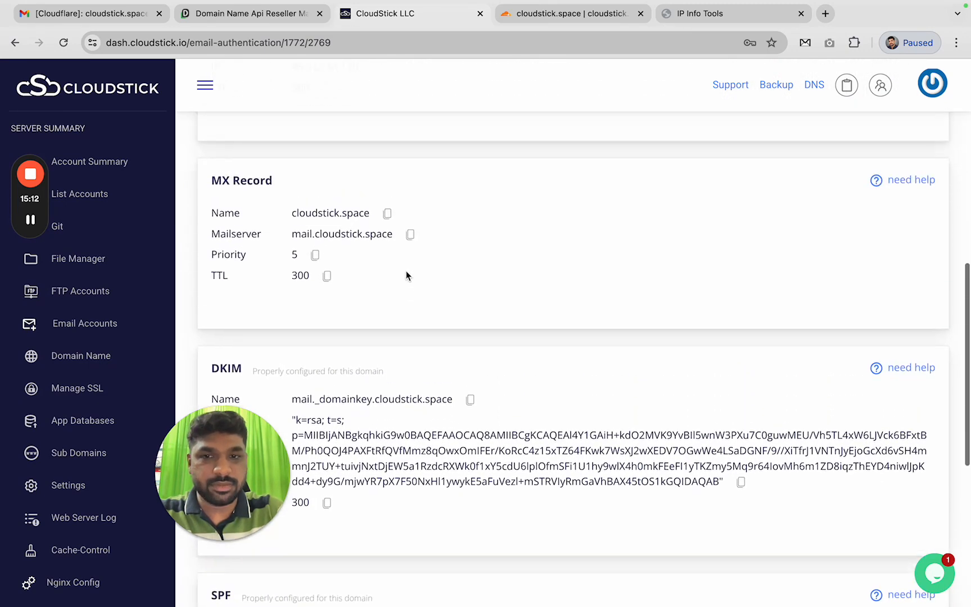
click(399, 218)
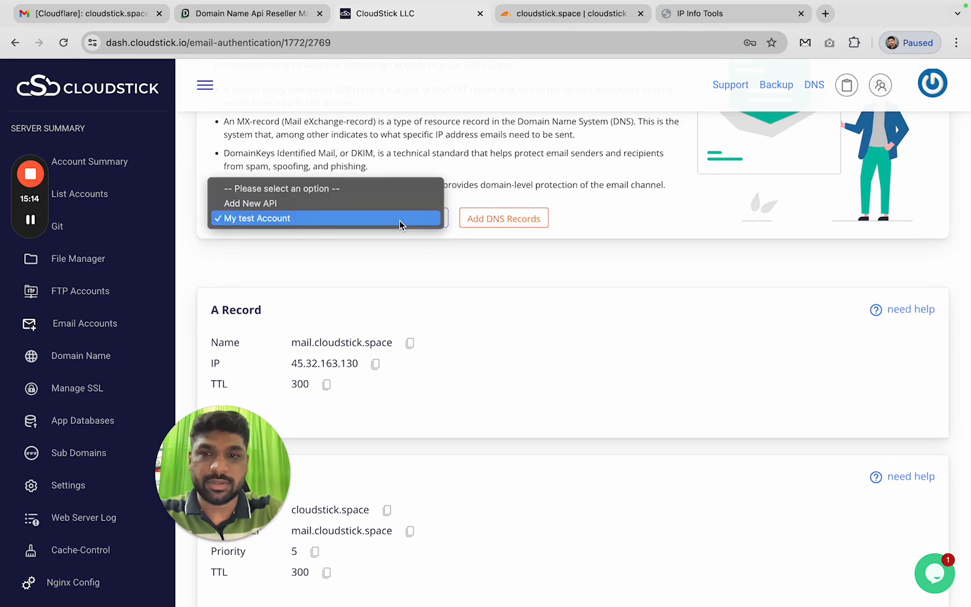
click(252, 218)
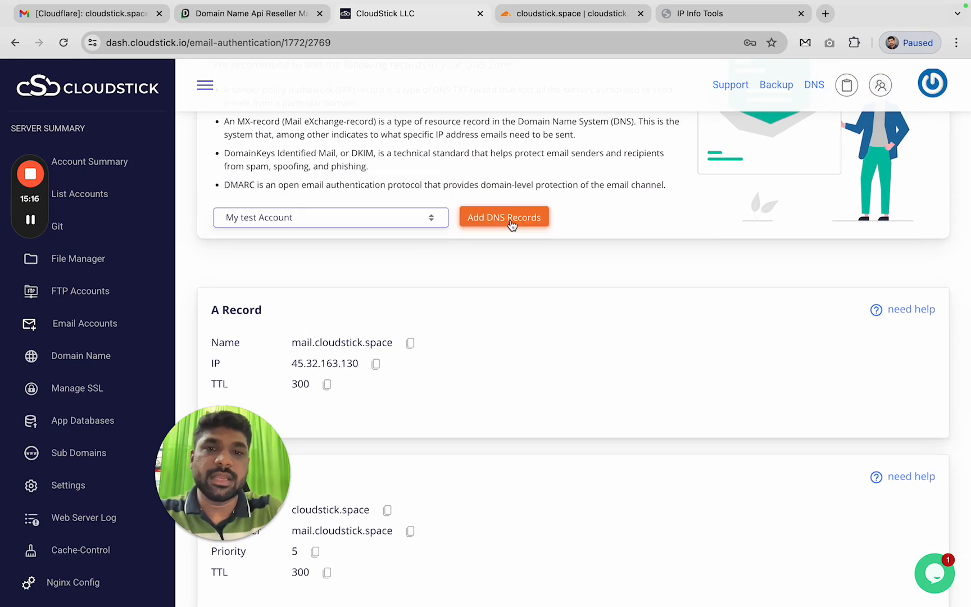
Push the mail authentication records into DNS
click(512, 225)
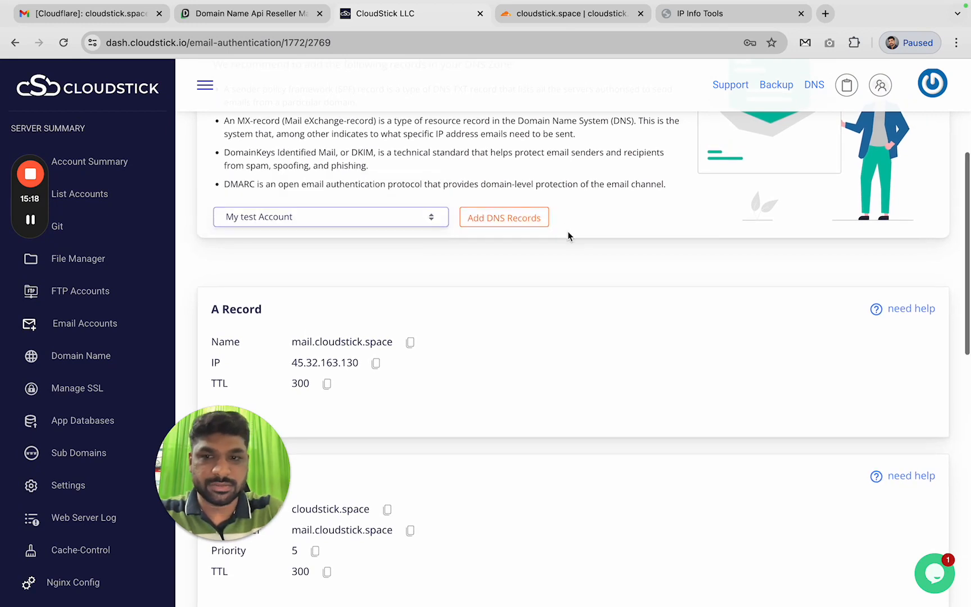
scroll(567, 230, down, 2)
scroll(567, 230, down, 2)
scroll(567, 230, up, 2)
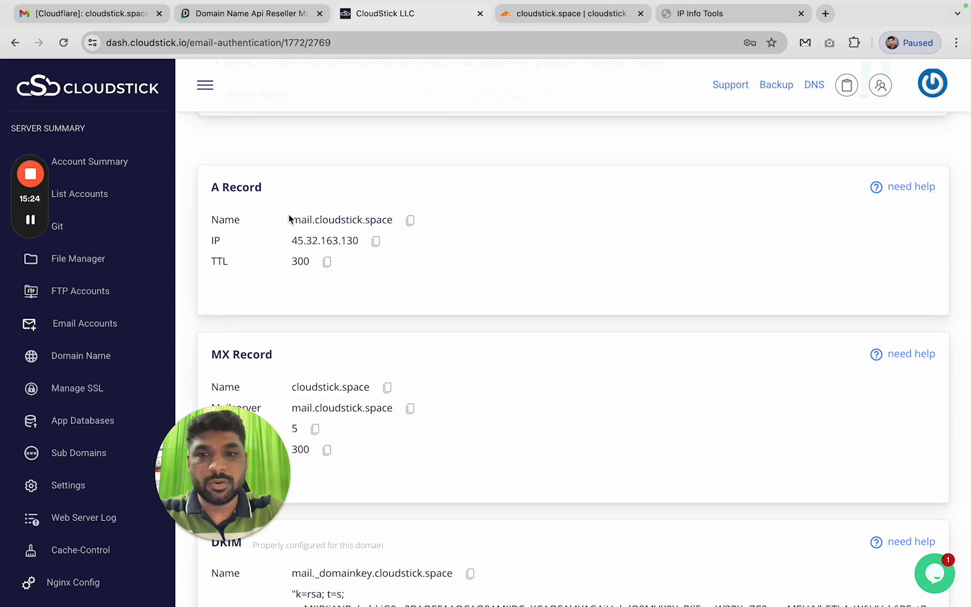
scroll(337, 263, down, 10)
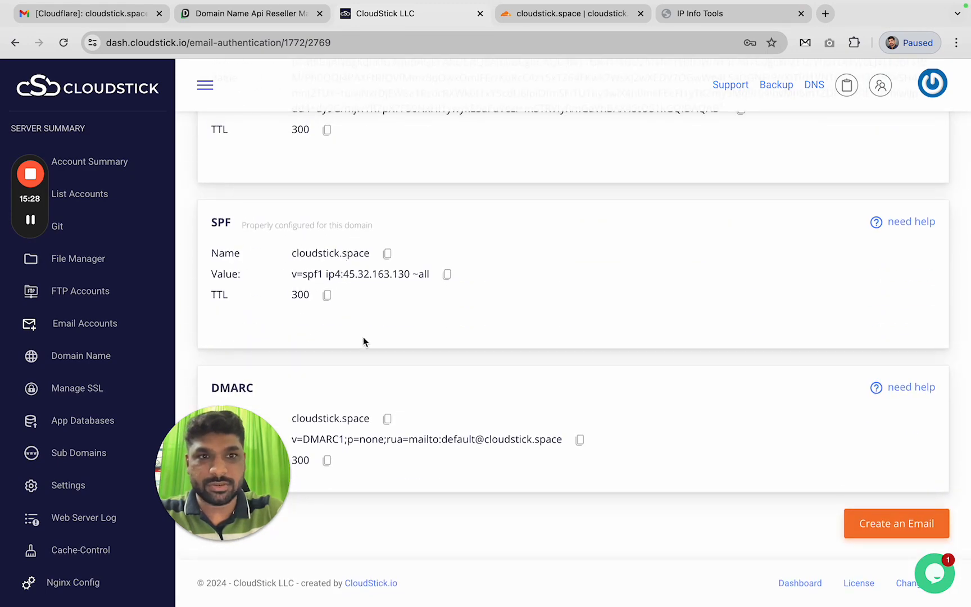
scroll(362, 323, up, 5)
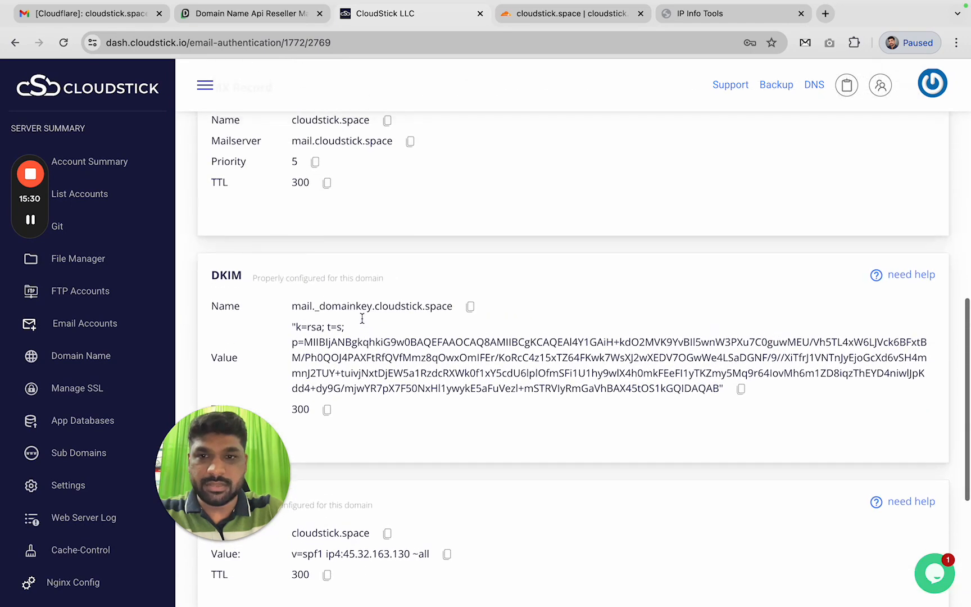
scroll(362, 322, up, 7)
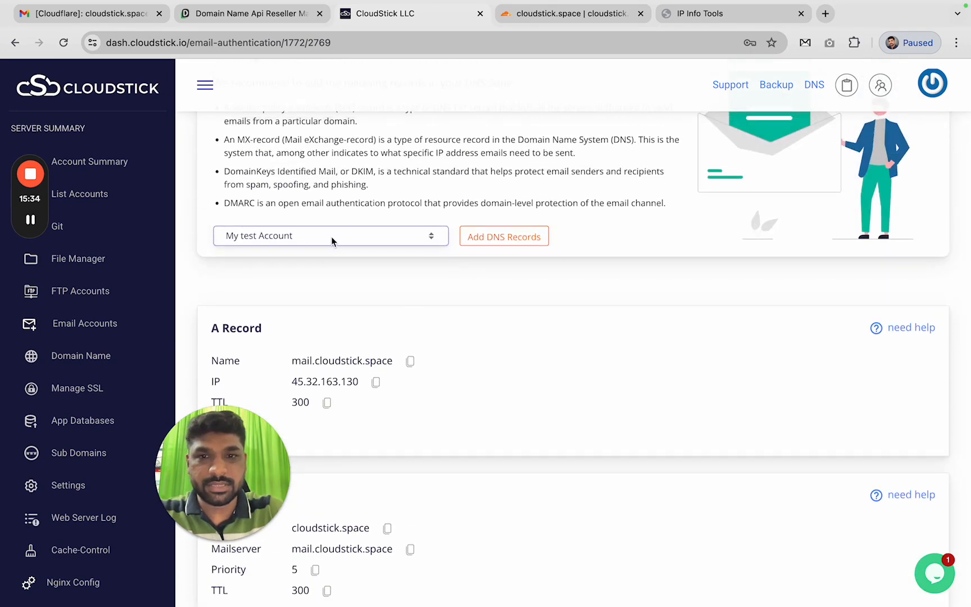
Retry pushing the records, then dismiss the DMARC default mail user error
click(511, 242)
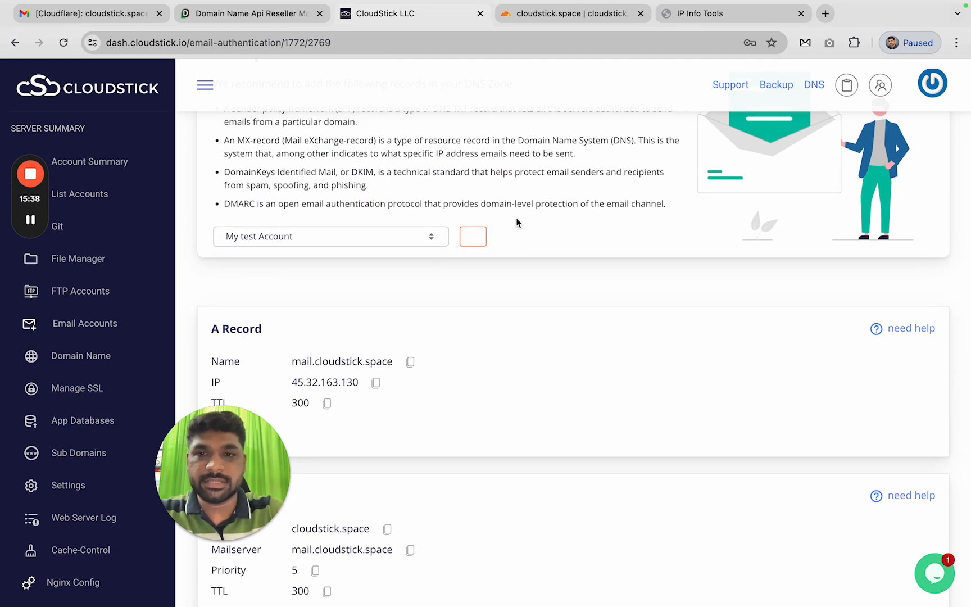
scroll(503, 276, down, 5)
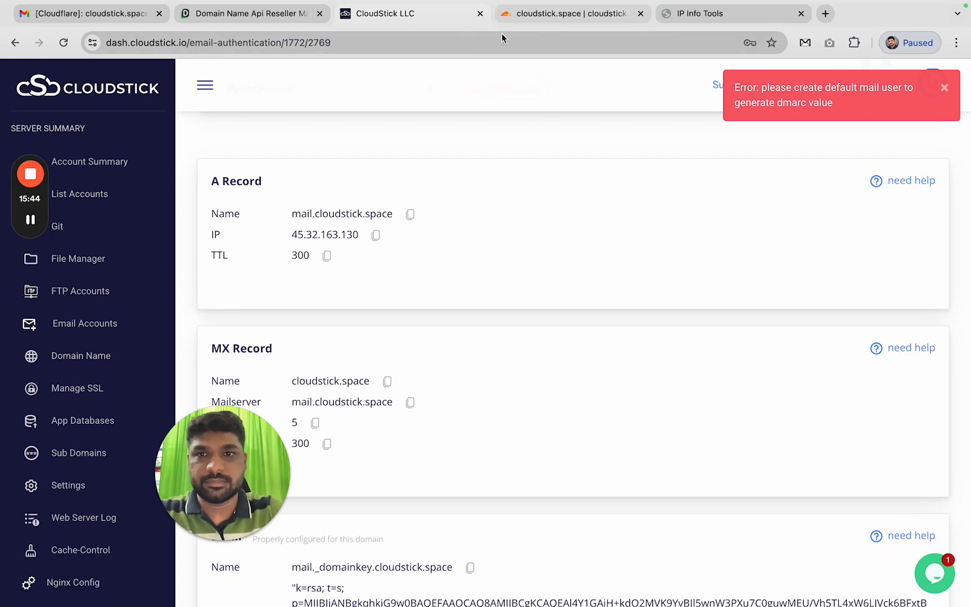
scroll(580, 201, up, 6)
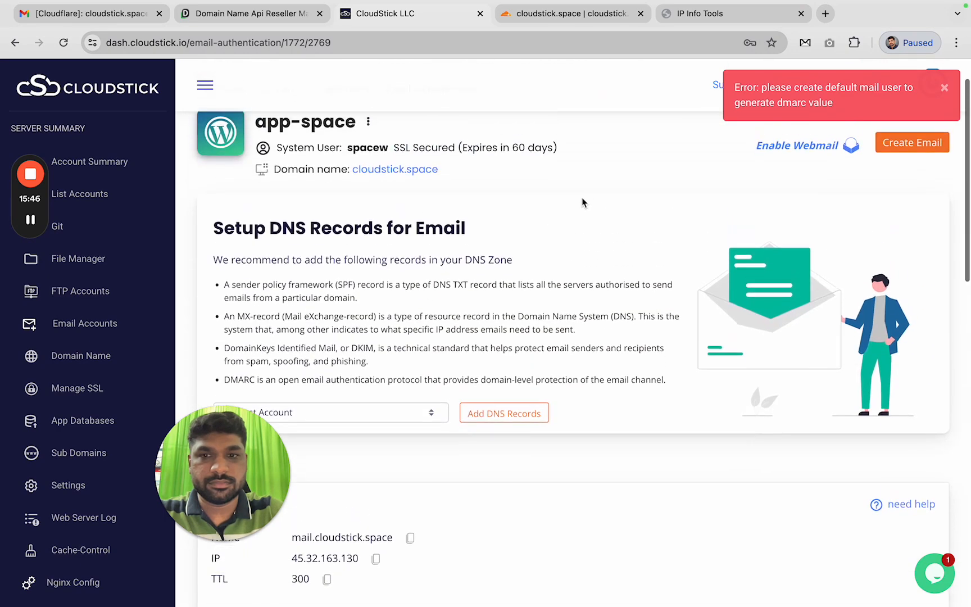
click(944, 88)
scroll(618, 190, down, 1)
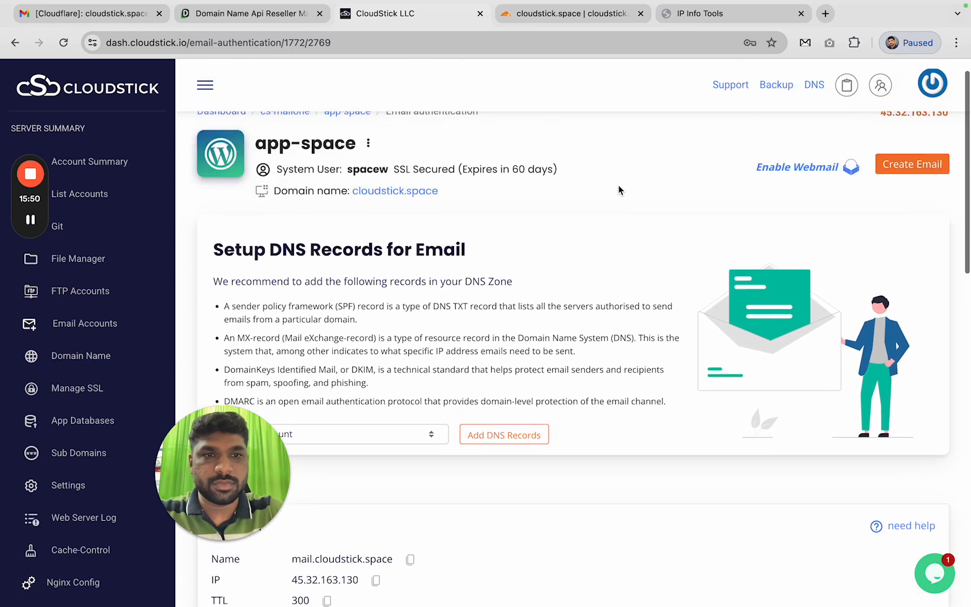
scroll(618, 190, up, 2)
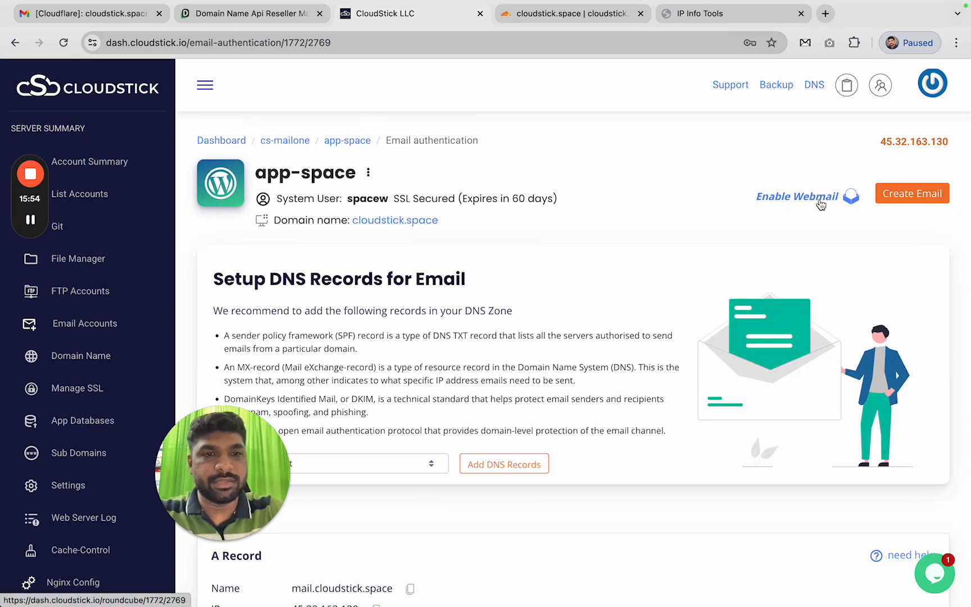
Start a new cloudstick.space email address and replace the autofilled username with the mailbox name
click(925, 200)
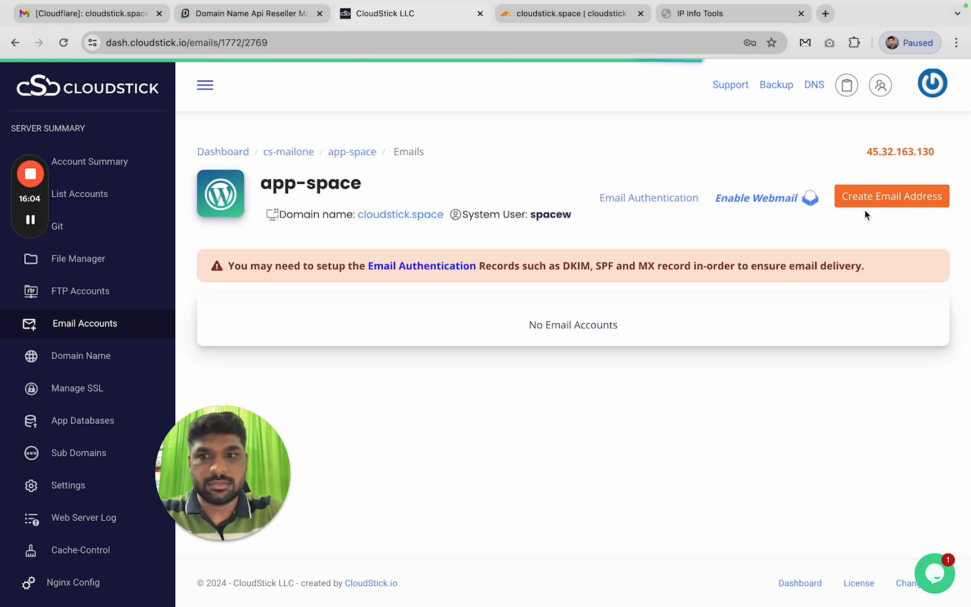
click(886, 201)
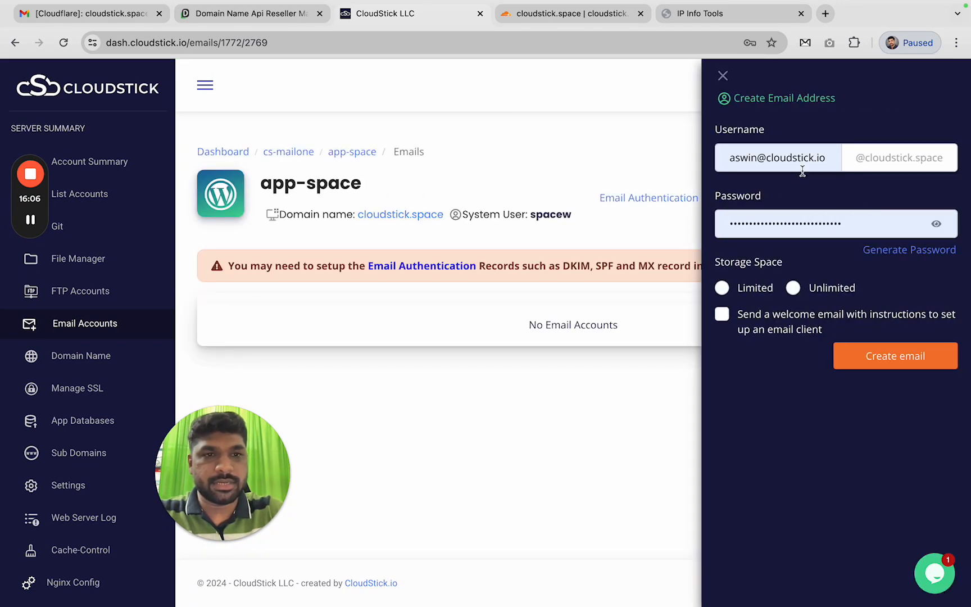
click(803, 164)
key(super+a)
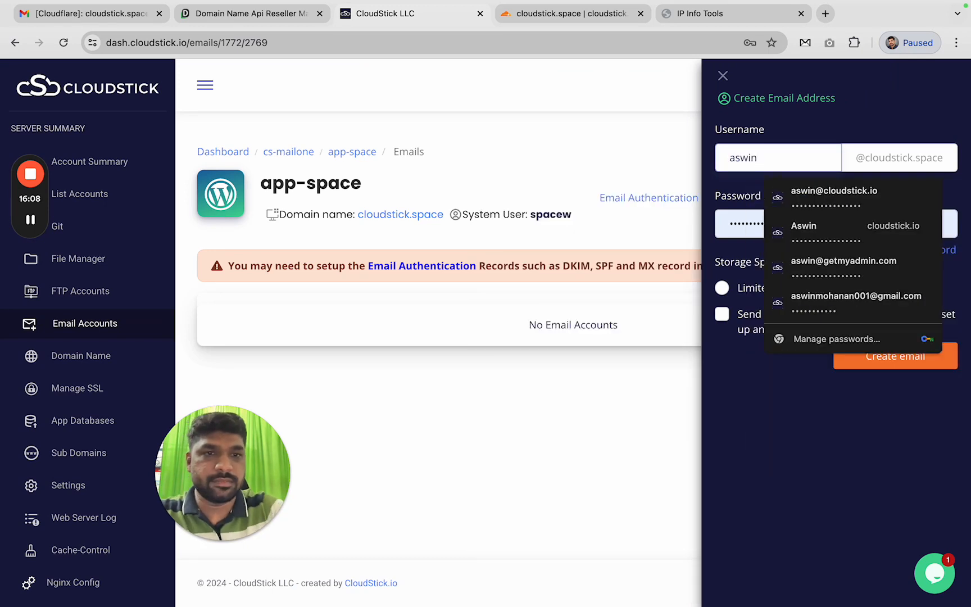
click(817, 123)
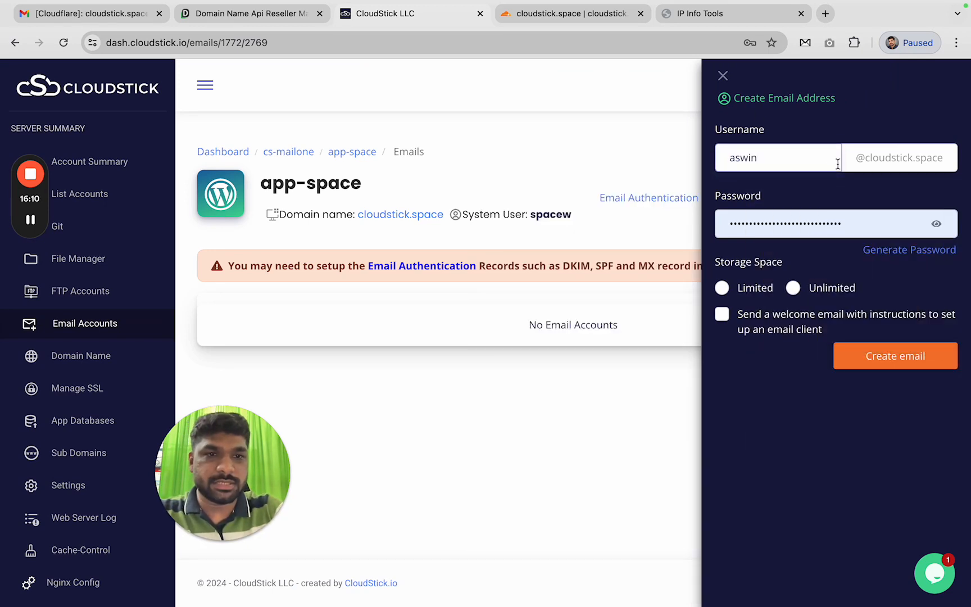
Generate a random password, choose unlimited storage, and create the mailbox
click(936, 224)
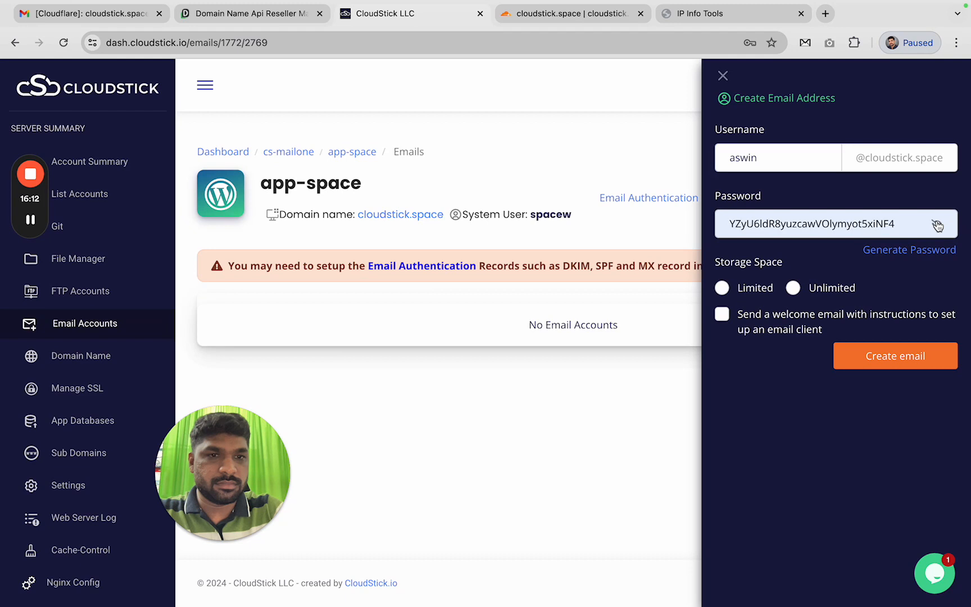
click(930, 248)
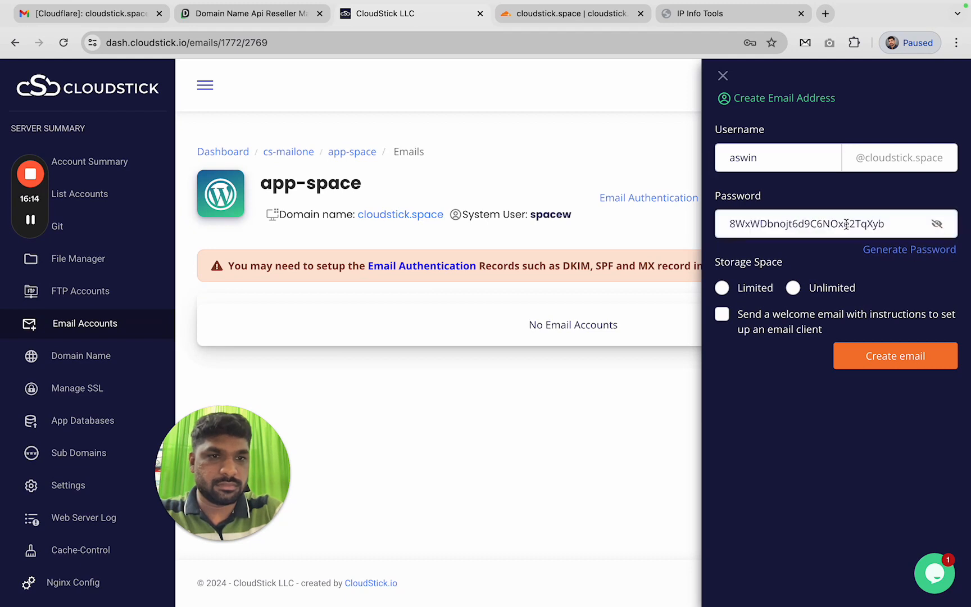
double_click(876, 223)
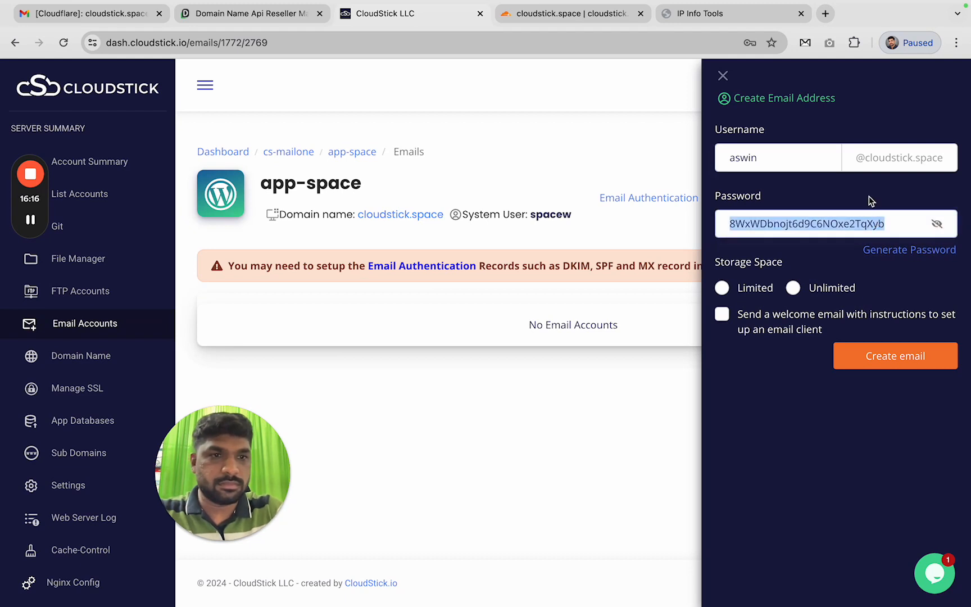
click(813, 269)
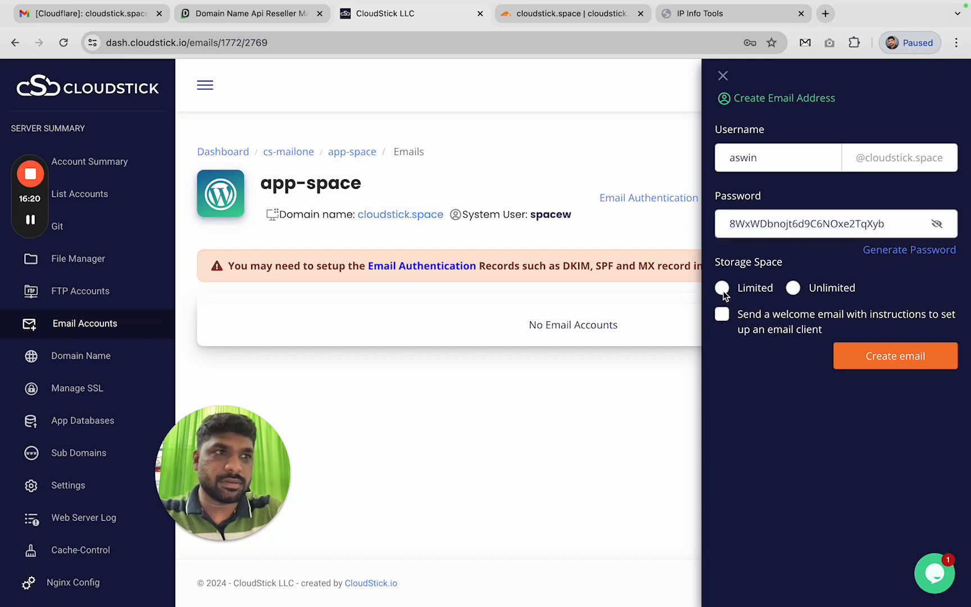
click(723, 289)
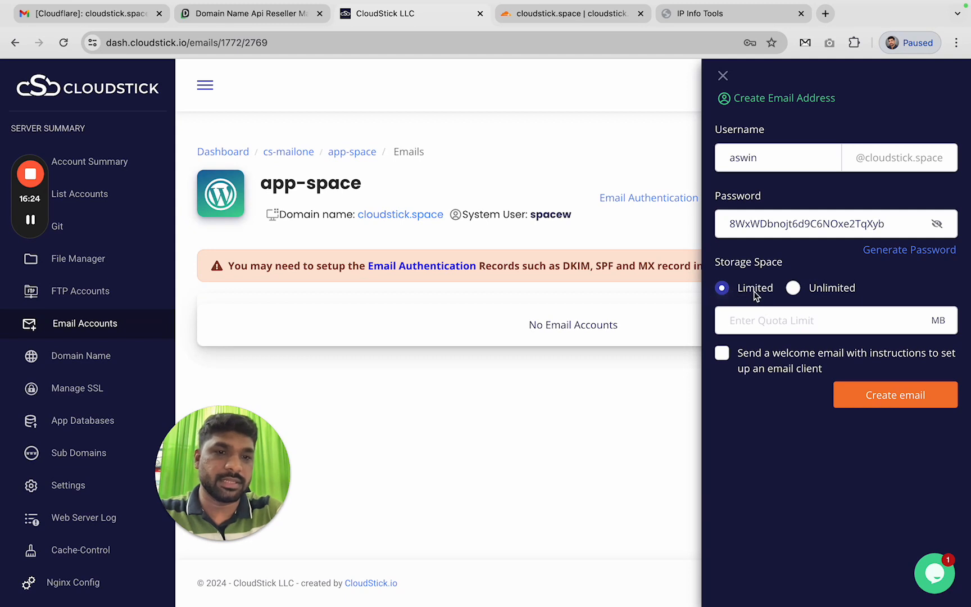
click(862, 320)
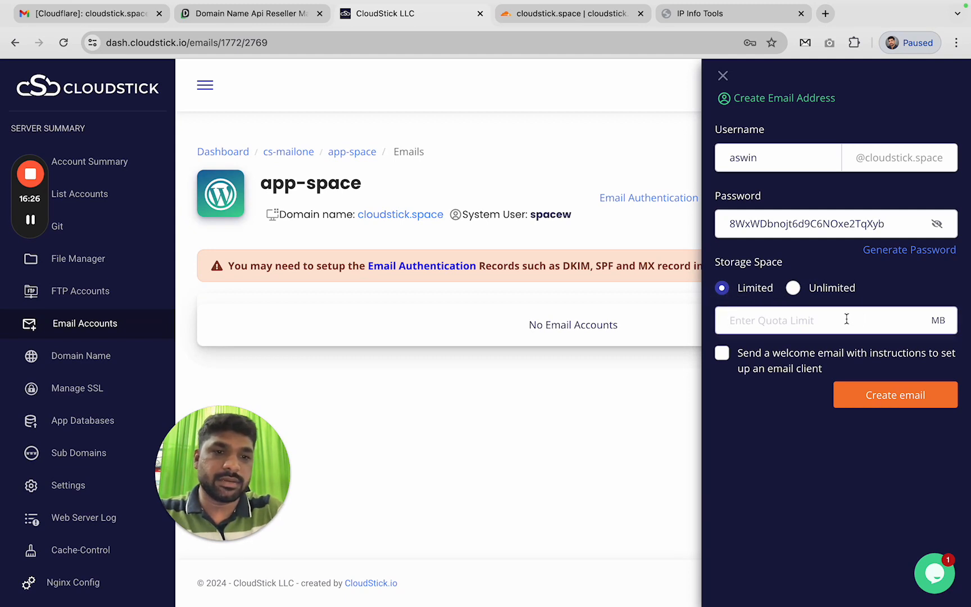
click(793, 289)
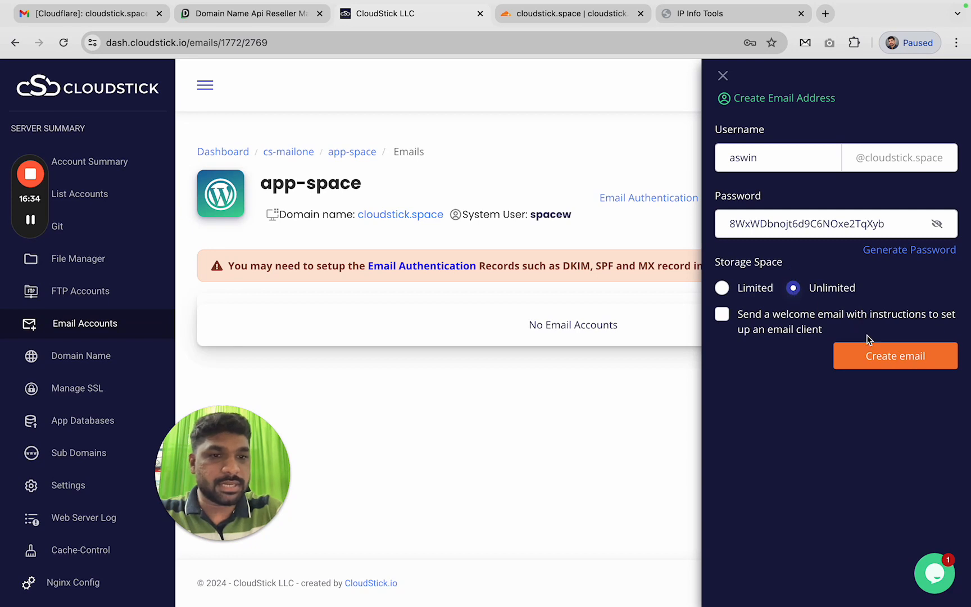
click(905, 360)
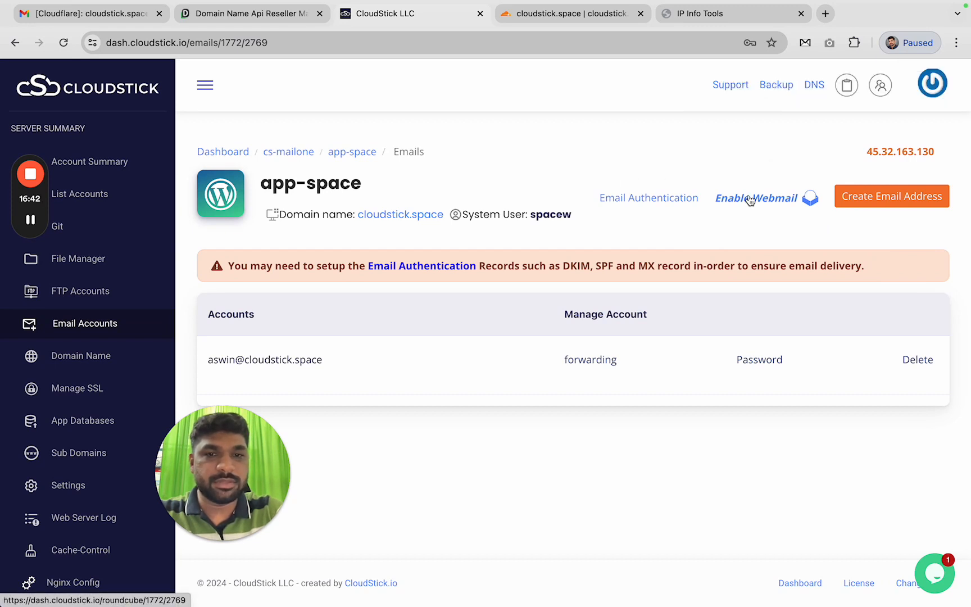
Enter 'webmail' as the Roundcube webmail subdomain
click(784, 202)
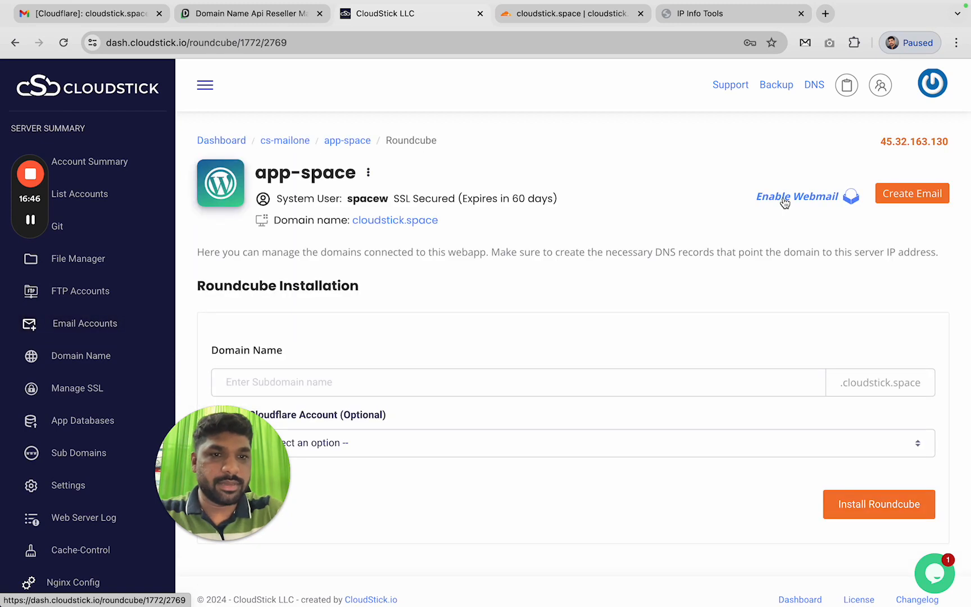
click(532, 383)
scroll(563, 306, down, 1)
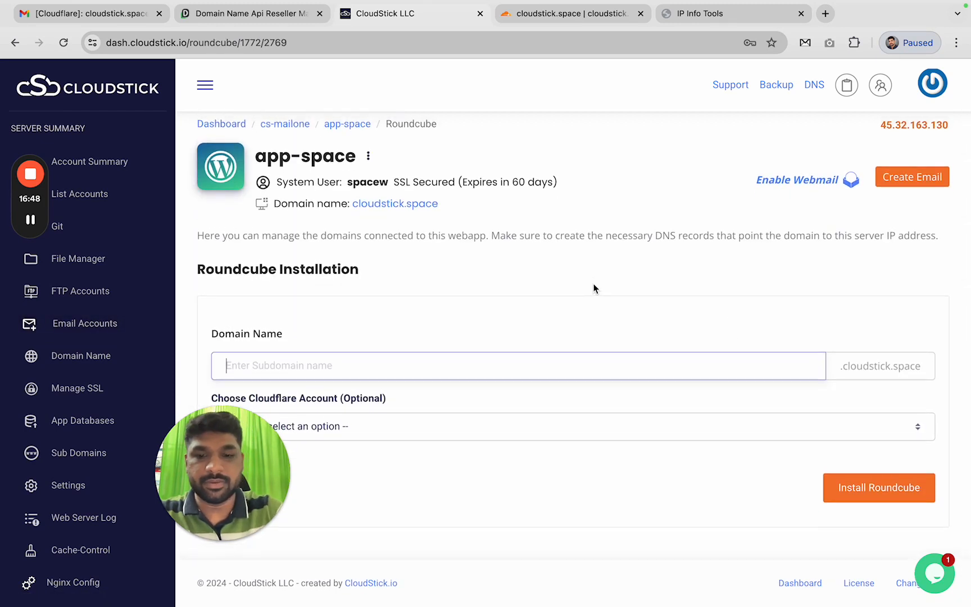
text(wenbmail)
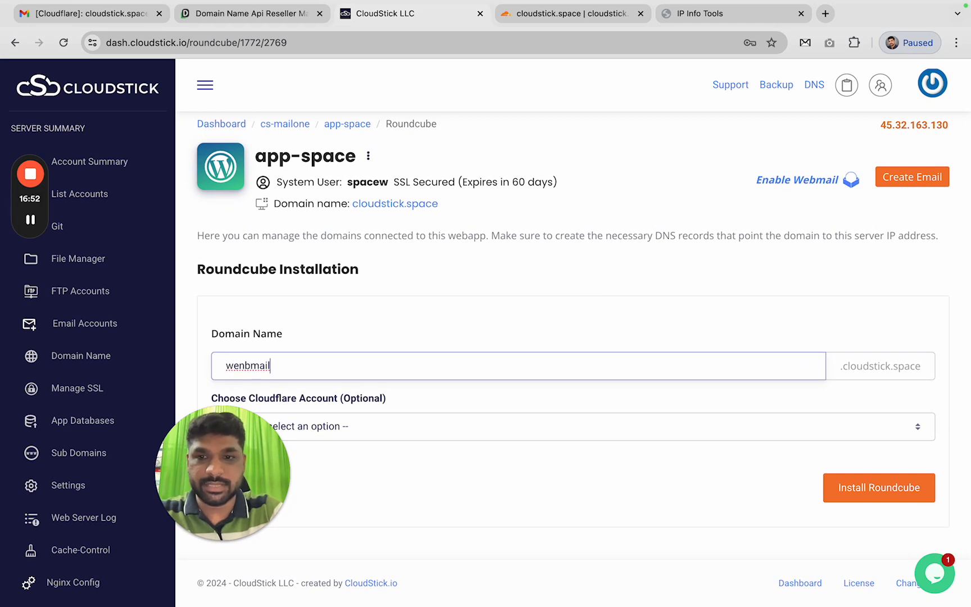
key(BackSpace)
key(BackSpace)
key(BackSpace)
key(BackSpace)
key(BackSpace)
text(b)
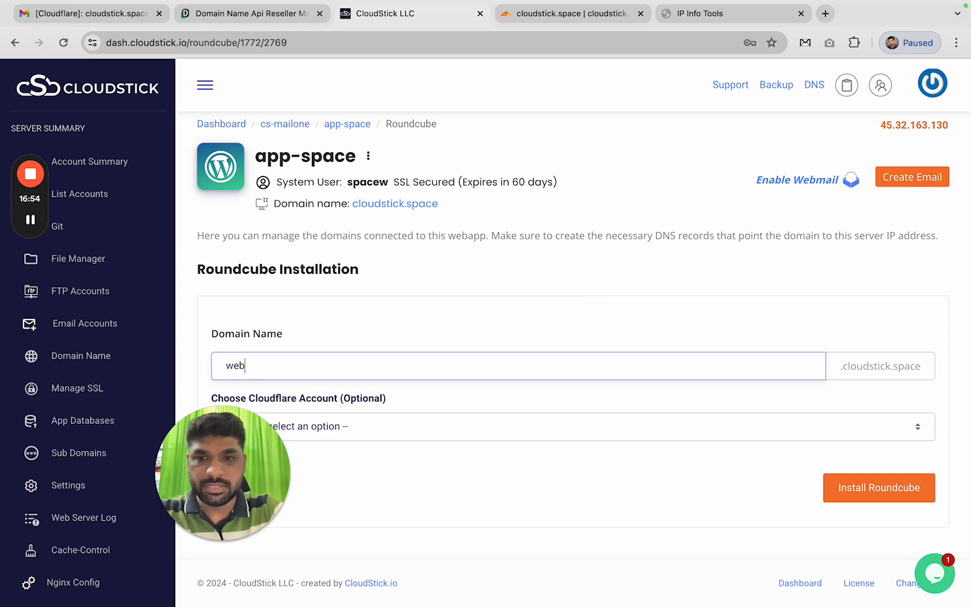
text(mail)
Link the My test Account Cloudflare account and install Roundcube
click(385, 434)
click(383, 445)
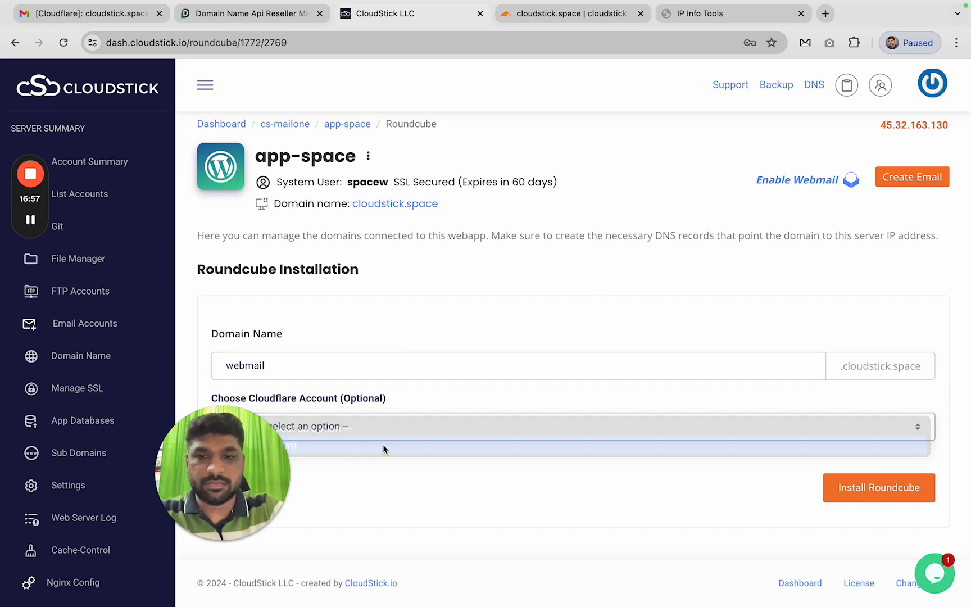
click(878, 493)
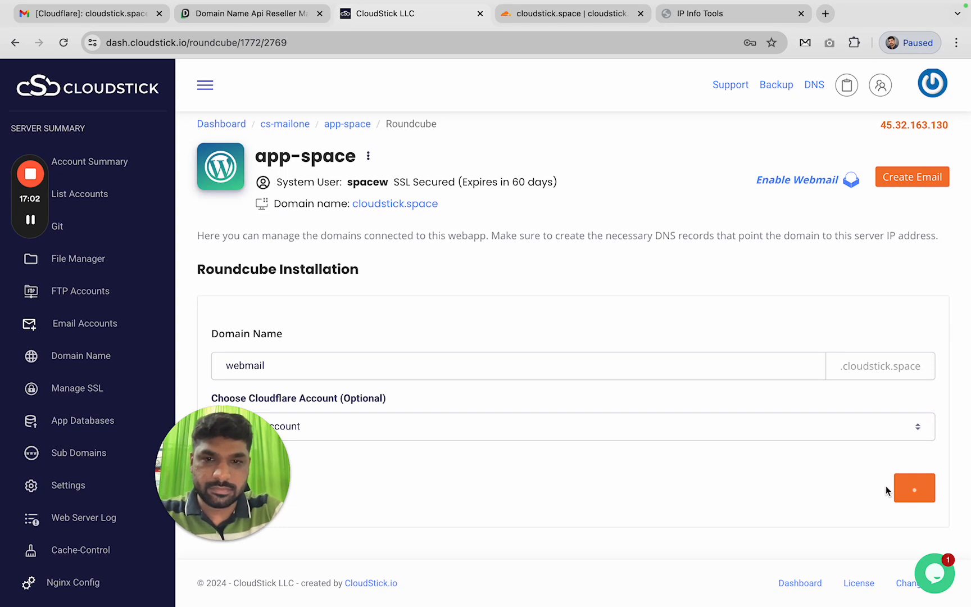
drag(242, 471, 141, 470)
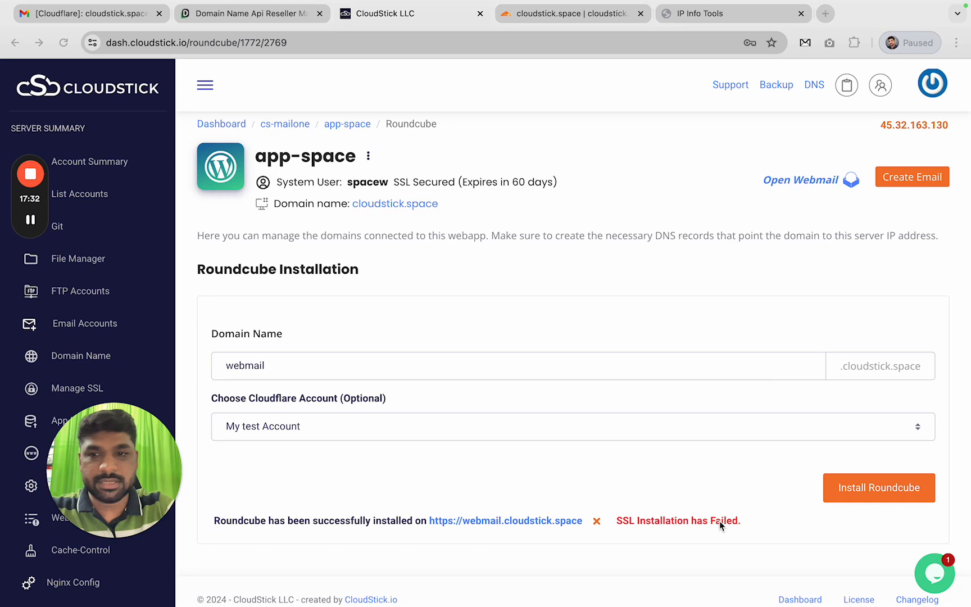
mouse_move(36, 230)
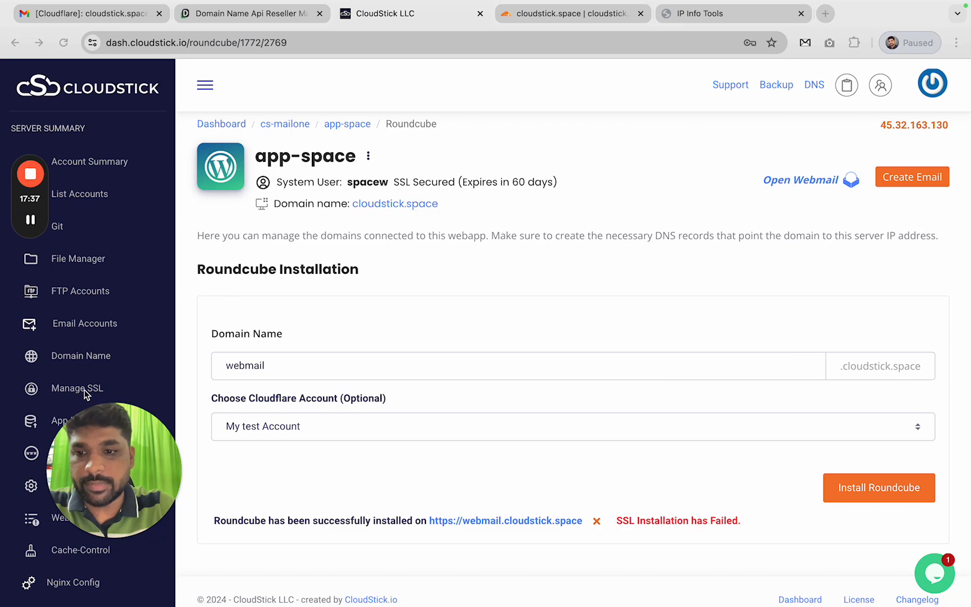
Start a new SSL deployment for the rc_webmail_app-space web app
click(63, 391)
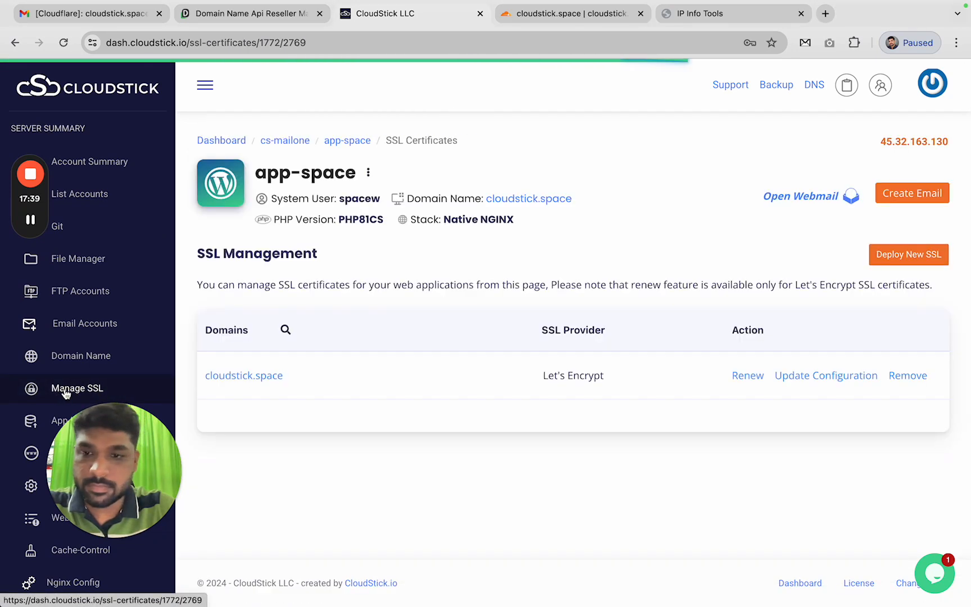
click(906, 255)
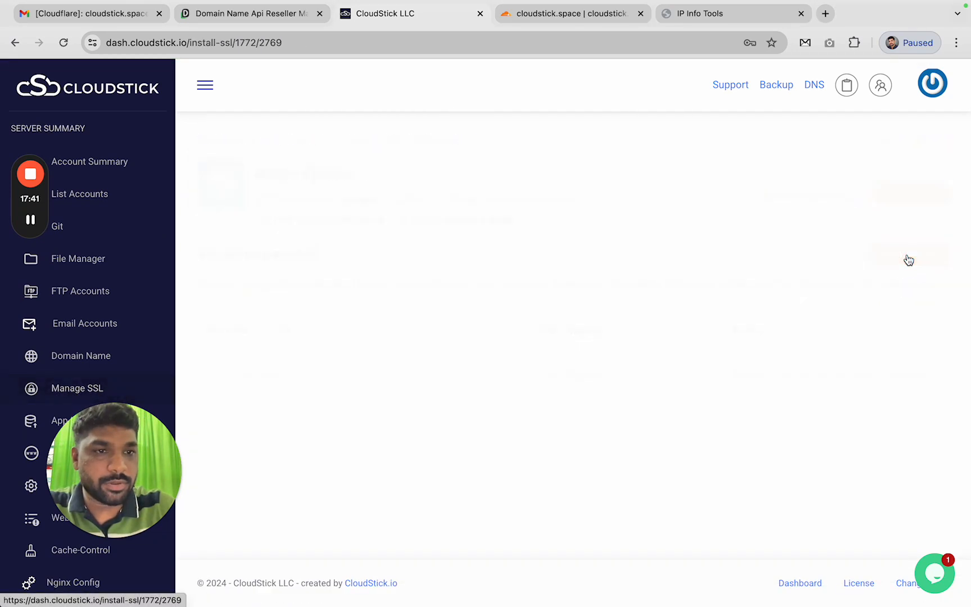
scroll(562, 304, down, 3)
click(349, 218)
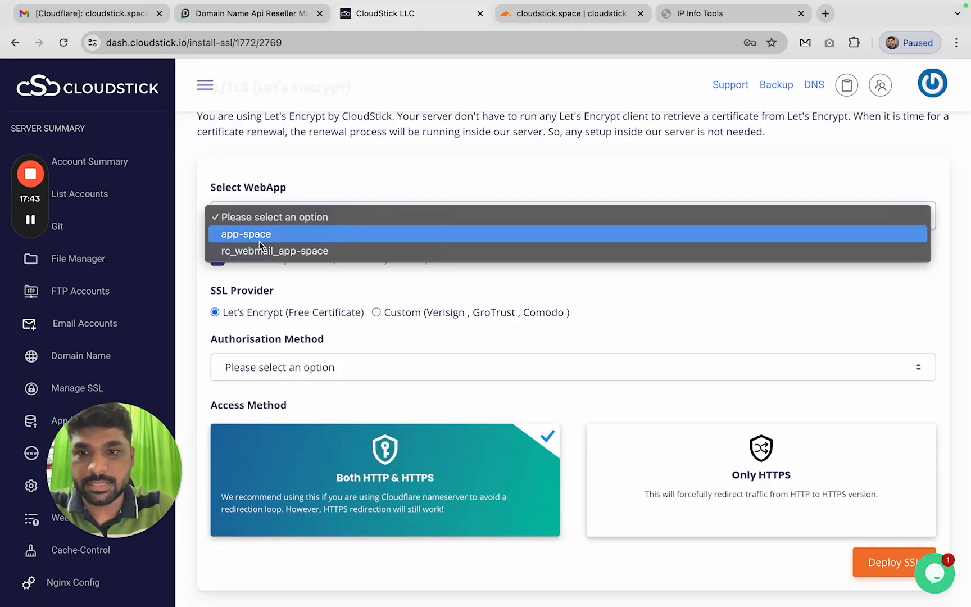
click(319, 251)
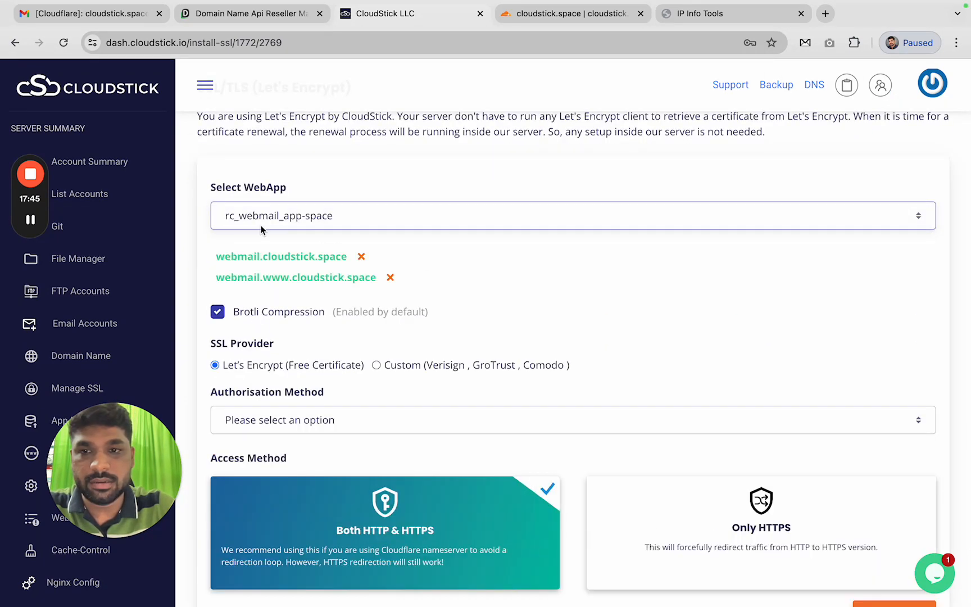
Drop the www domain, choose HTTP verification and Only HTTPS, and deploy the certificate
click(390, 278)
scroll(270, 334, down, 3)
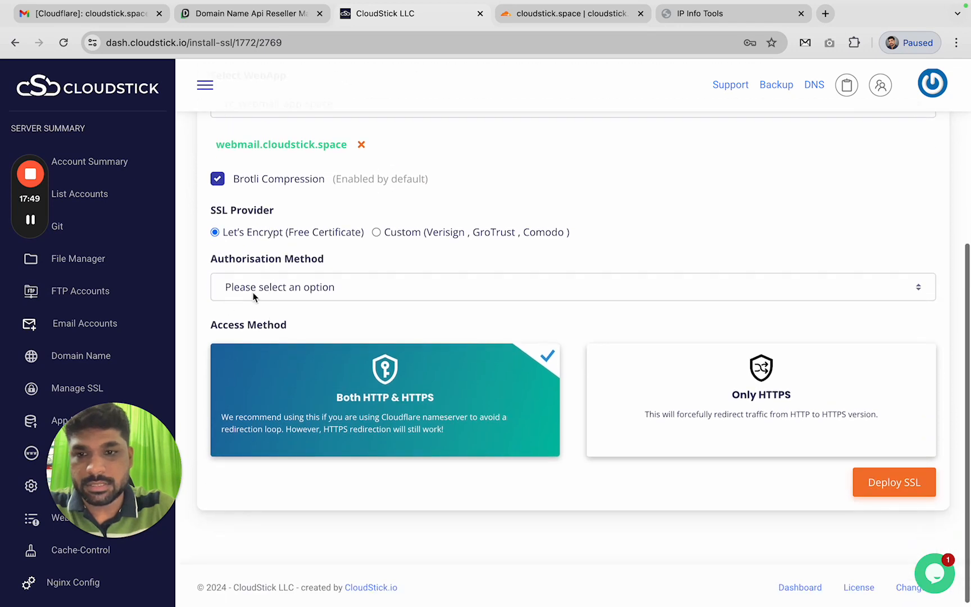
click(252, 289)
click(236, 306)
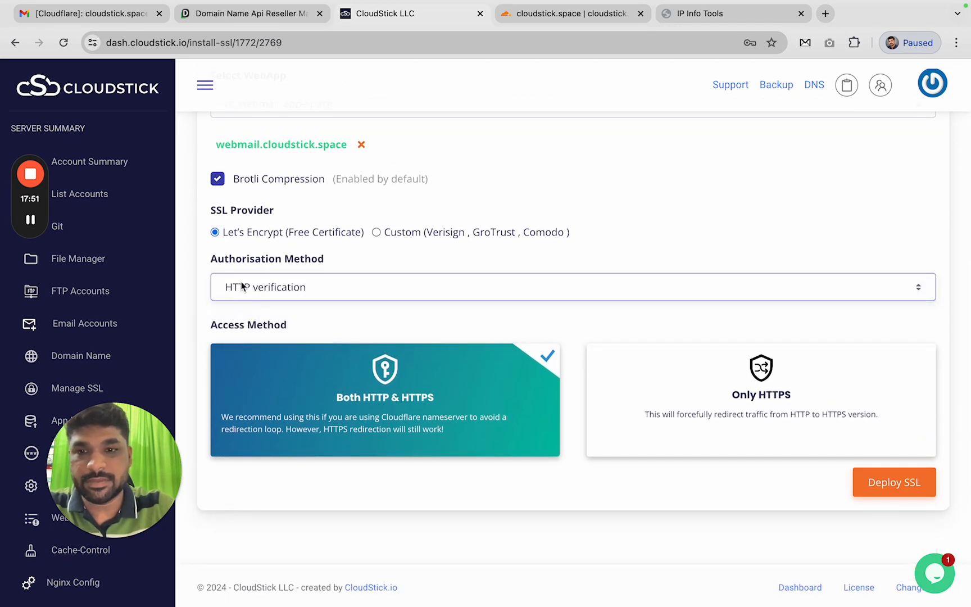
click(731, 407)
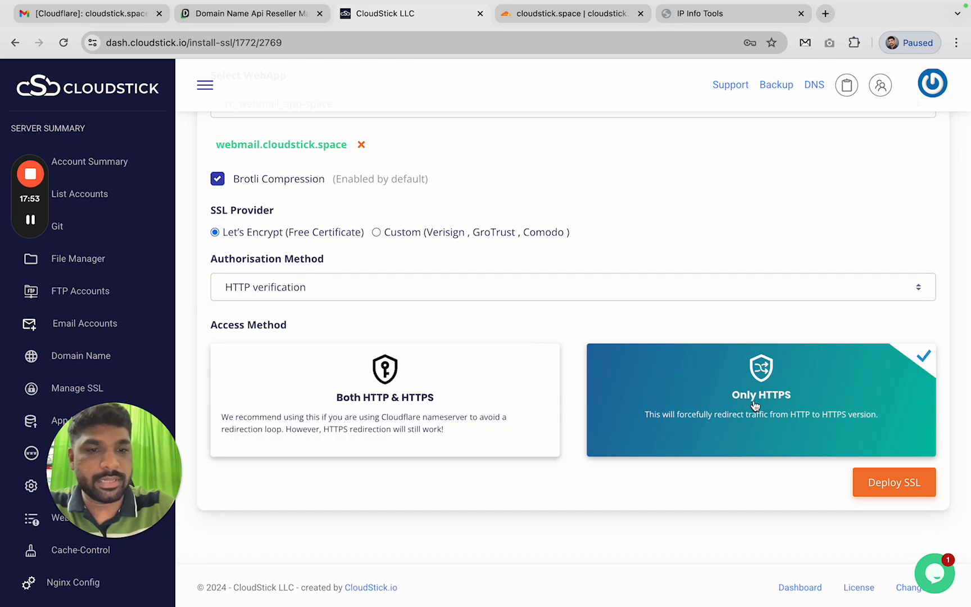
scroll(761, 418, up, 2)
click(888, 556)
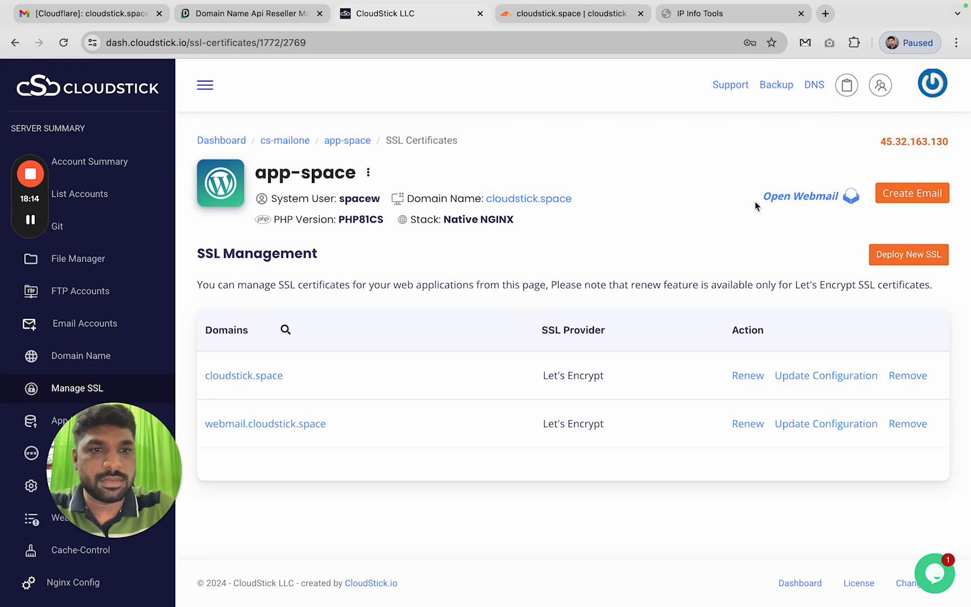
Log in to Roundcube with the new mailbox's username and saved password
click(818, 203)
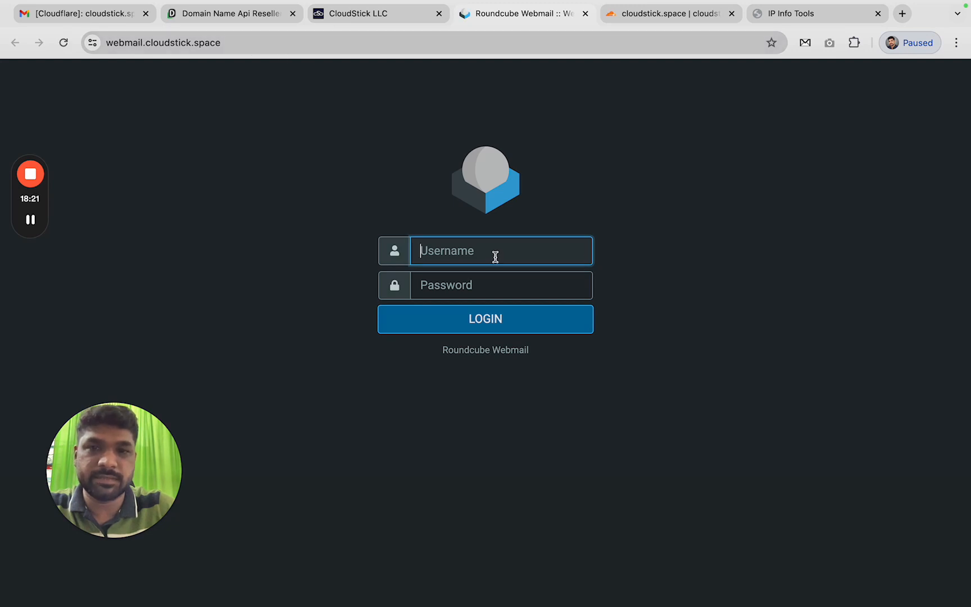
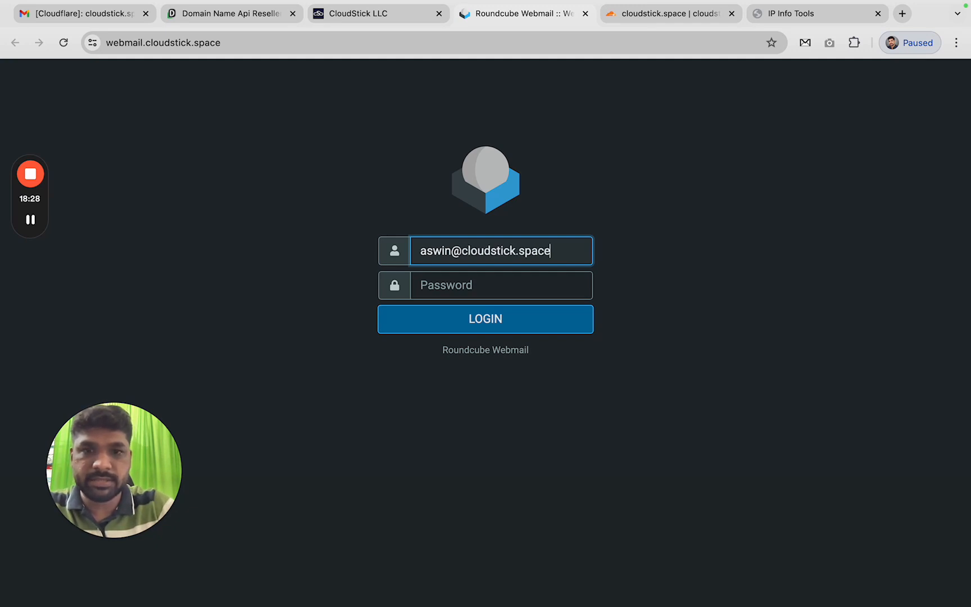
key(Tab)
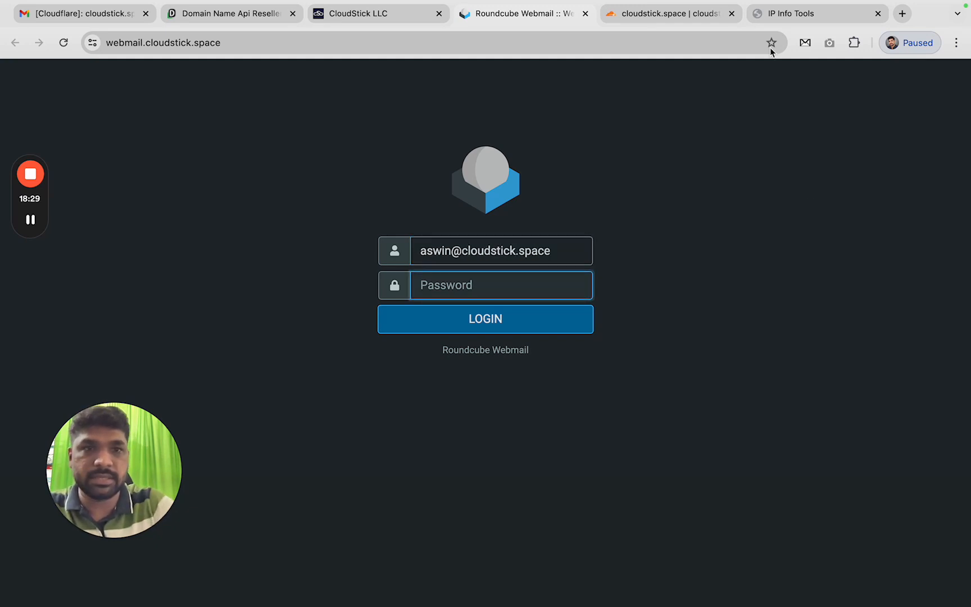
key(super+v)
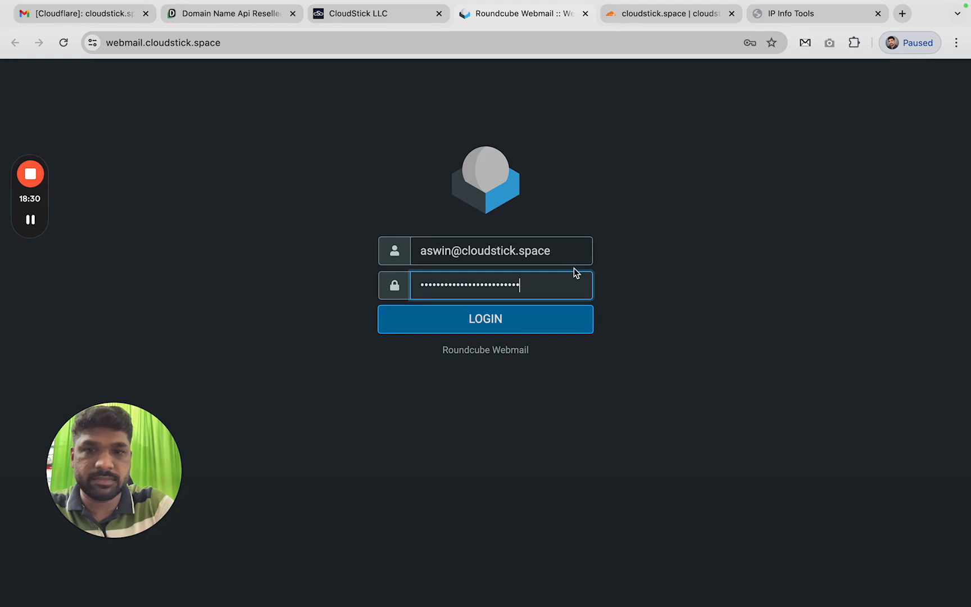
click(502, 322)
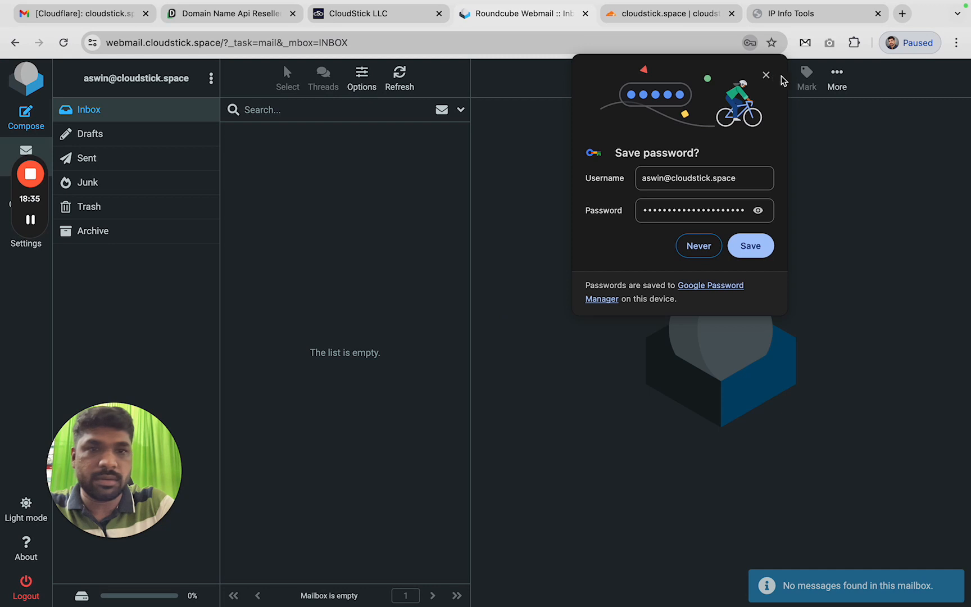
Start a new message to the Gmail test account with subject 'New test email'
click(766, 76)
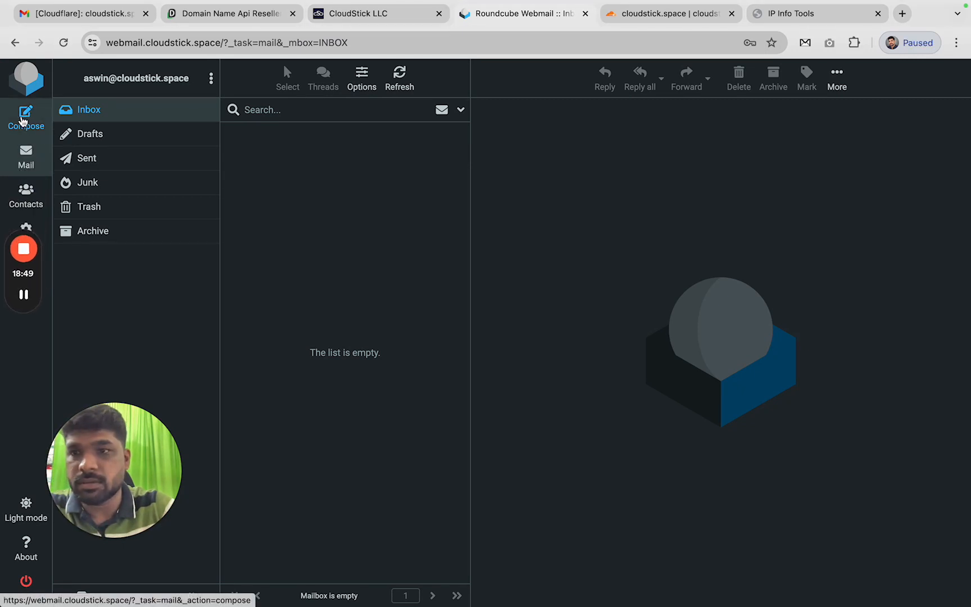
click(22, 121)
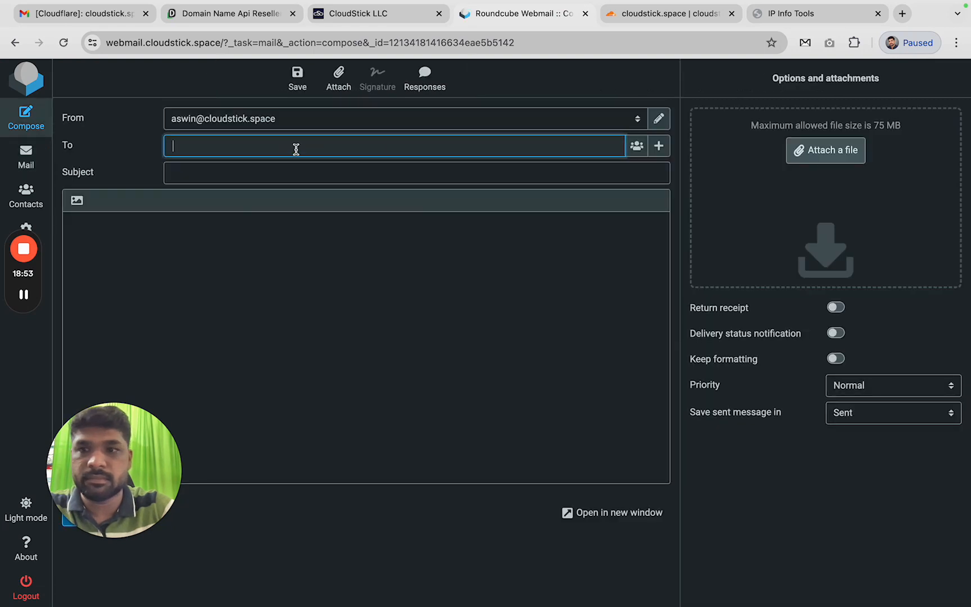
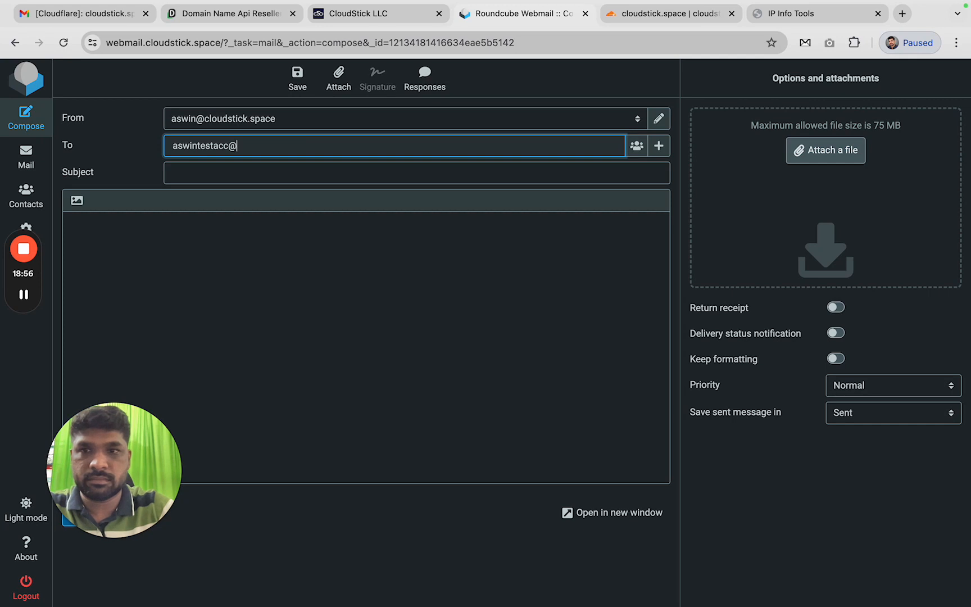
key(Tab)
key(Tab)
key(Tab)
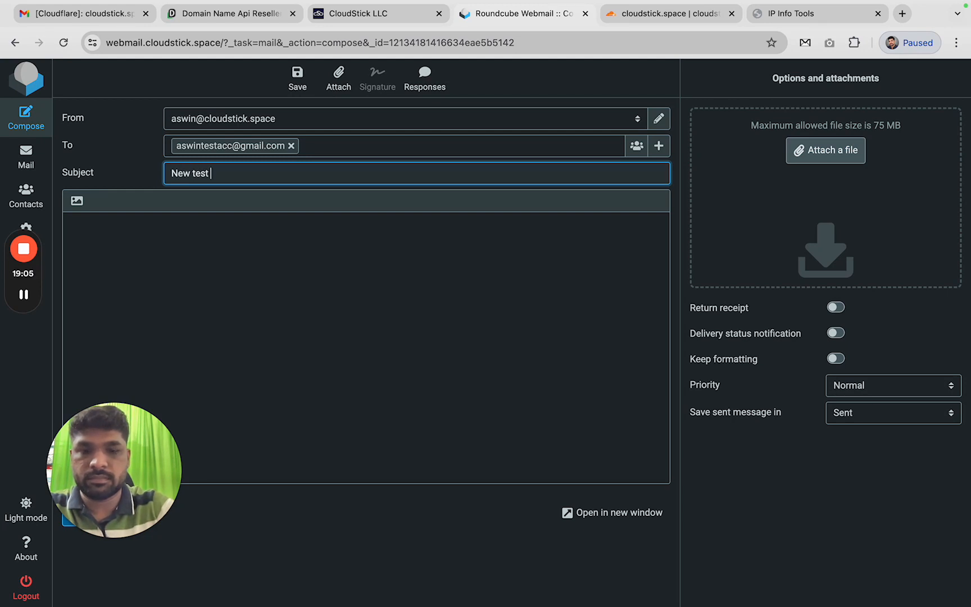
key(Tab)
Write the body 'This is a mail test', sign it CloudStick, and send it
text(HGi)
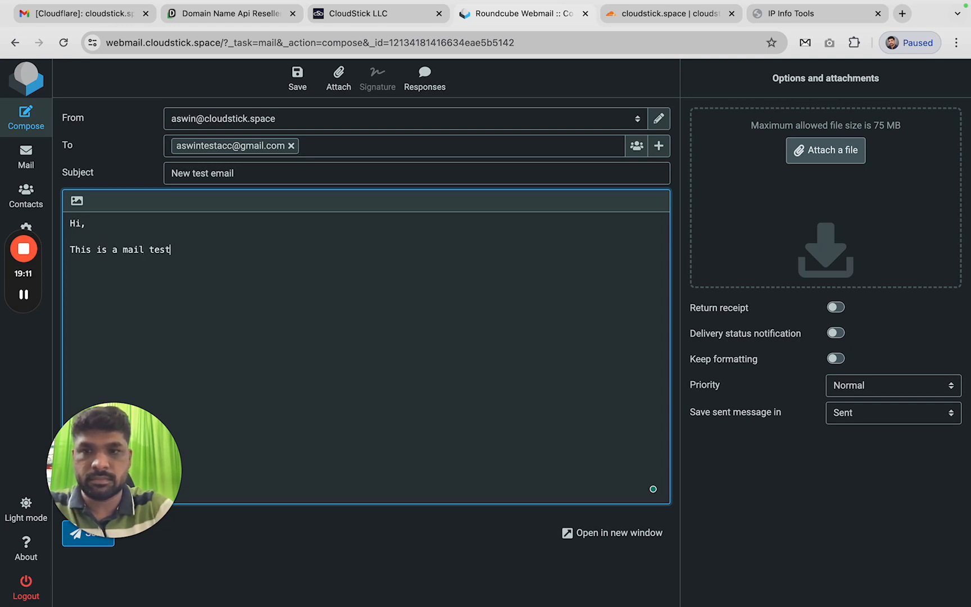
key(Return)
text(Regards,)
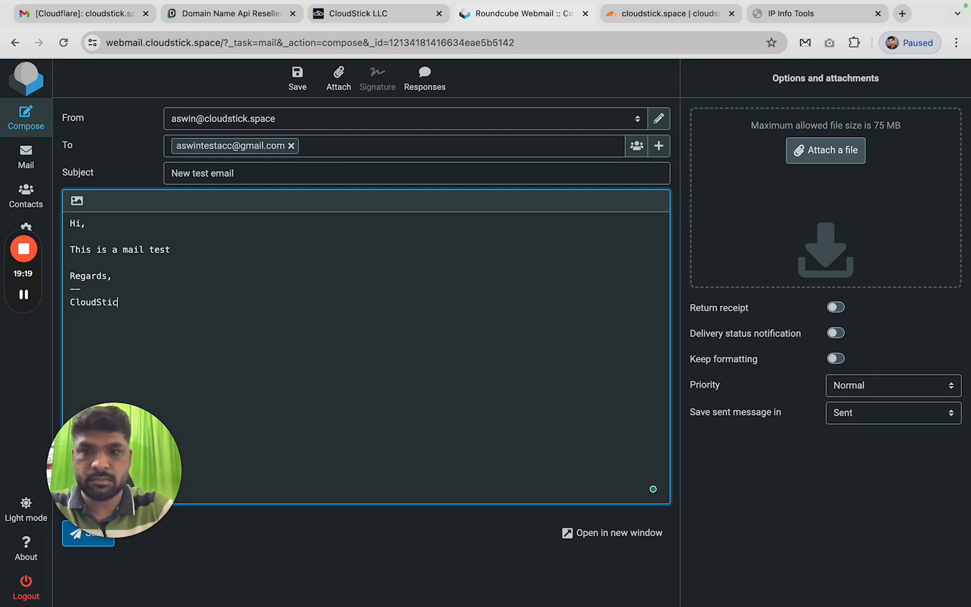
click(81, 544)
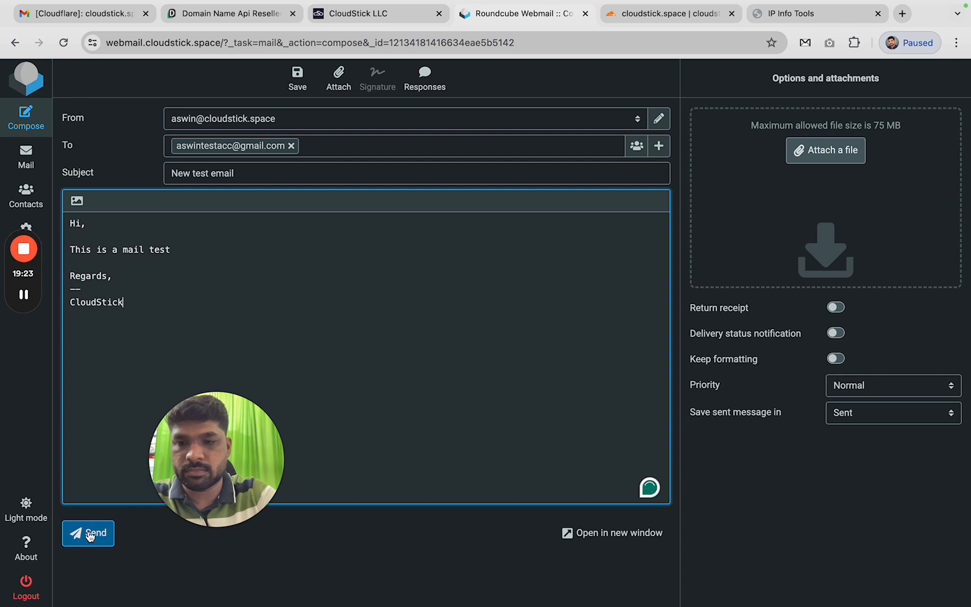
click(90, 534)
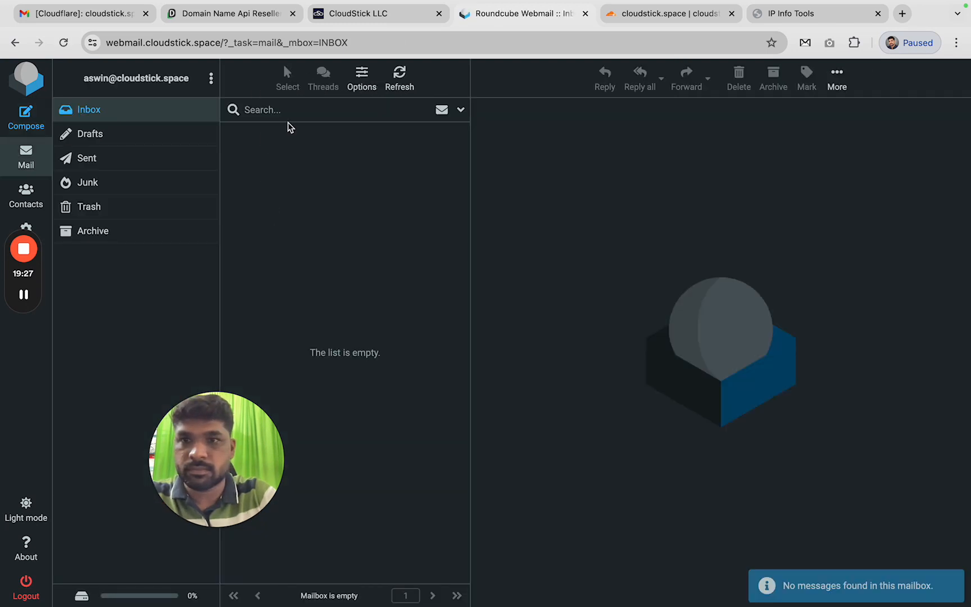
Open 'New test email' in Gmail and confirm SPF and DKIM pass in its original message
click(113, 24)
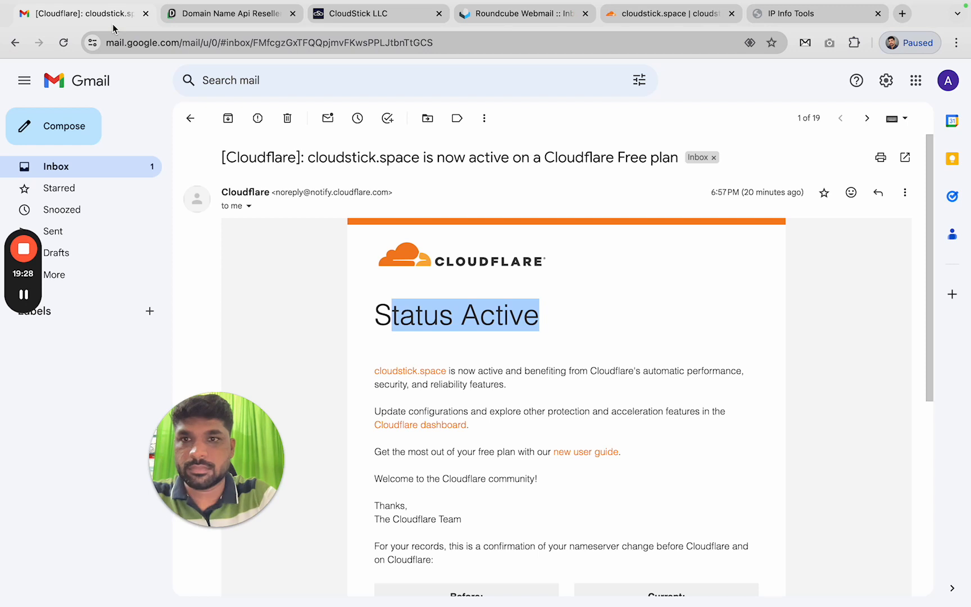
click(113, 171)
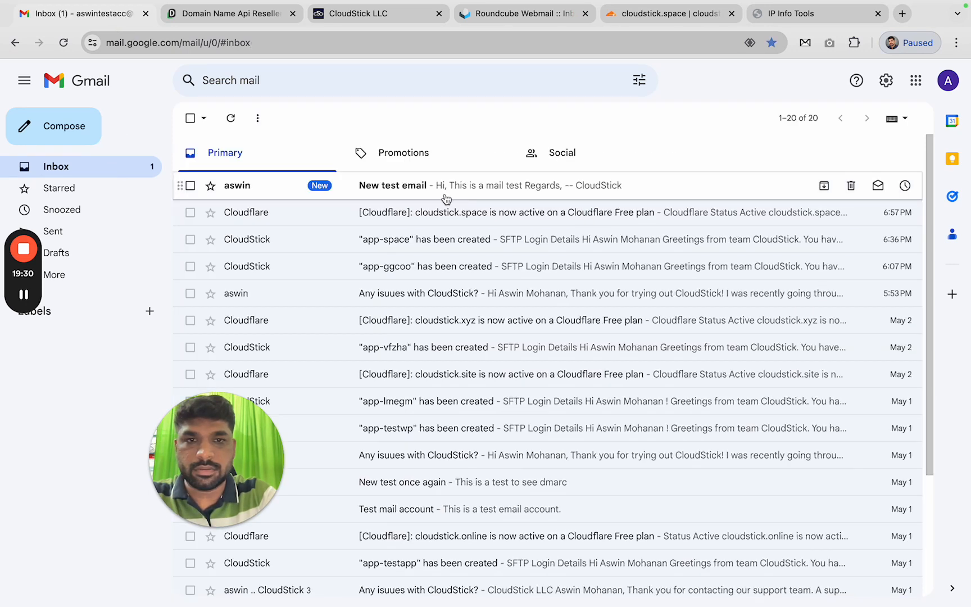
click(446, 198)
click(904, 192)
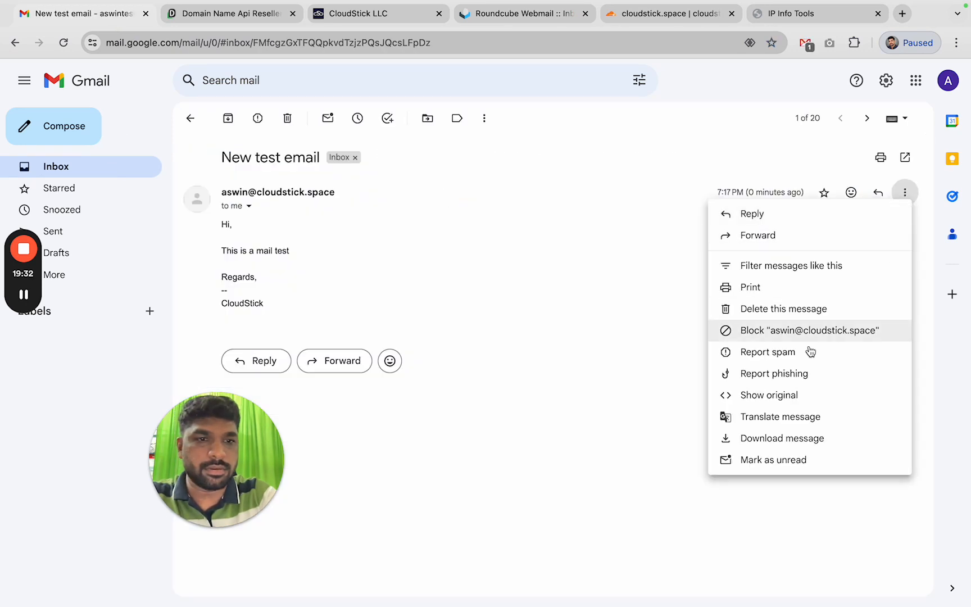
click(813, 400)
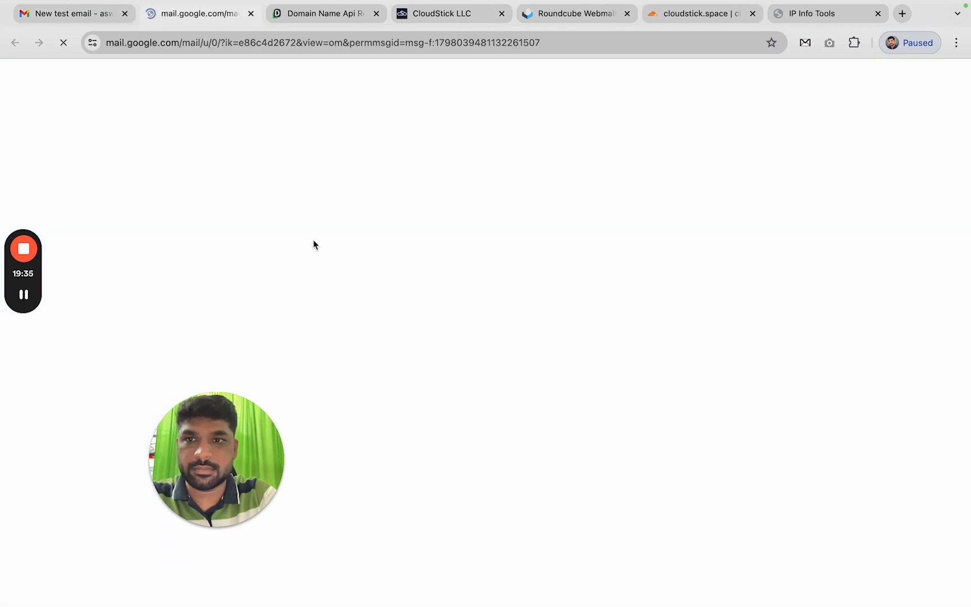
drag(119, 263, 346, 307)
click(346, 300)
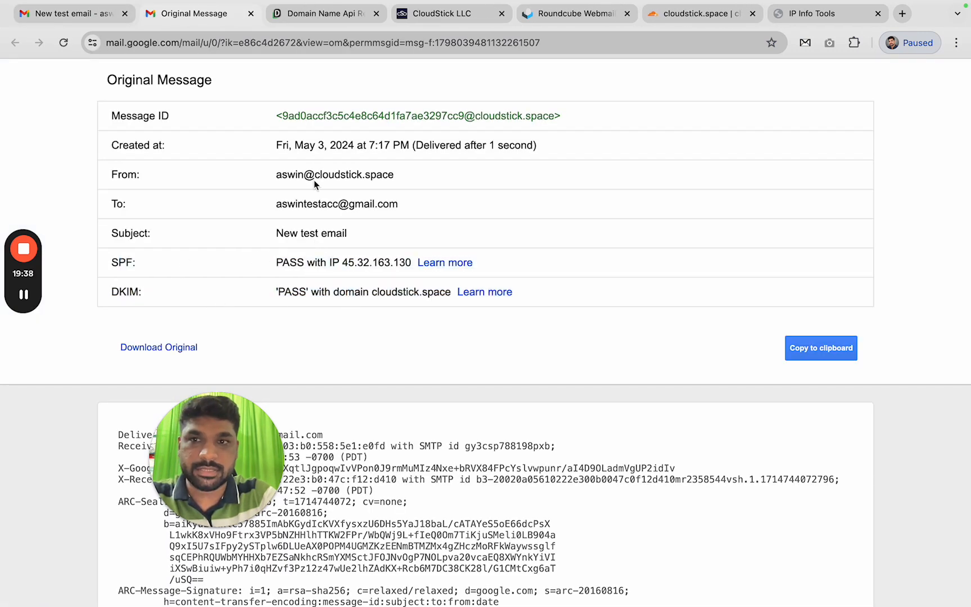
click(251, 13)
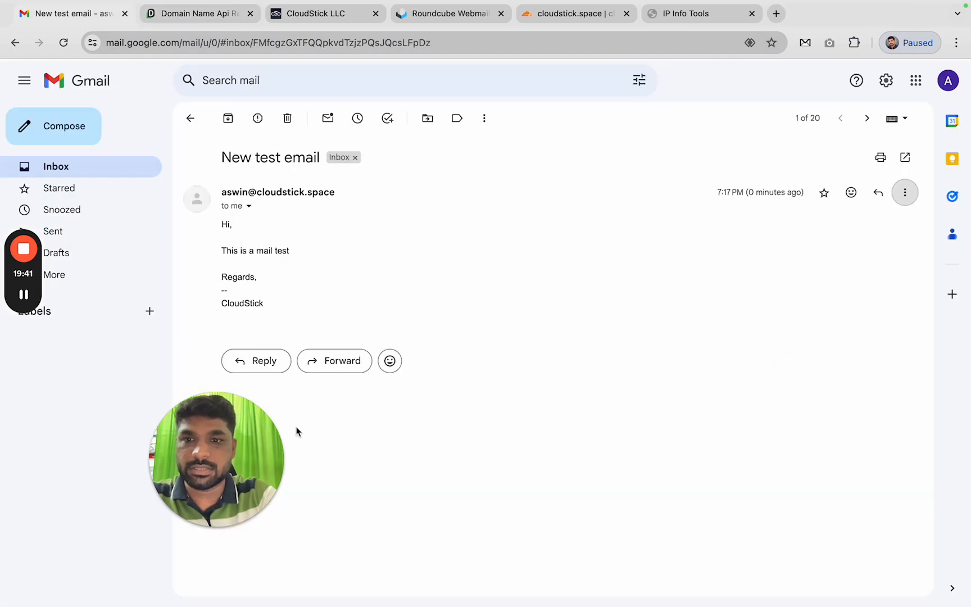
Reply 'Received the mail' to the webmail sender
click(264, 360)
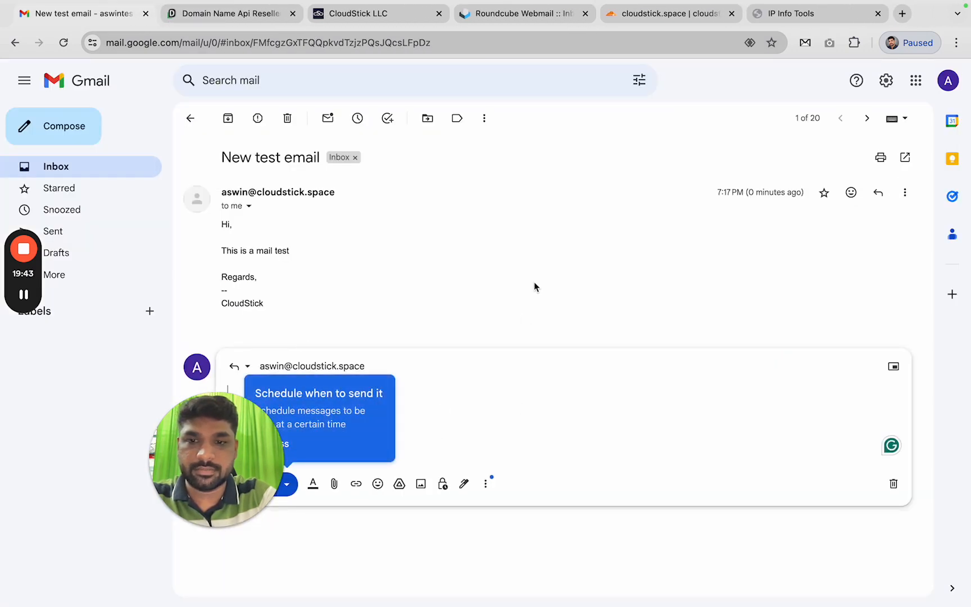
text(Rec)
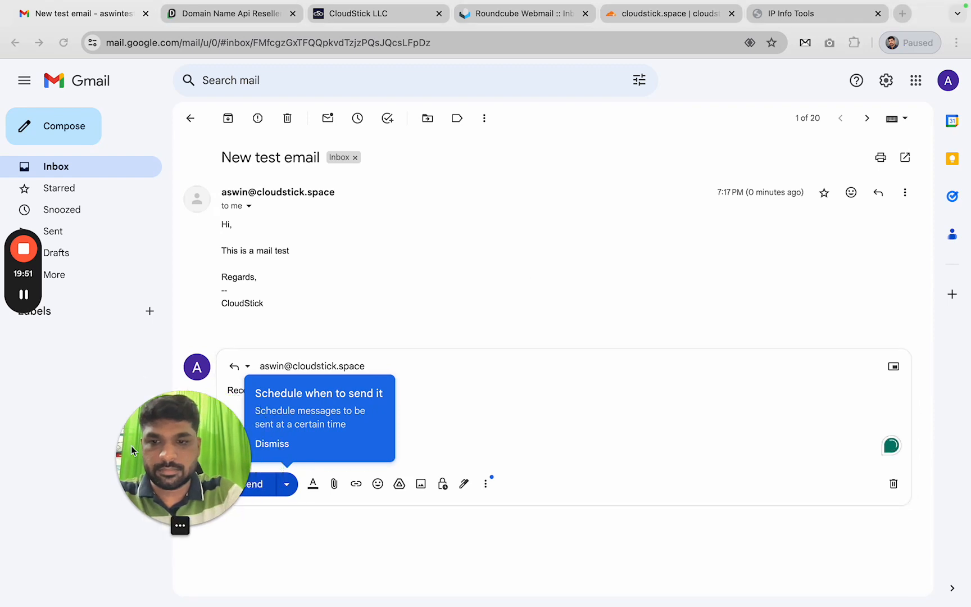
click(251, 484)
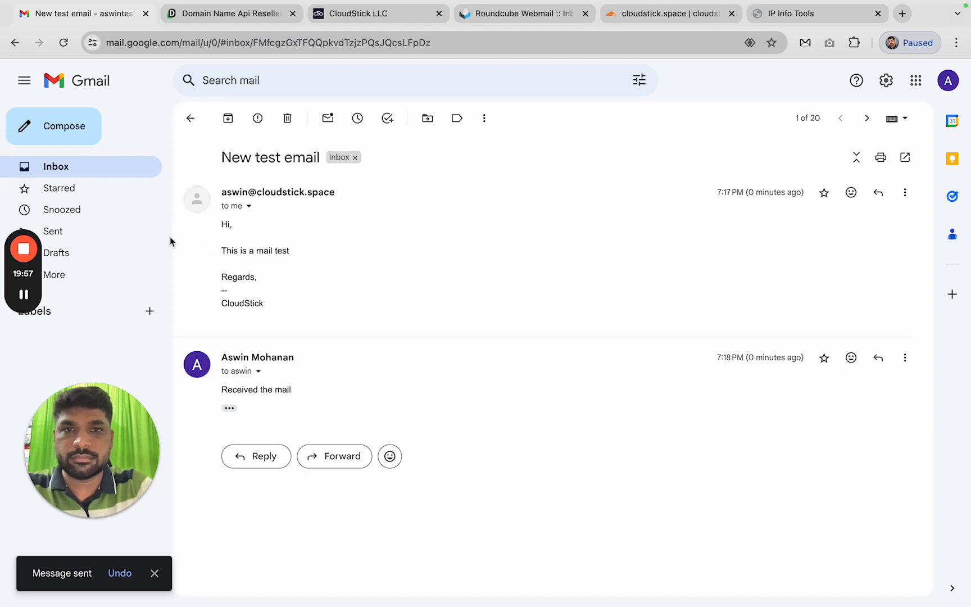
Refresh the Roundcube inbox and open the 'Re: New test email' reply reading 'Received the mail'
click(520, 17)
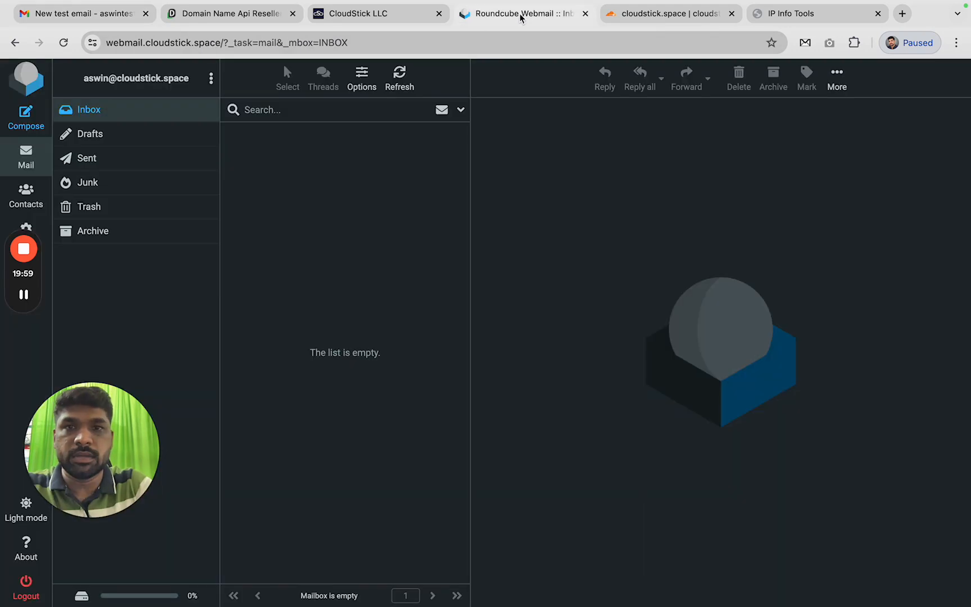
click(402, 84)
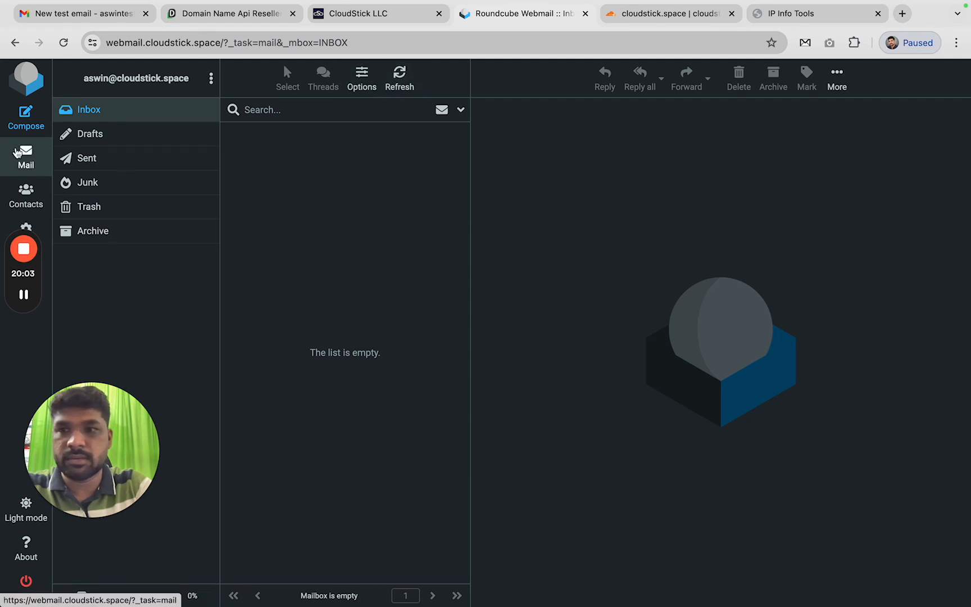
click(25, 162)
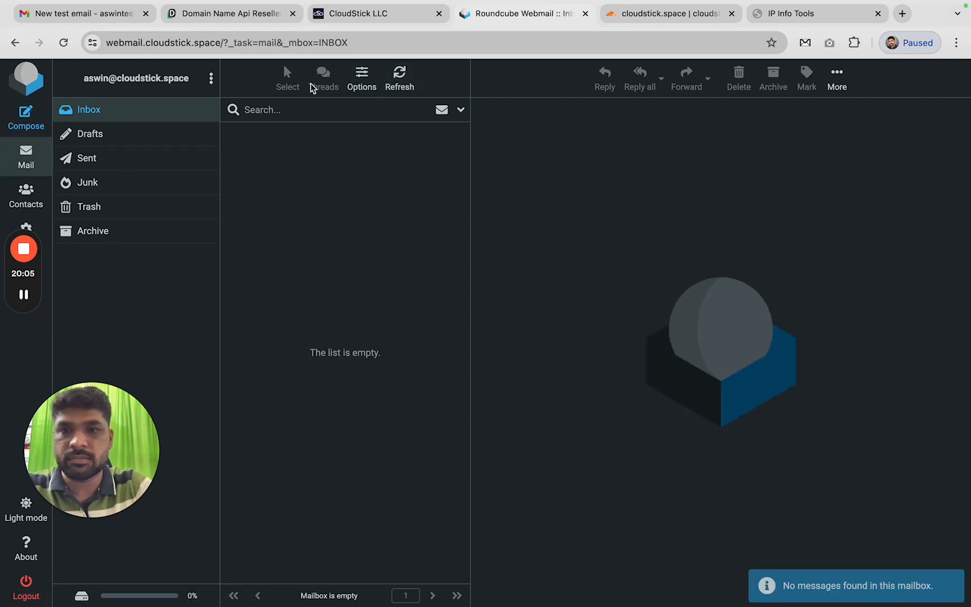
click(390, 80)
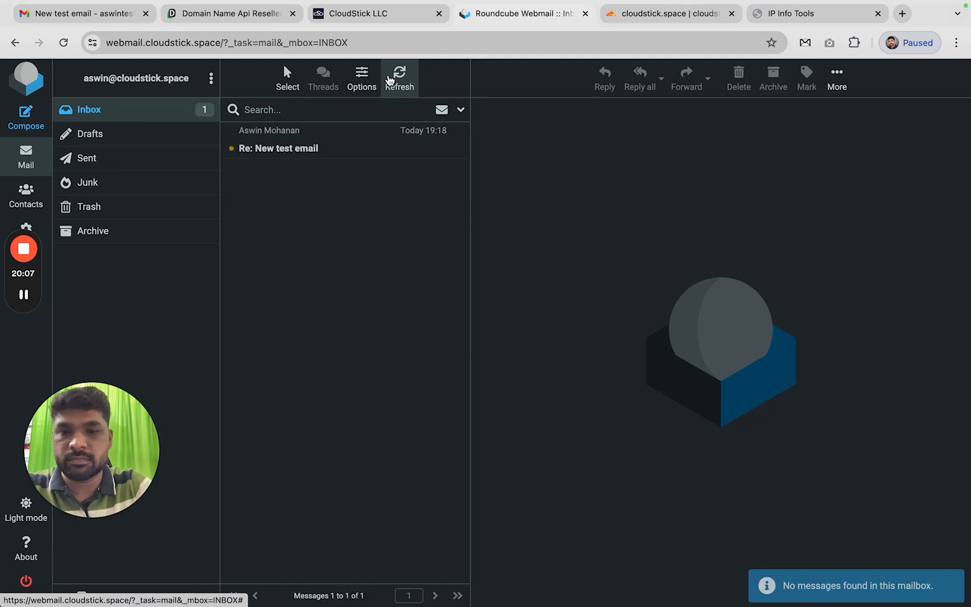
click(292, 152)
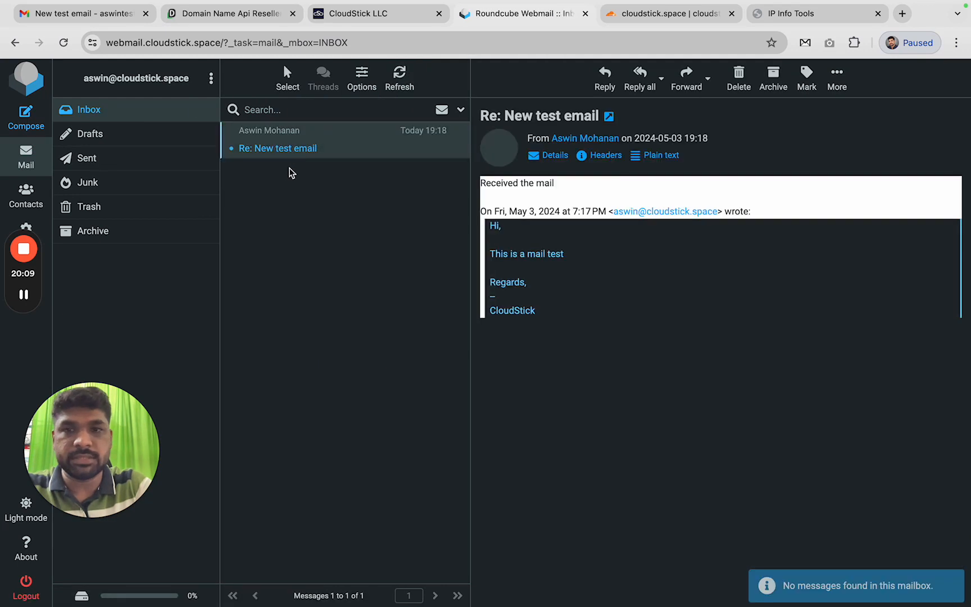